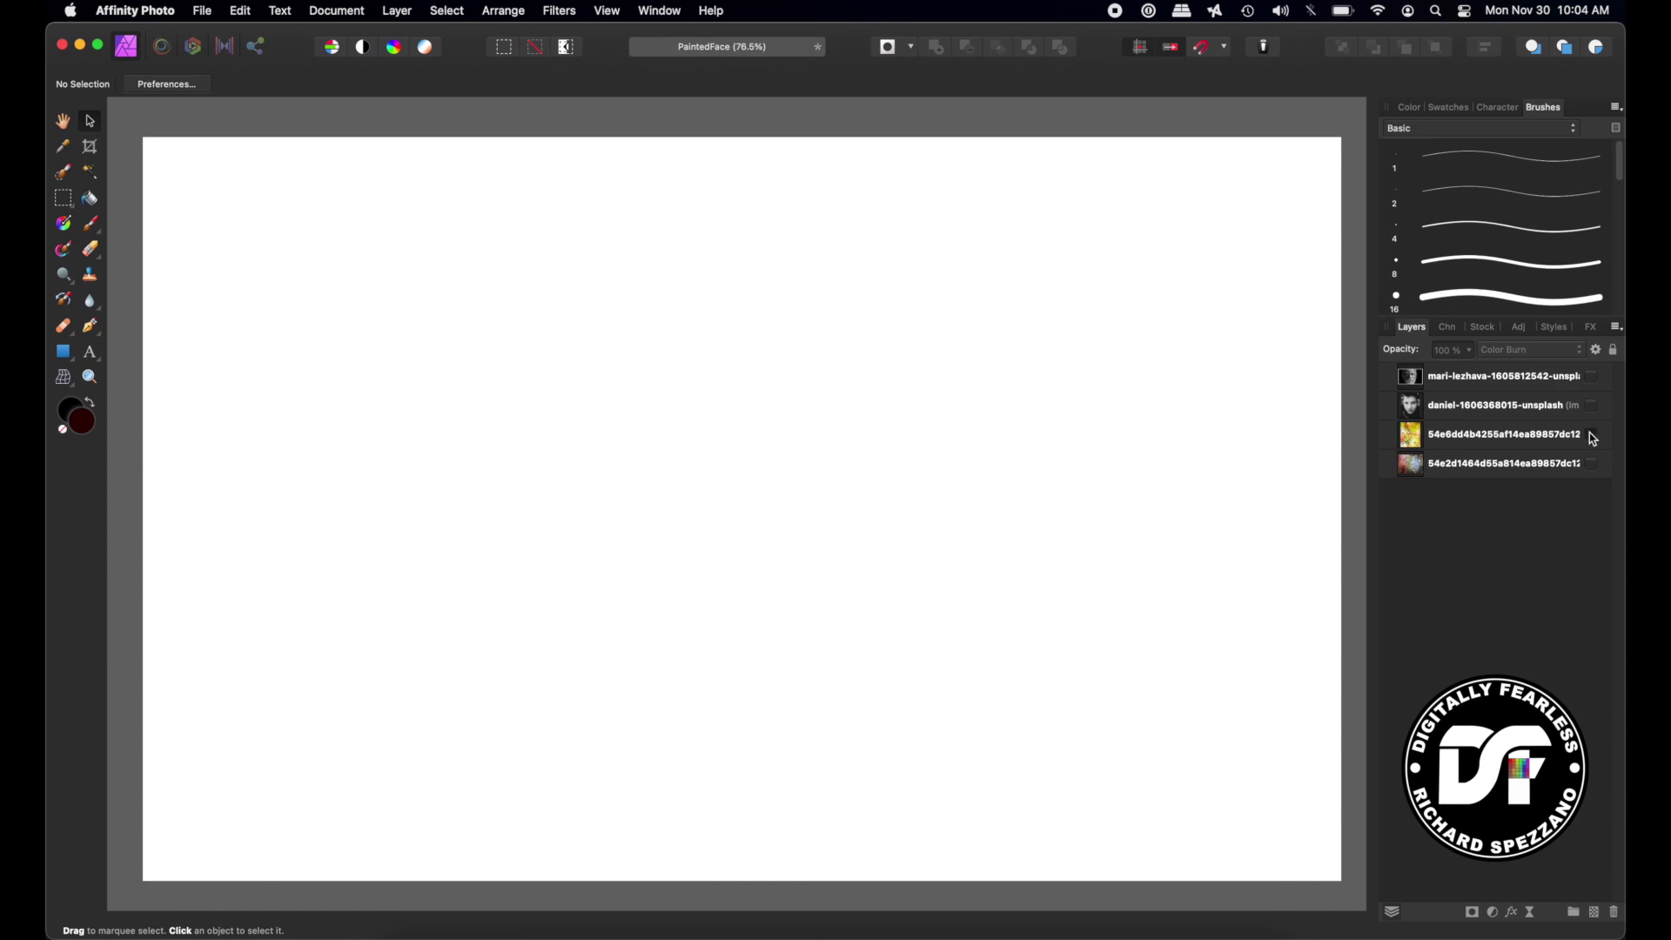
# - Preview both paint textures, keep the yellow one visible, then show and select the magnifier portrait
pyautogui.click(1591, 433)
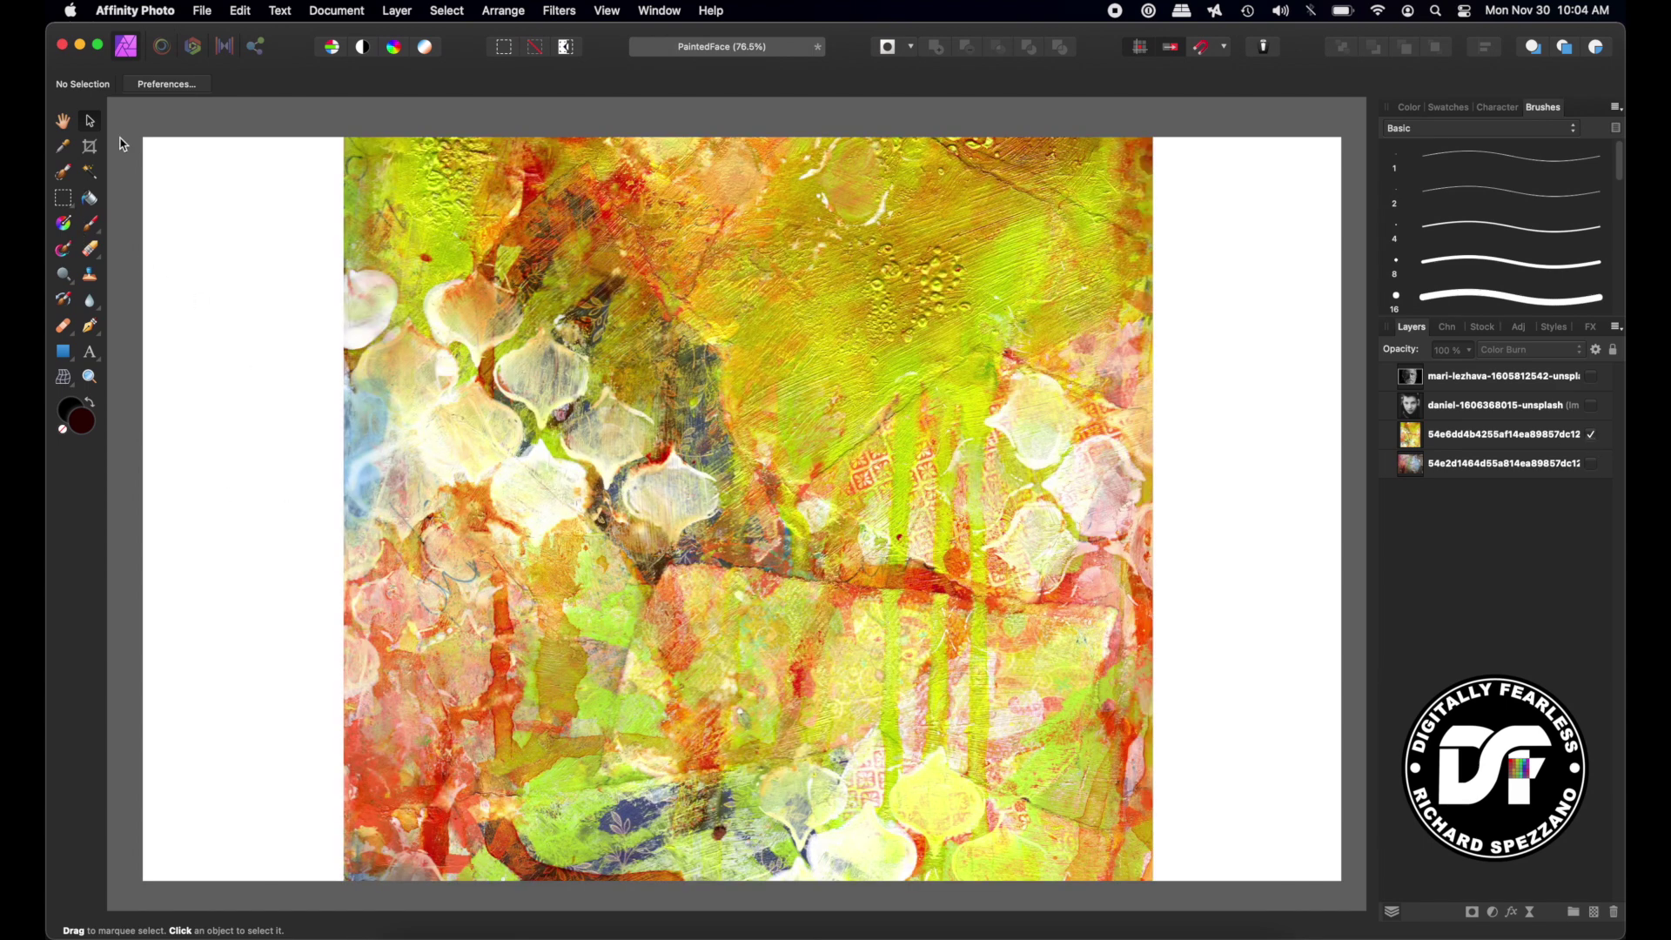
pyautogui.scroll(-5, 529, 368)
pyautogui.scroll(5, 574, 353)
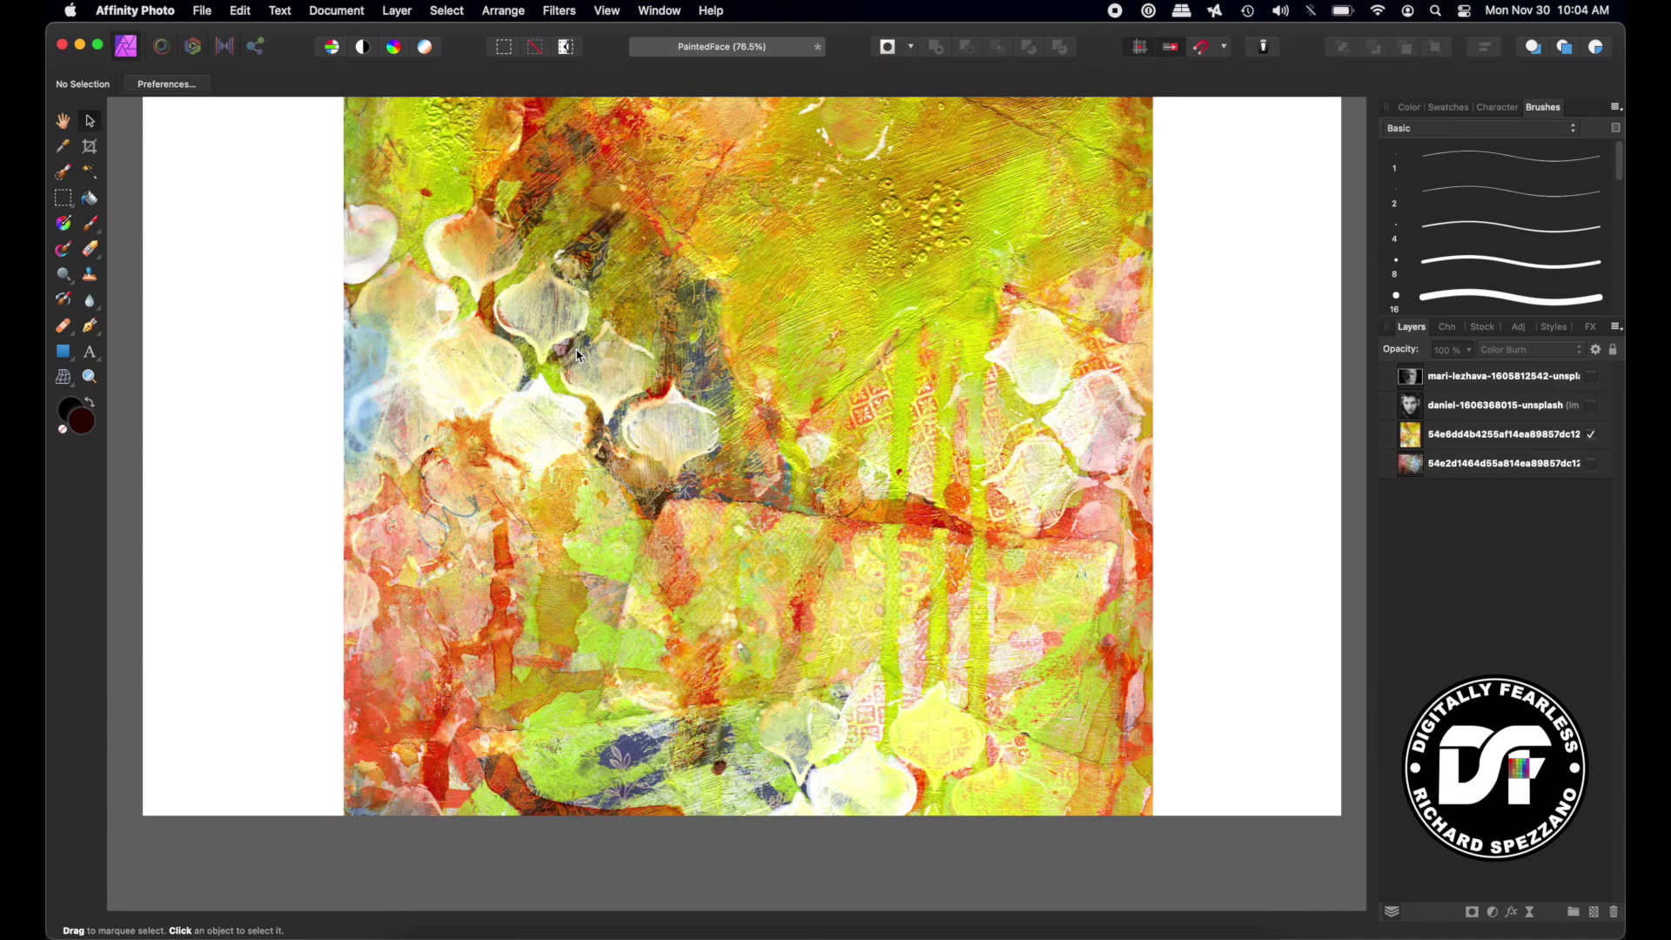
pyautogui.scroll(-2, 580, 345)
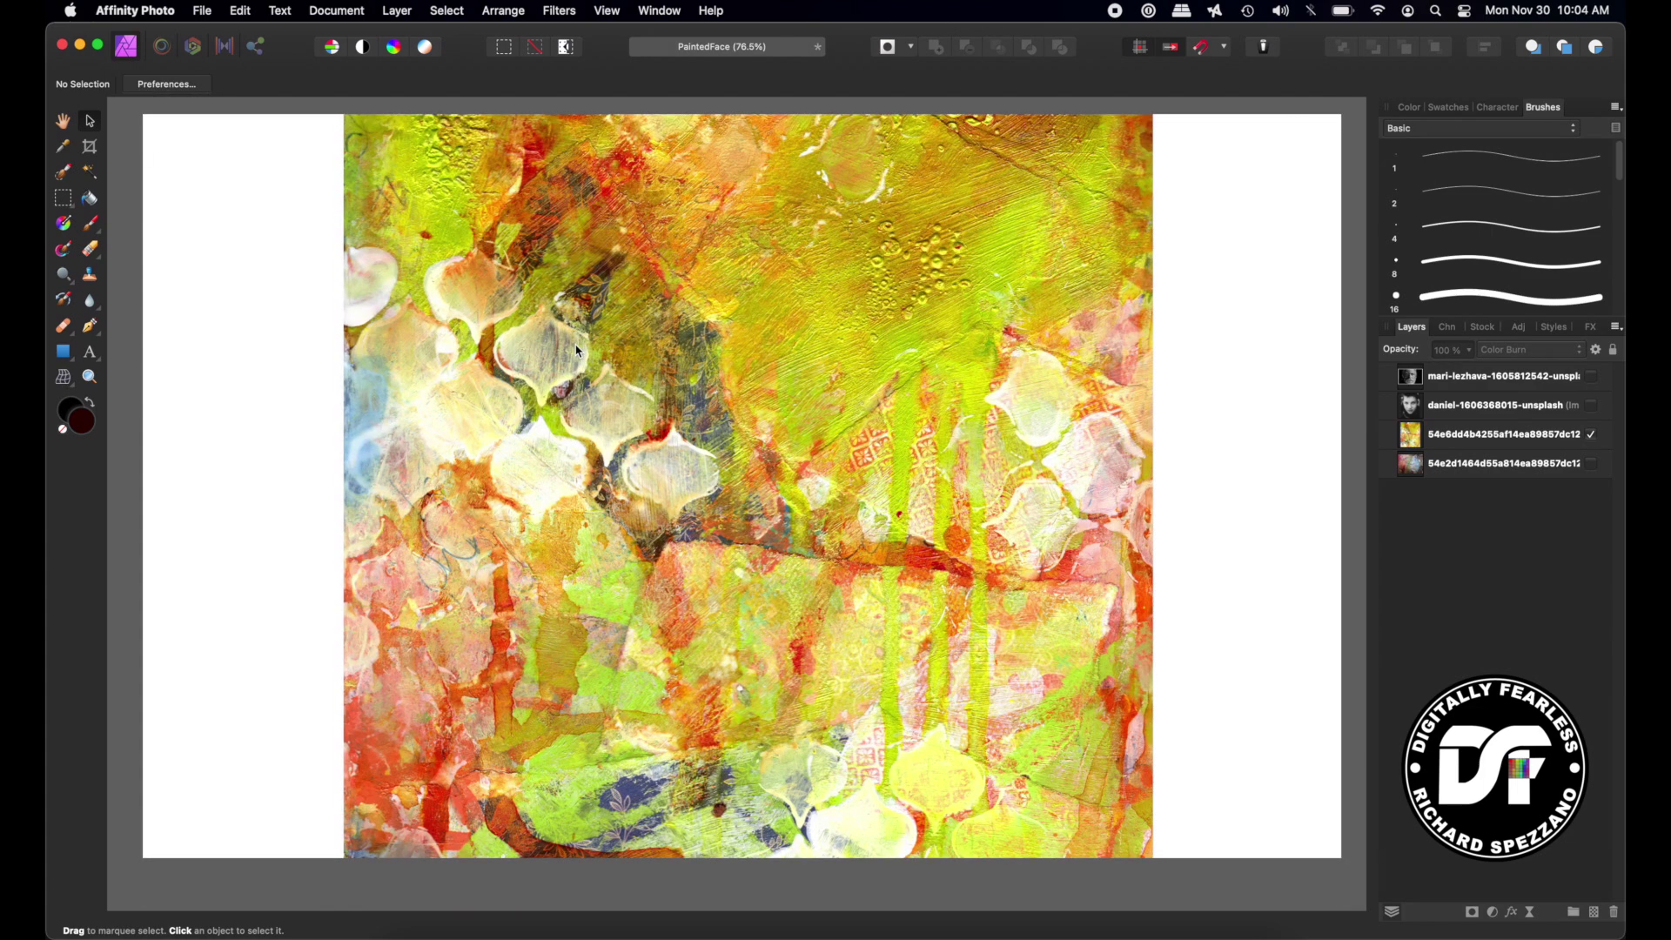
pyautogui.click(1591, 434)
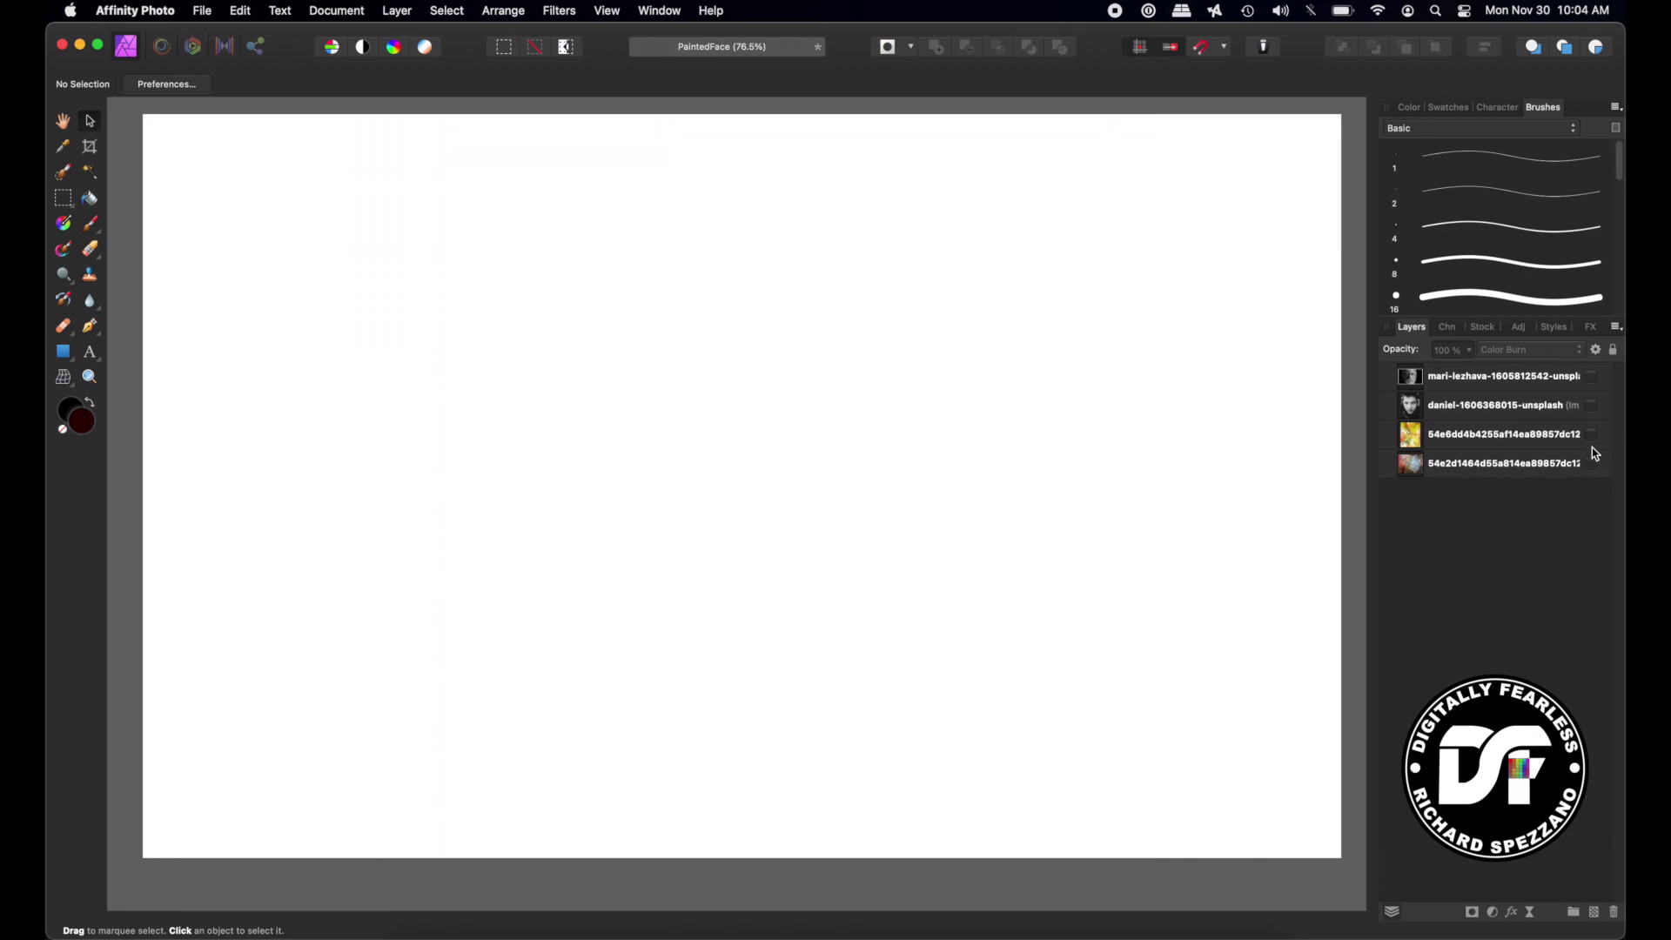
pyautogui.click(1592, 464)
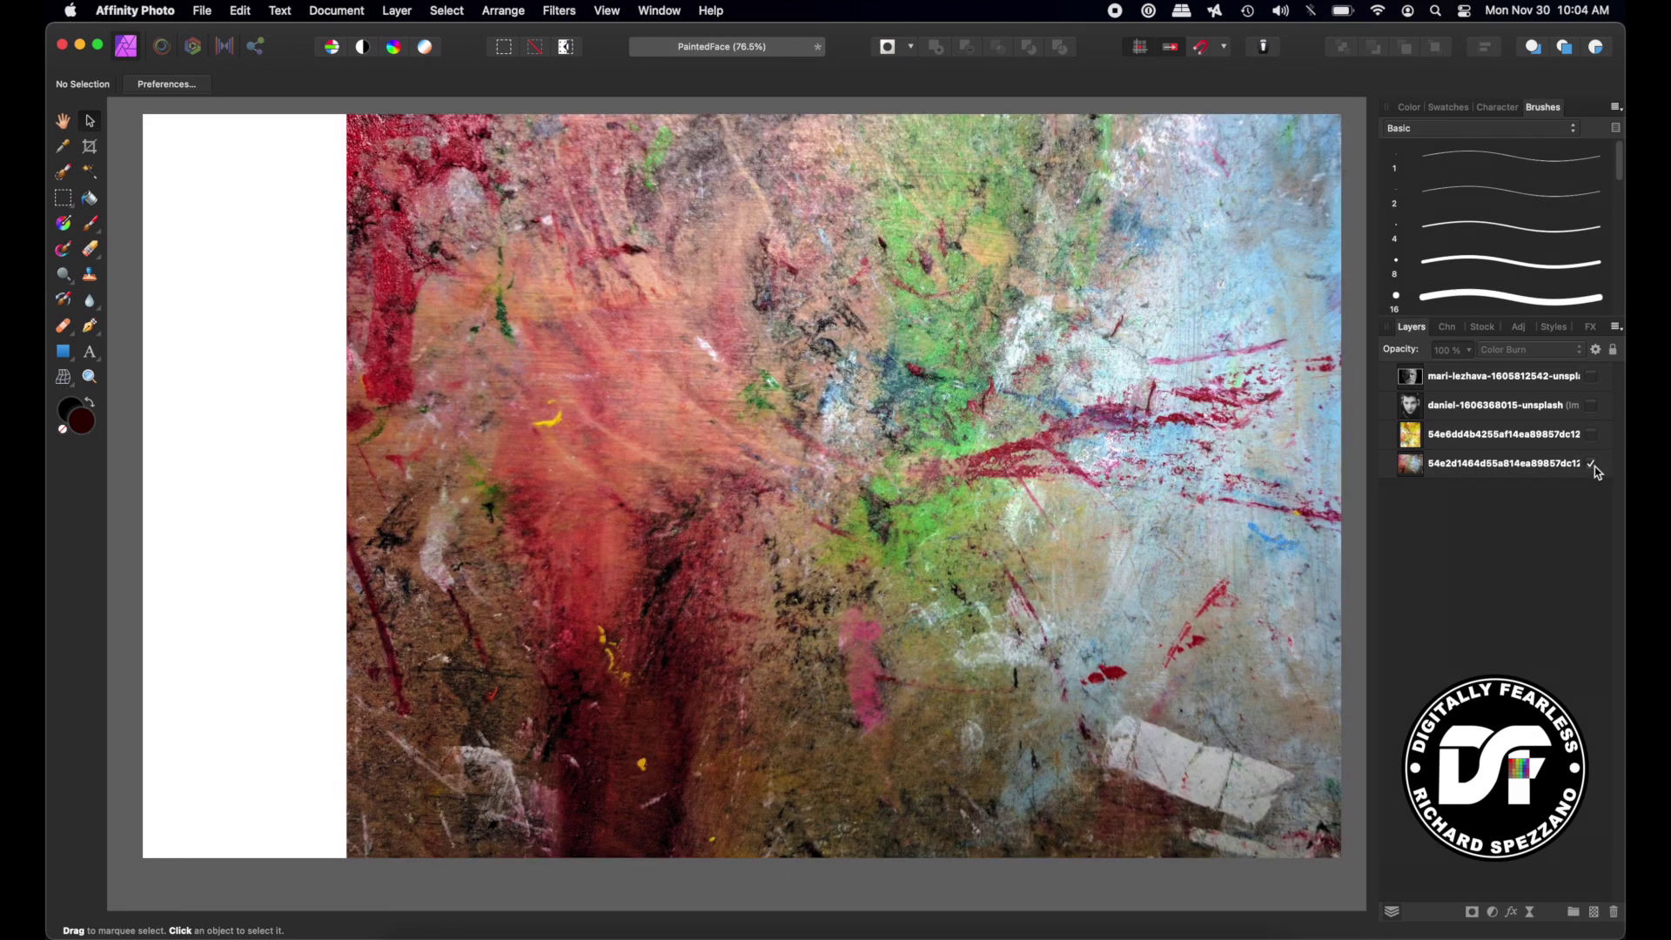
pyautogui.click(1591, 464)
pyautogui.click(1592, 435)
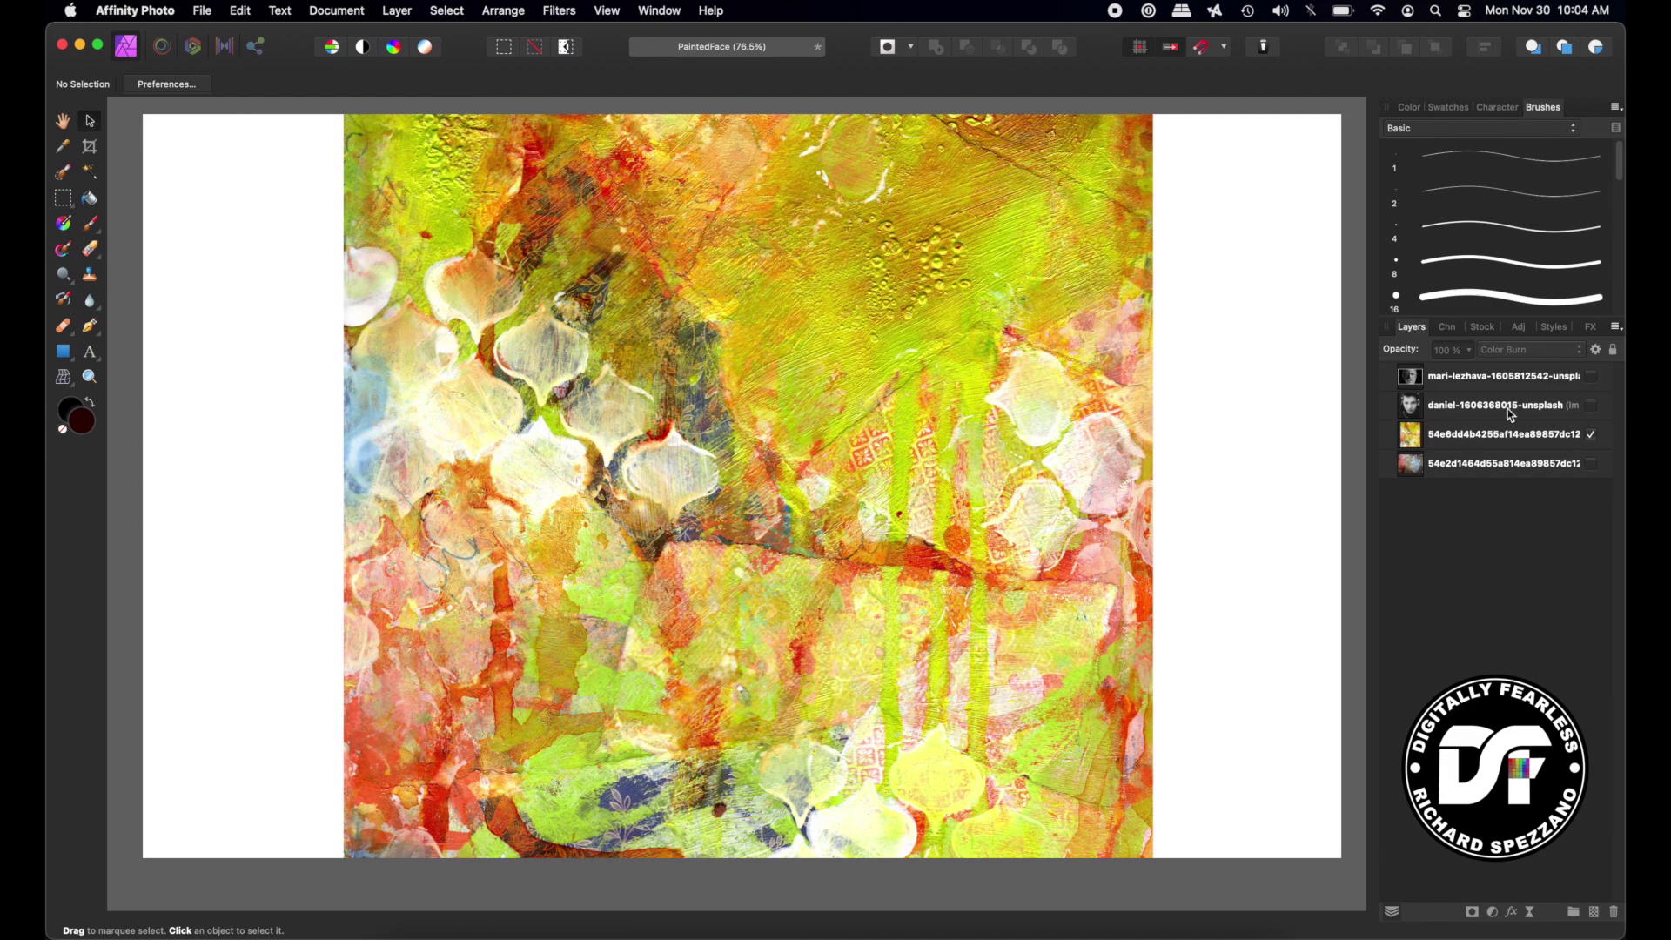
pyautogui.click(1590, 379)
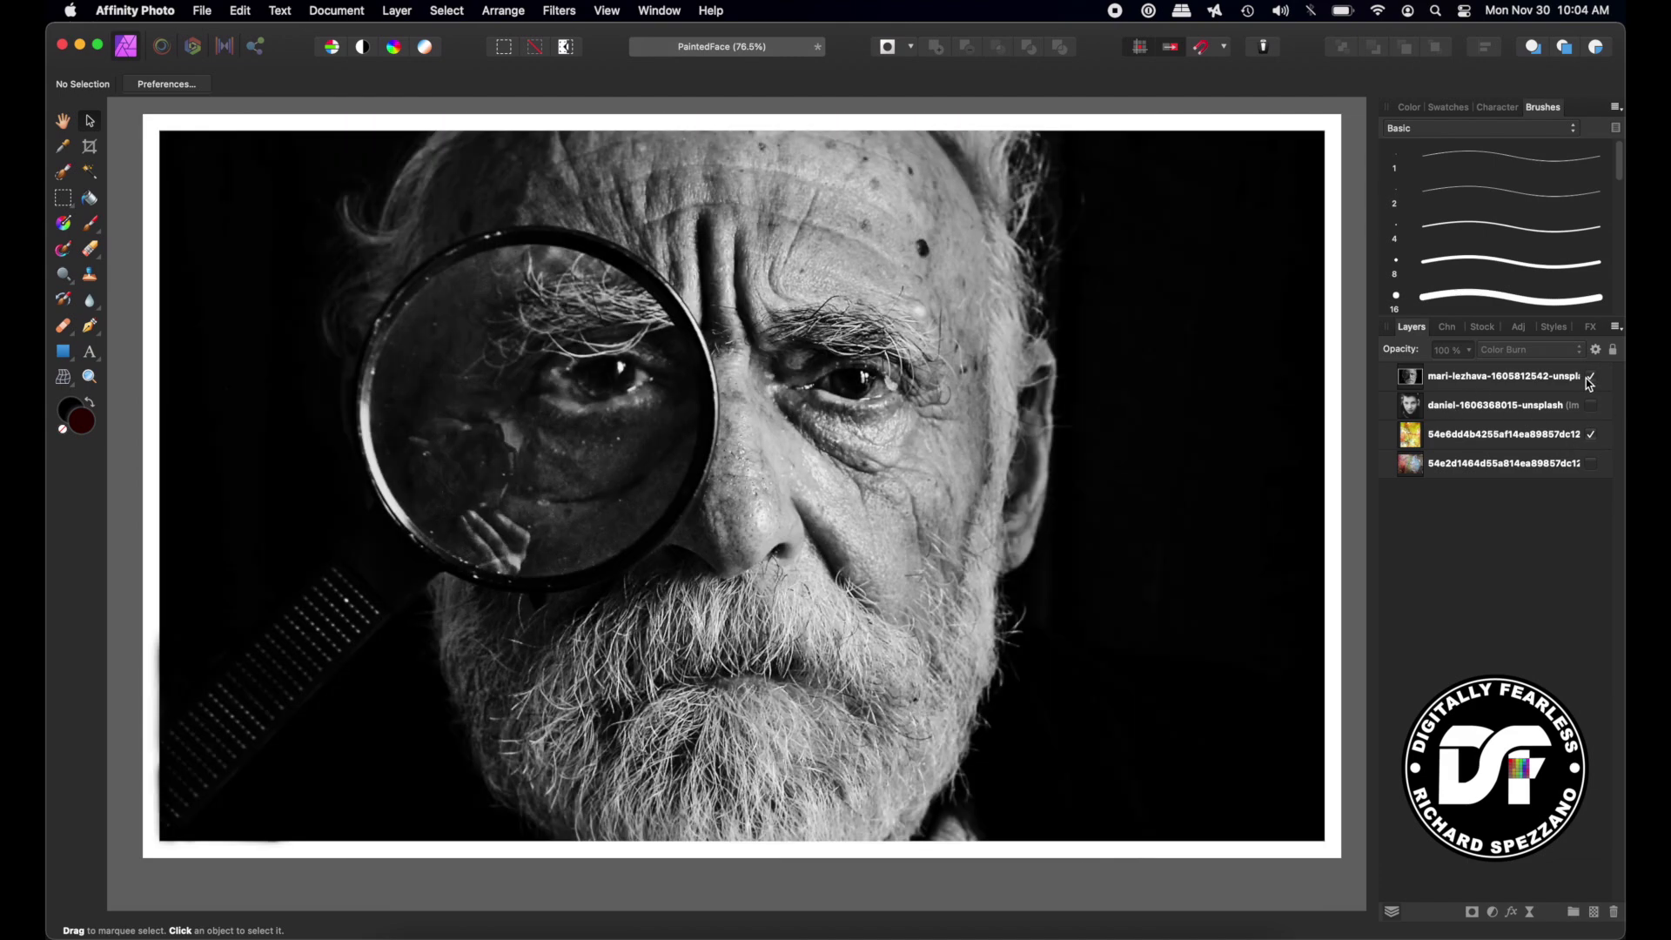
pyautogui.click(242, 353)
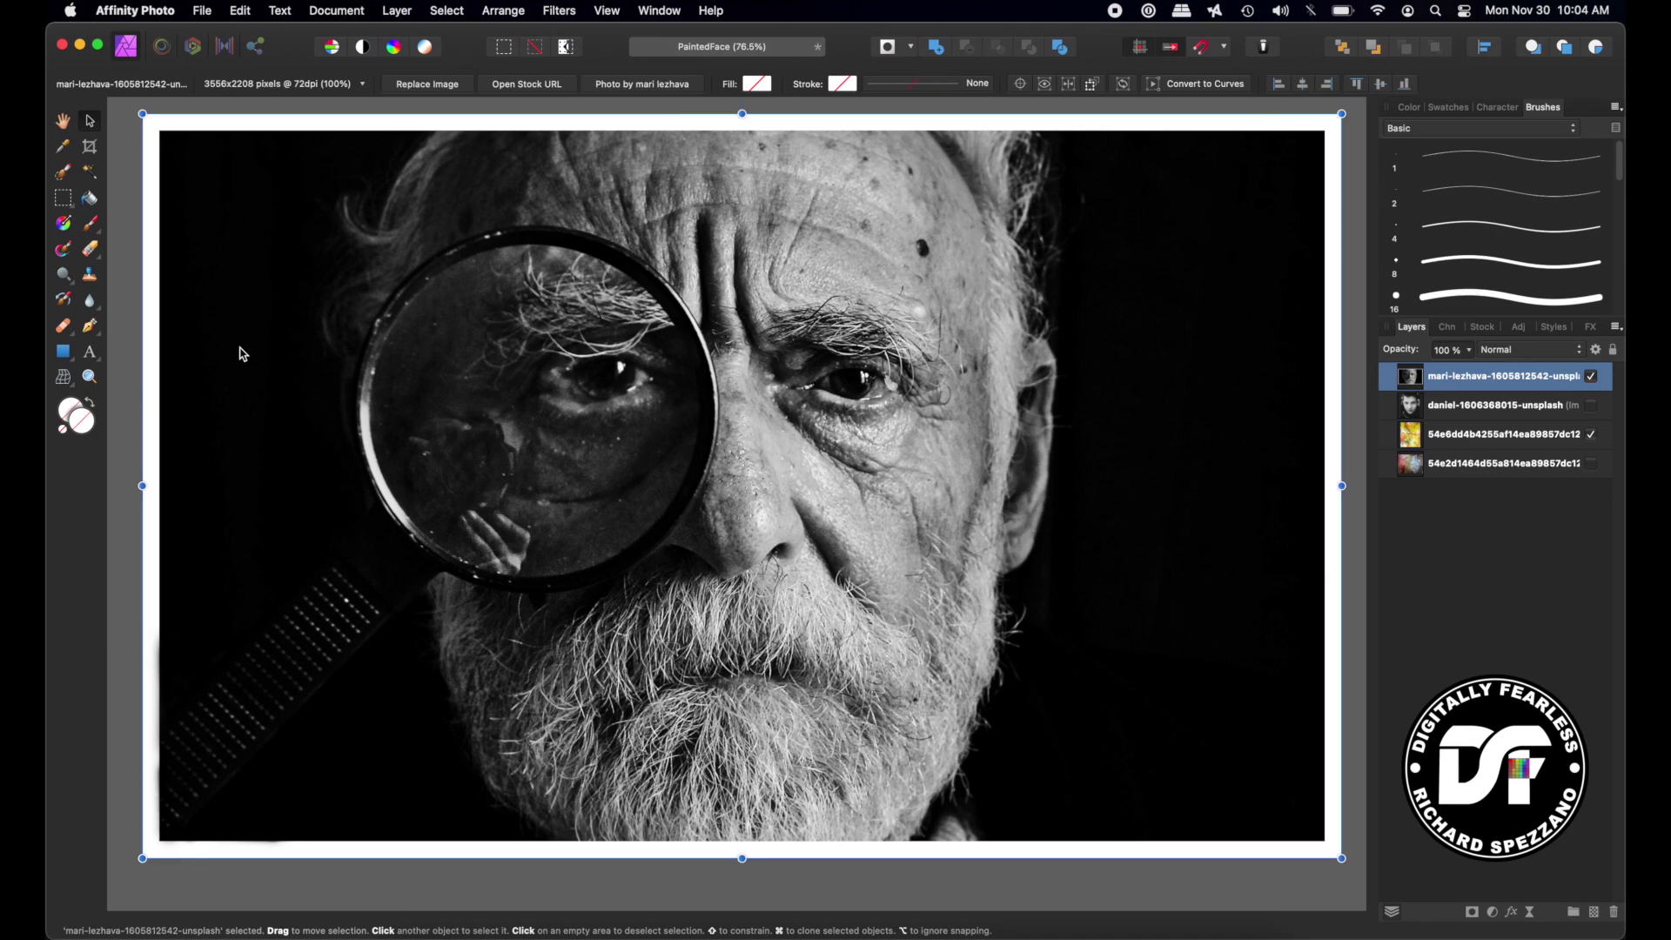
# - Briefly compare the boy portrait, then reselect and reshow the magnifier portrait
pyautogui.click(1589, 380)
pyautogui.click(1595, 404)
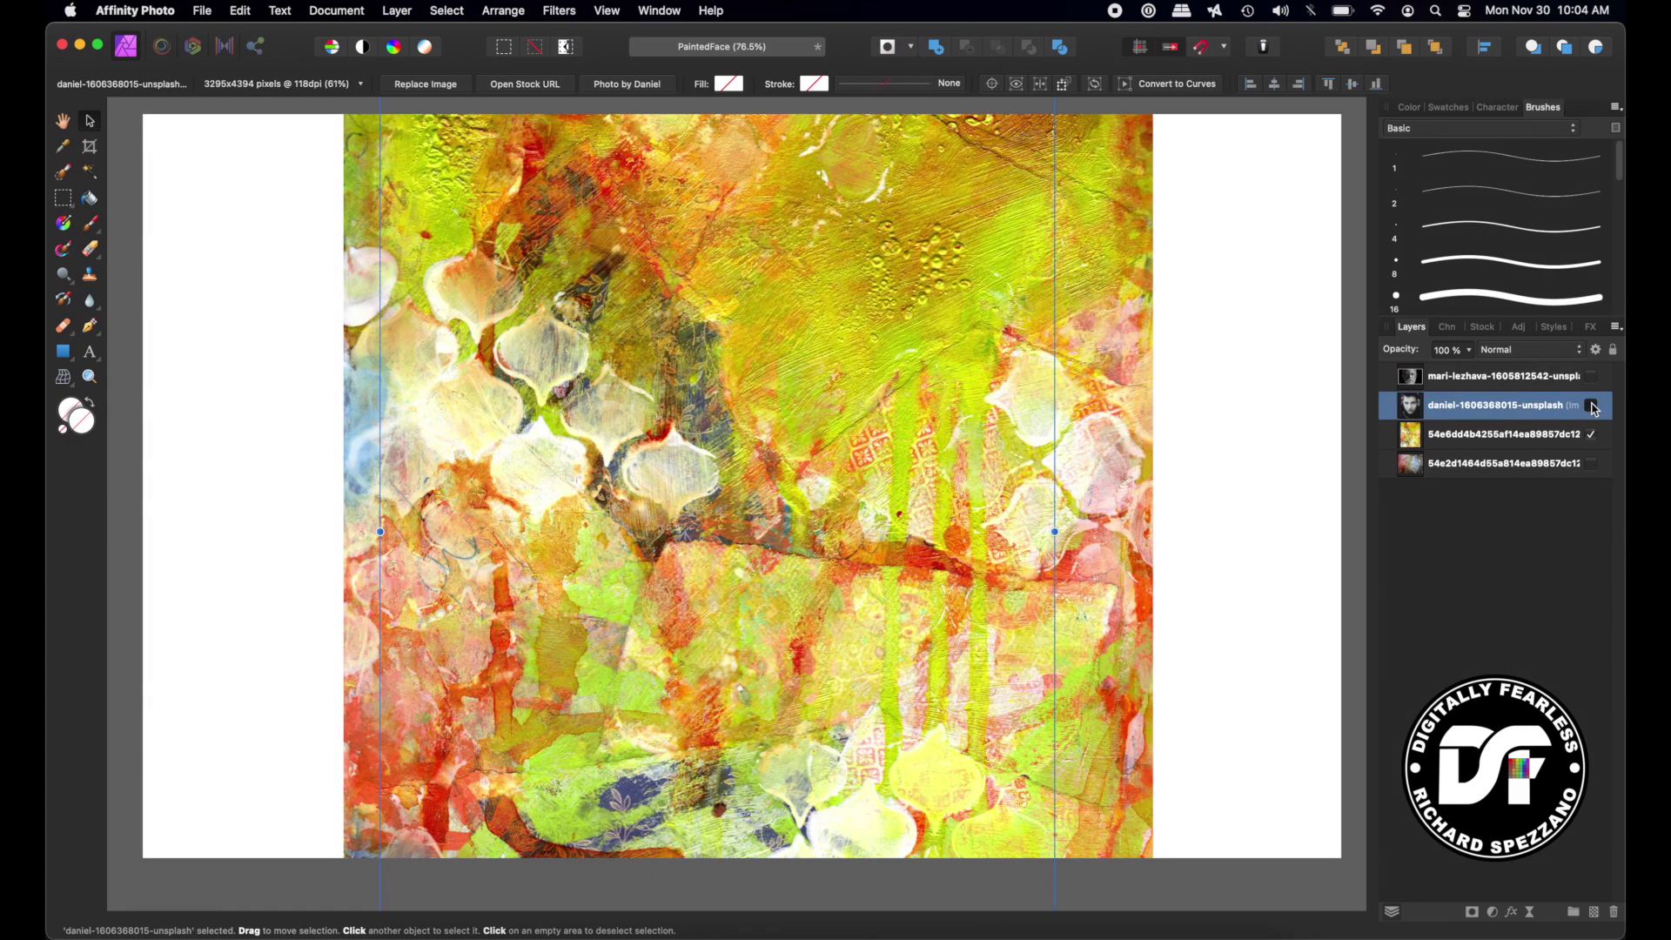
pyautogui.click(1592, 406)
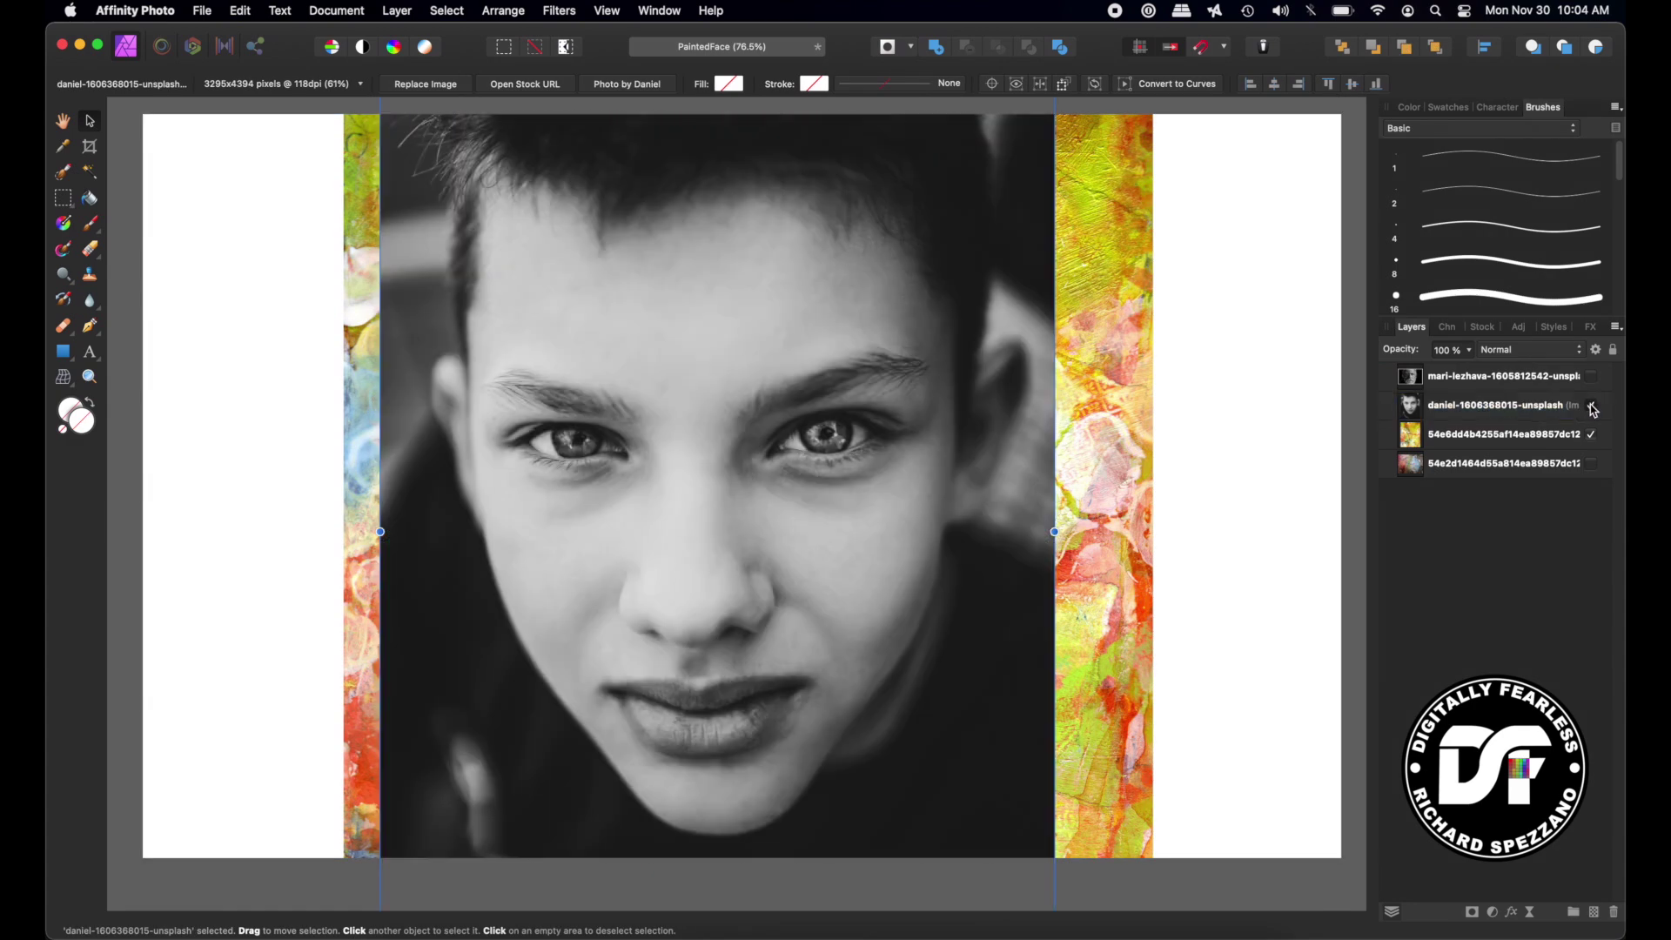
pyautogui.click(1591, 405)
pyautogui.click(1432, 381)
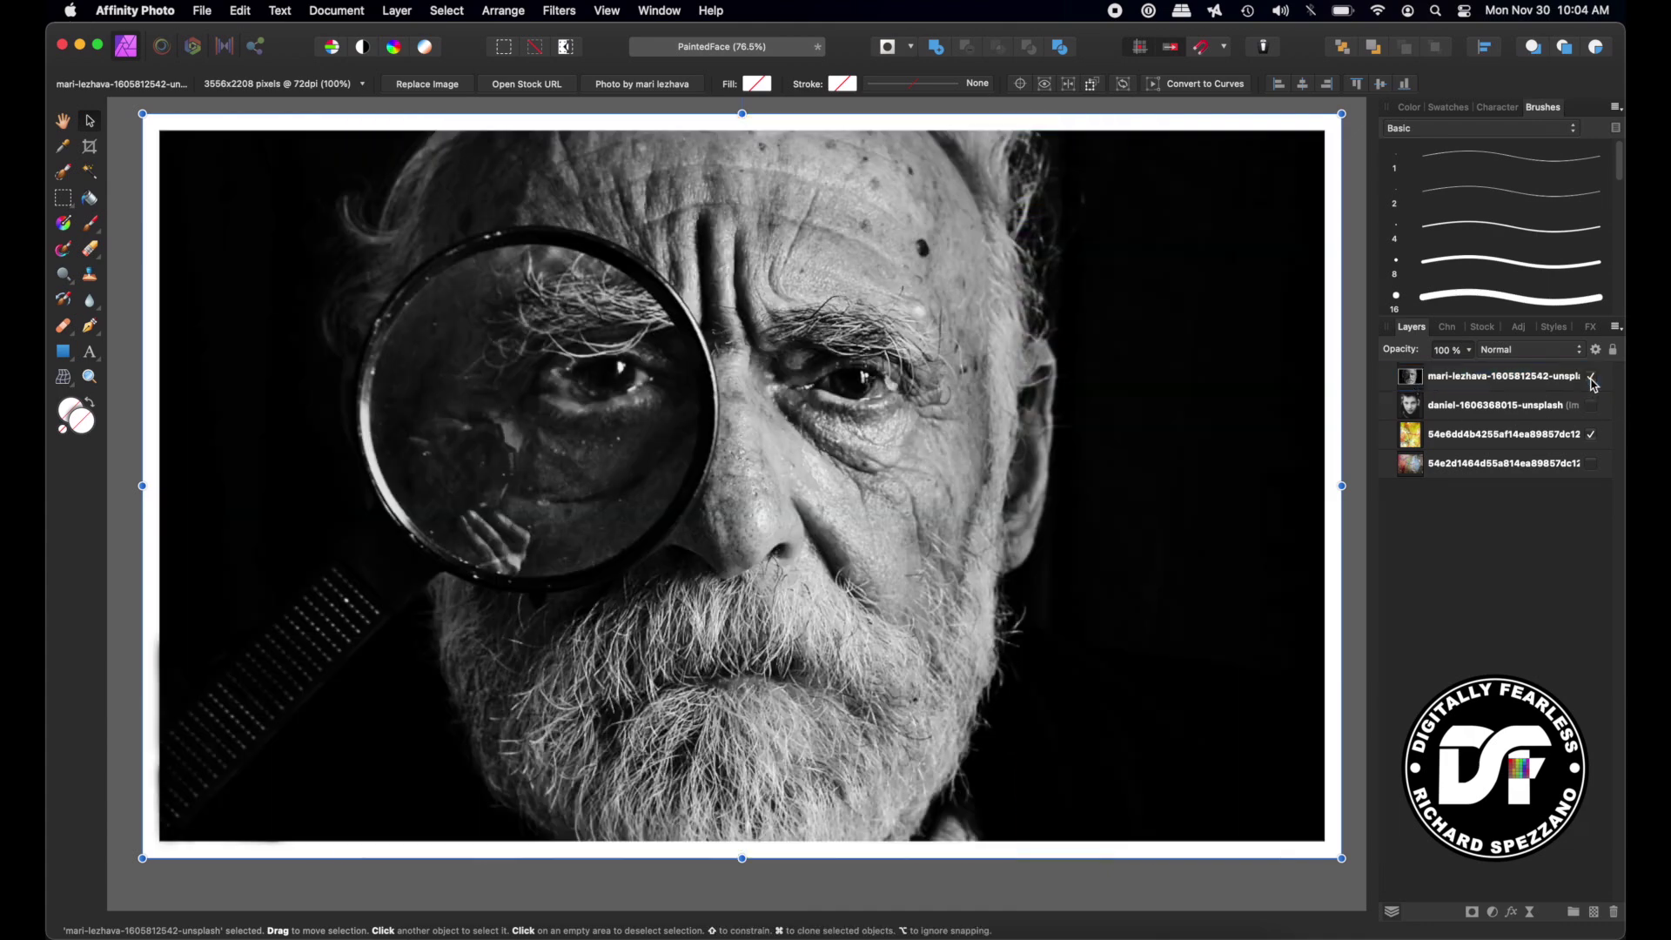
pyautogui.click(1590, 379)
# - Scale the magnifier portrait from its centre to fill the page, and move the yellow texture to the top
pyautogui.press('super+minus')
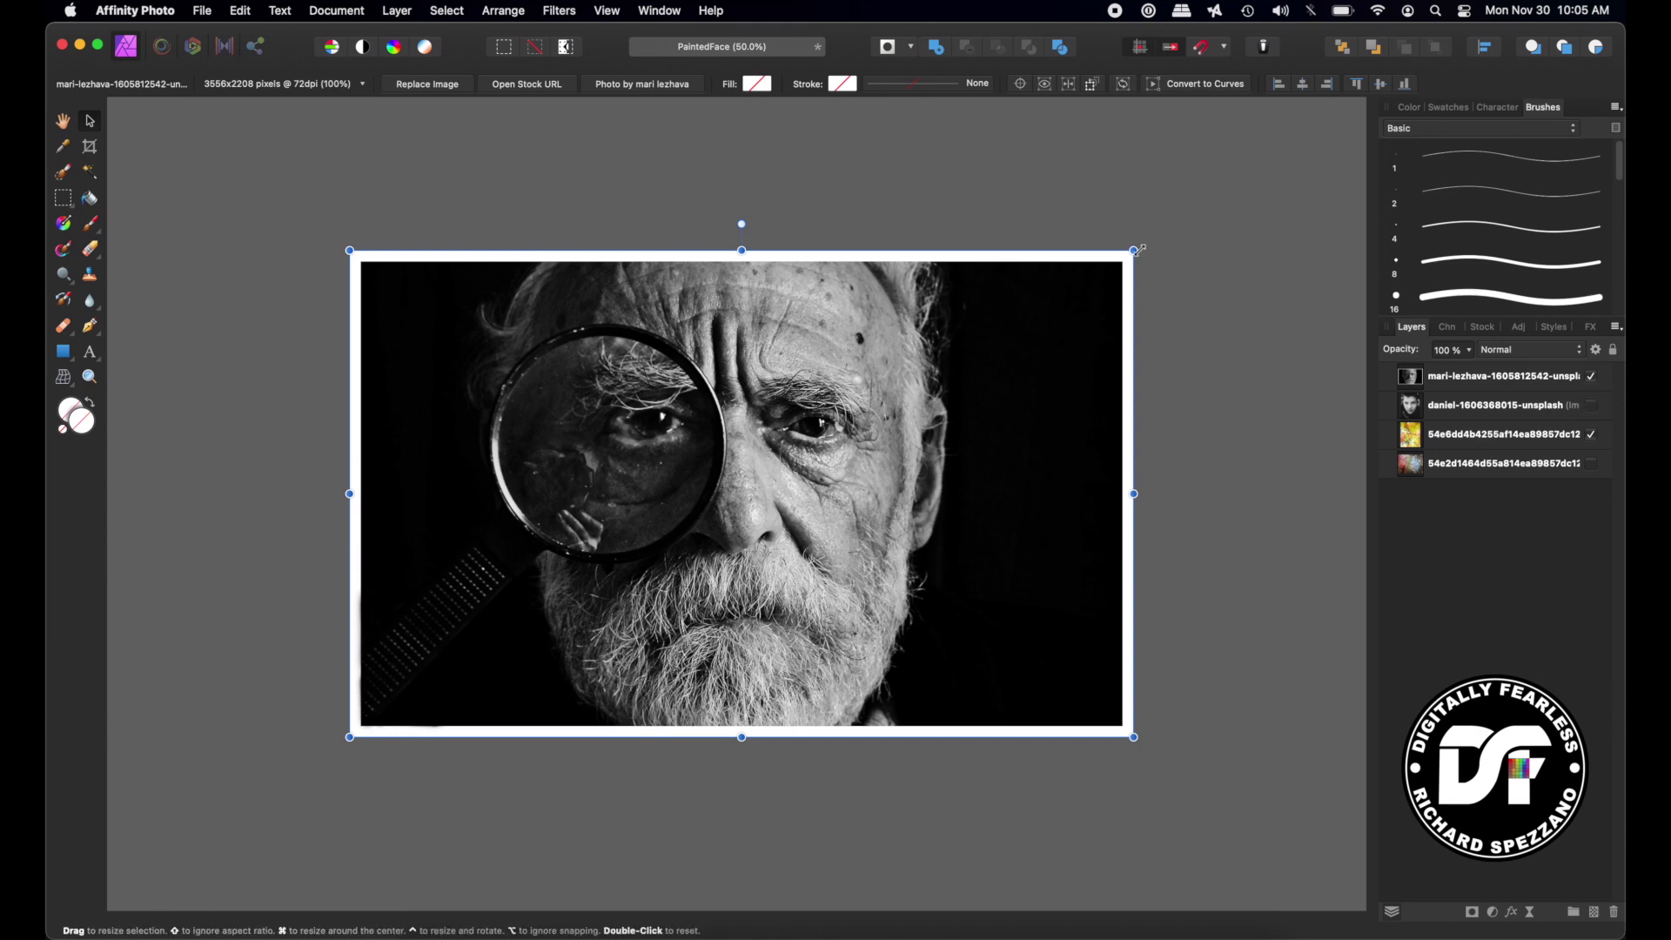
pyautogui.moveTo(1138, 250); pyautogui.dragTo(1157, 243)
pyautogui.click(1244, 165)
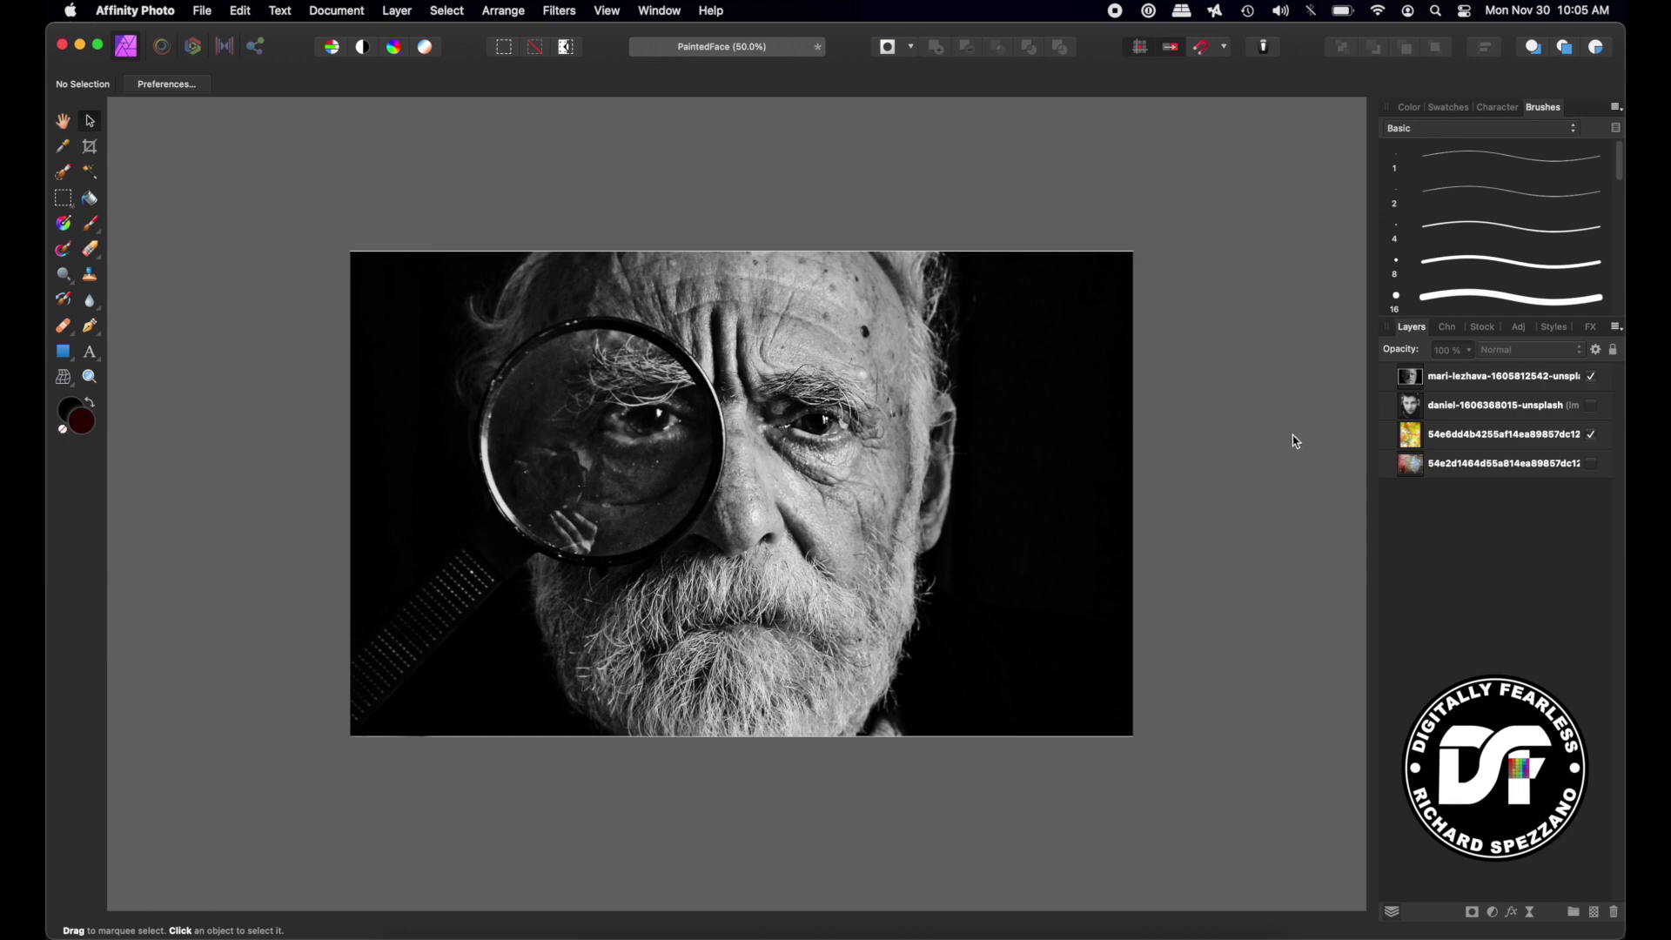
pyautogui.press('super+equal')
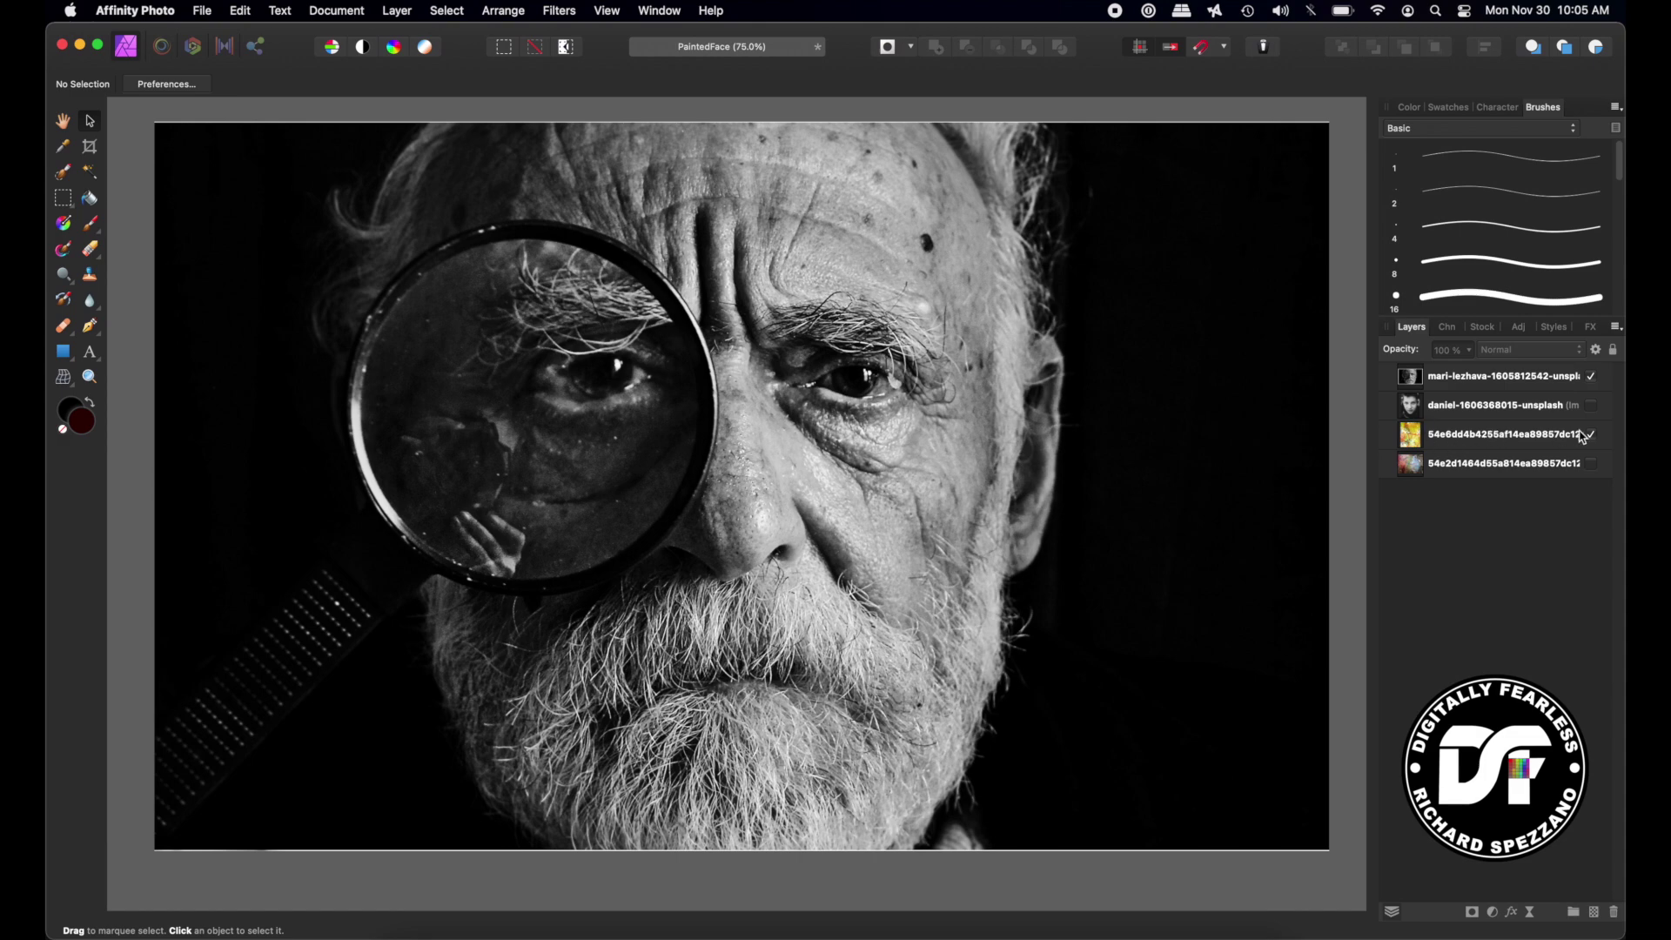
pyautogui.moveTo(1407, 435); pyautogui.dragTo(1403, 379)
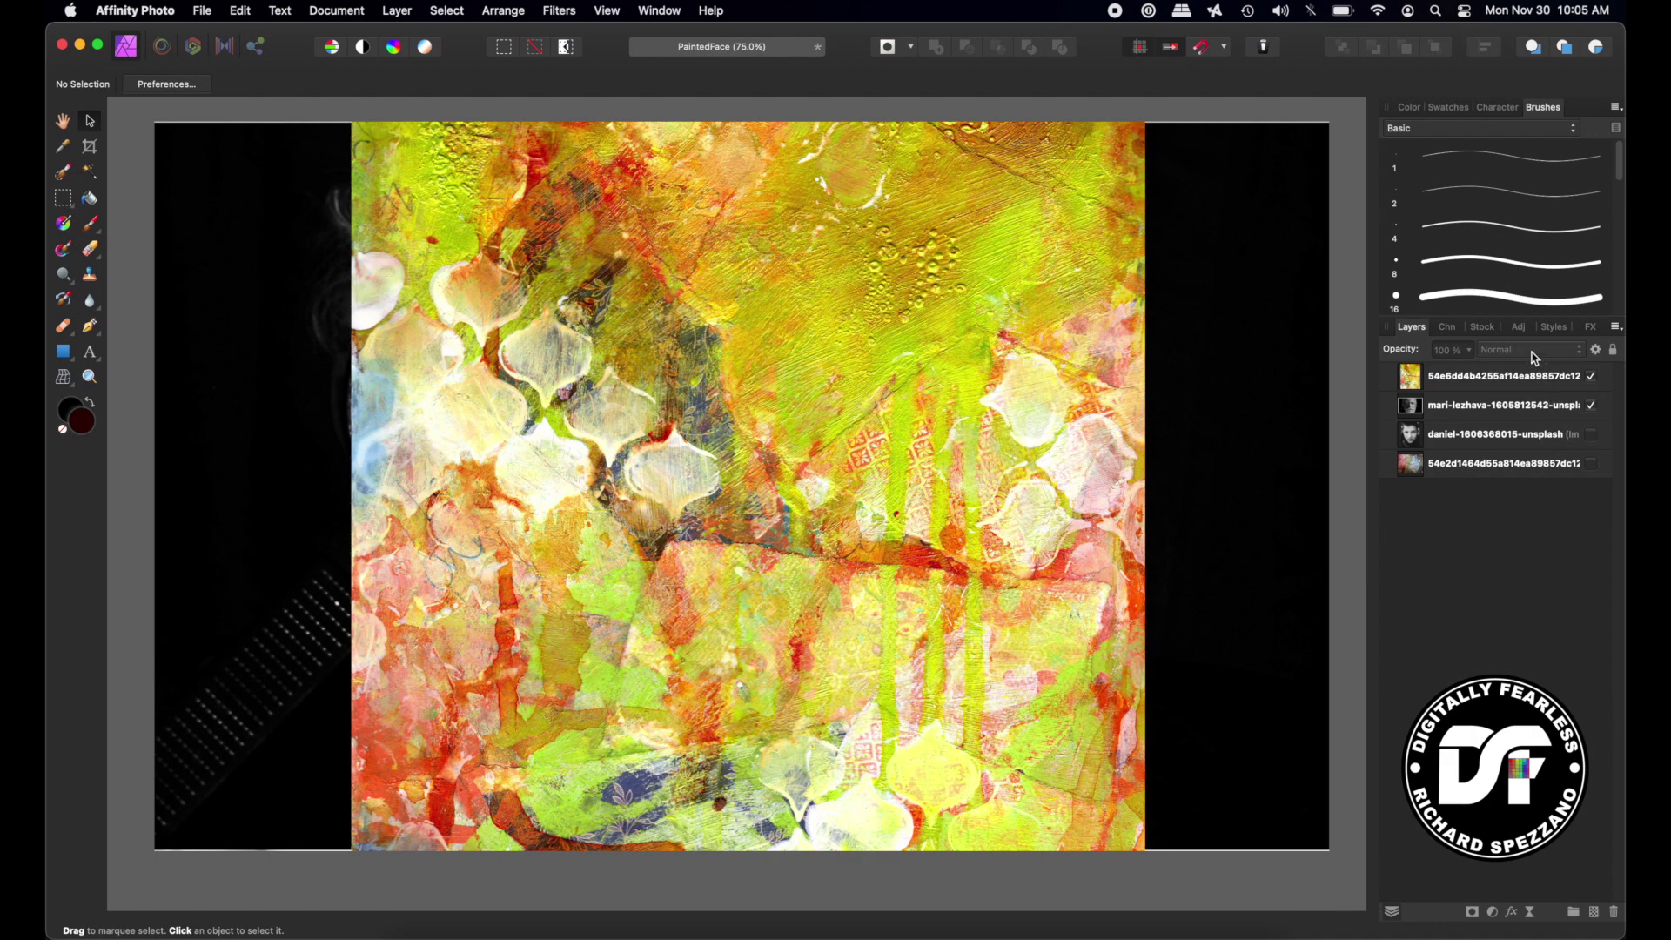
# - Set the top yellow paint texture layer's blend mode to Color Burn and deselect
pyautogui.click(1512, 374)
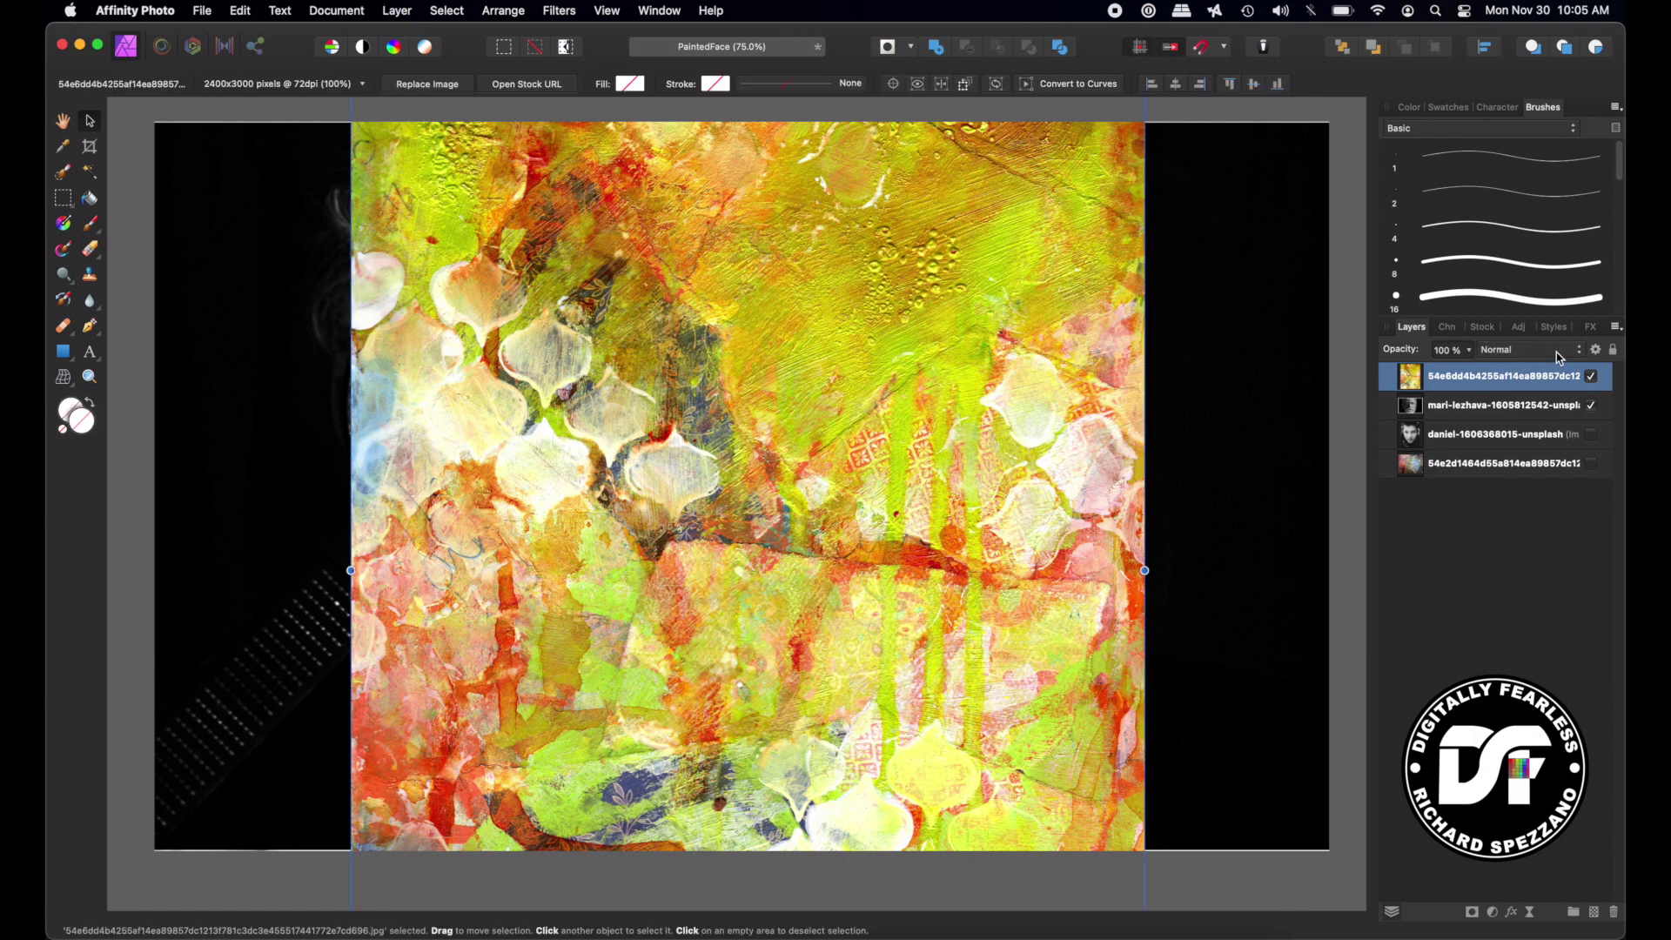
pyautogui.click(1571, 351)
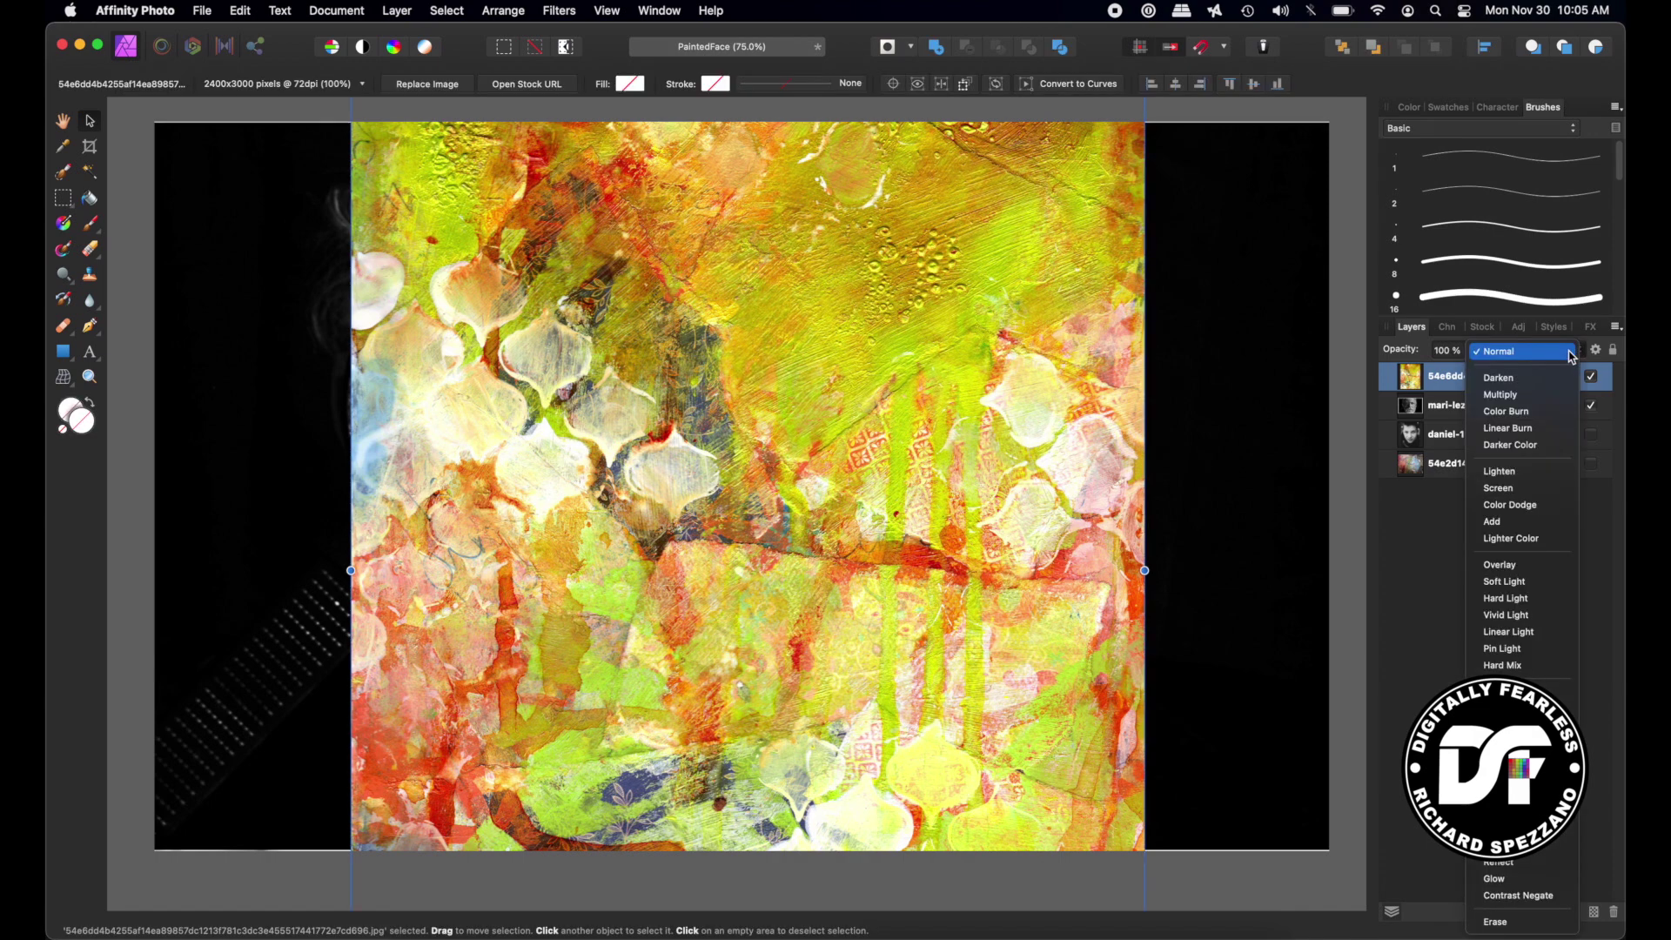
pyautogui.click(1510, 411)
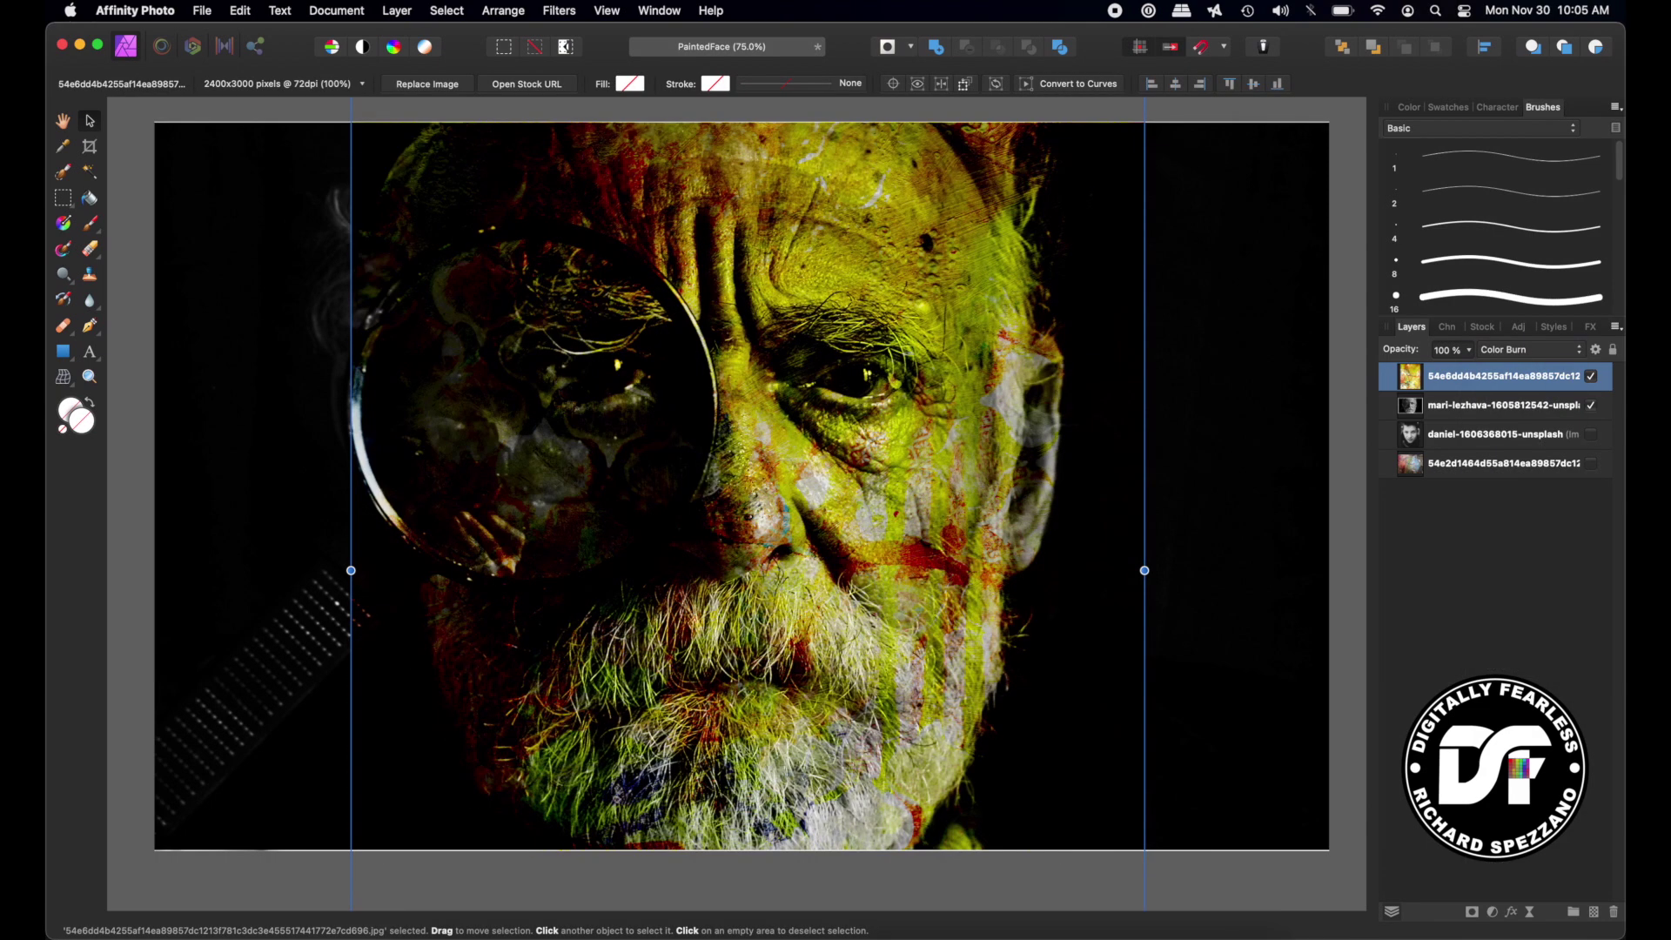
pyautogui.press('super+d')
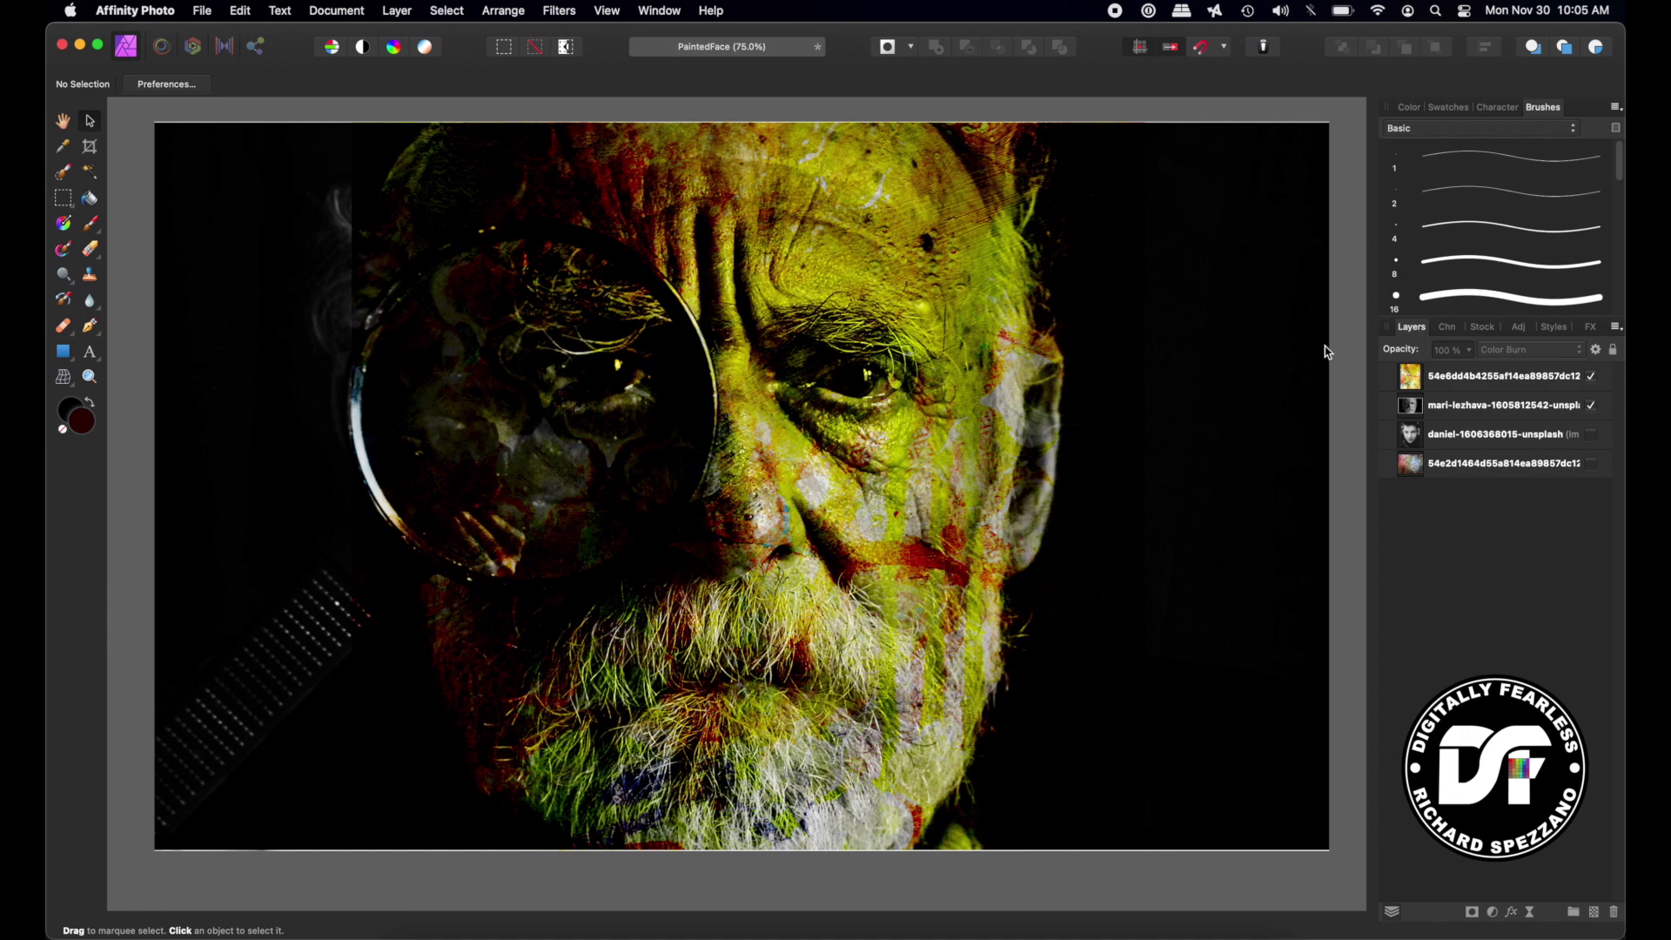
# - Hide the Color Burn texture and magnifier portrait, and show the boy portrait
pyautogui.click(1591, 375)
pyautogui.click(1592, 405)
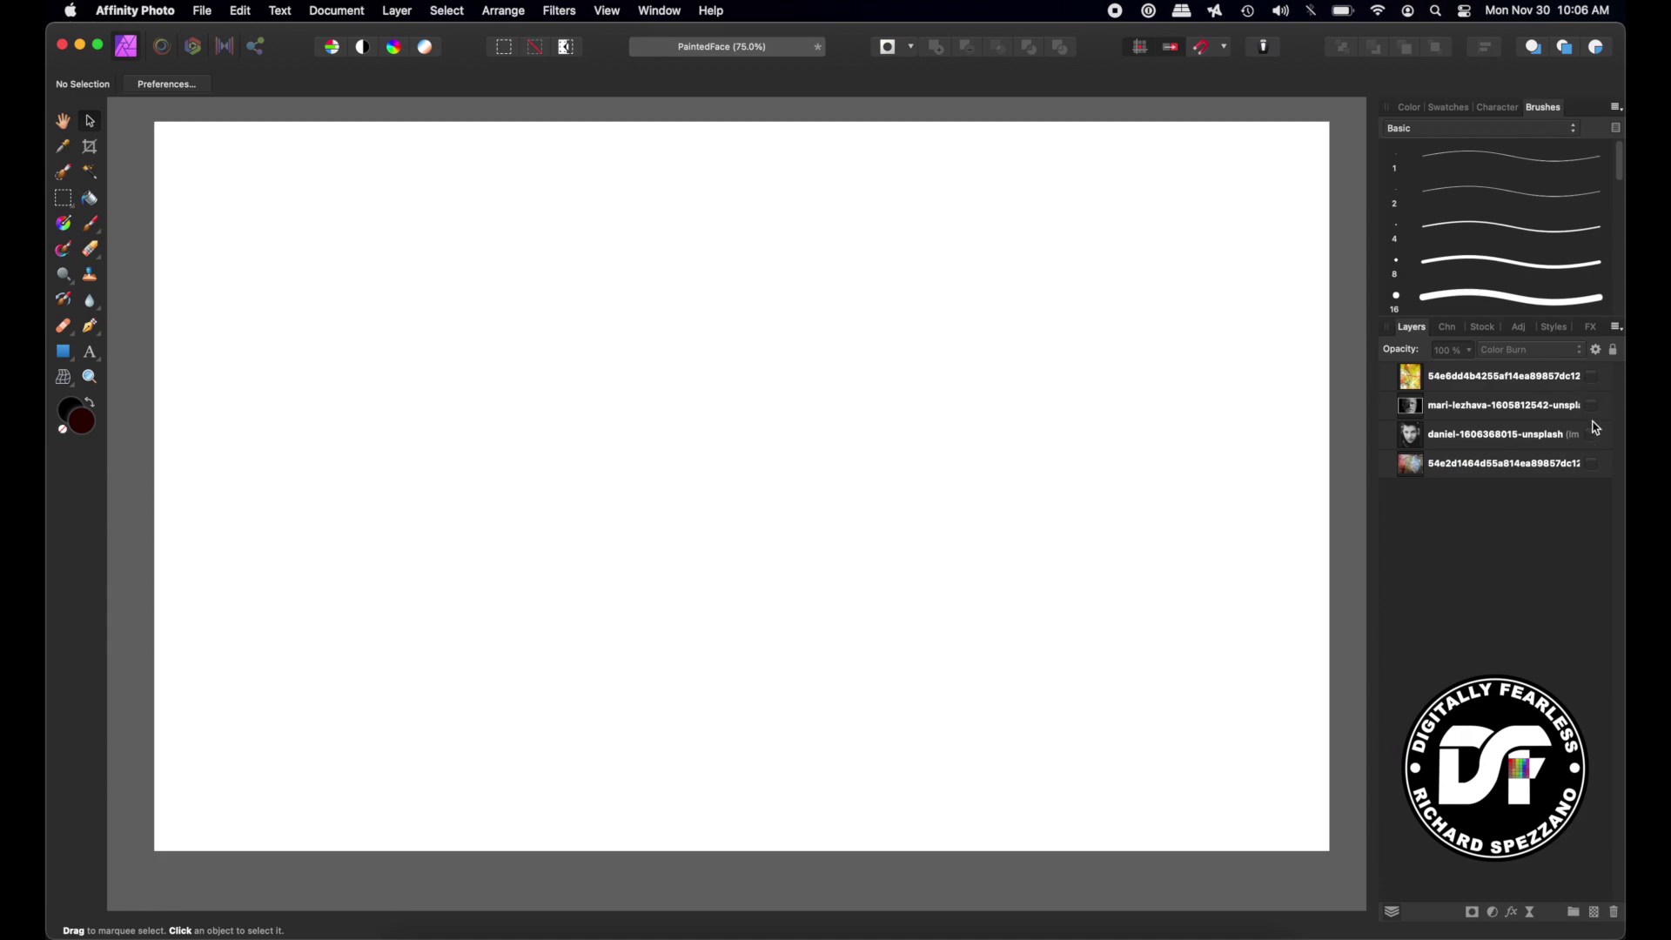
pyautogui.click(1592, 435)
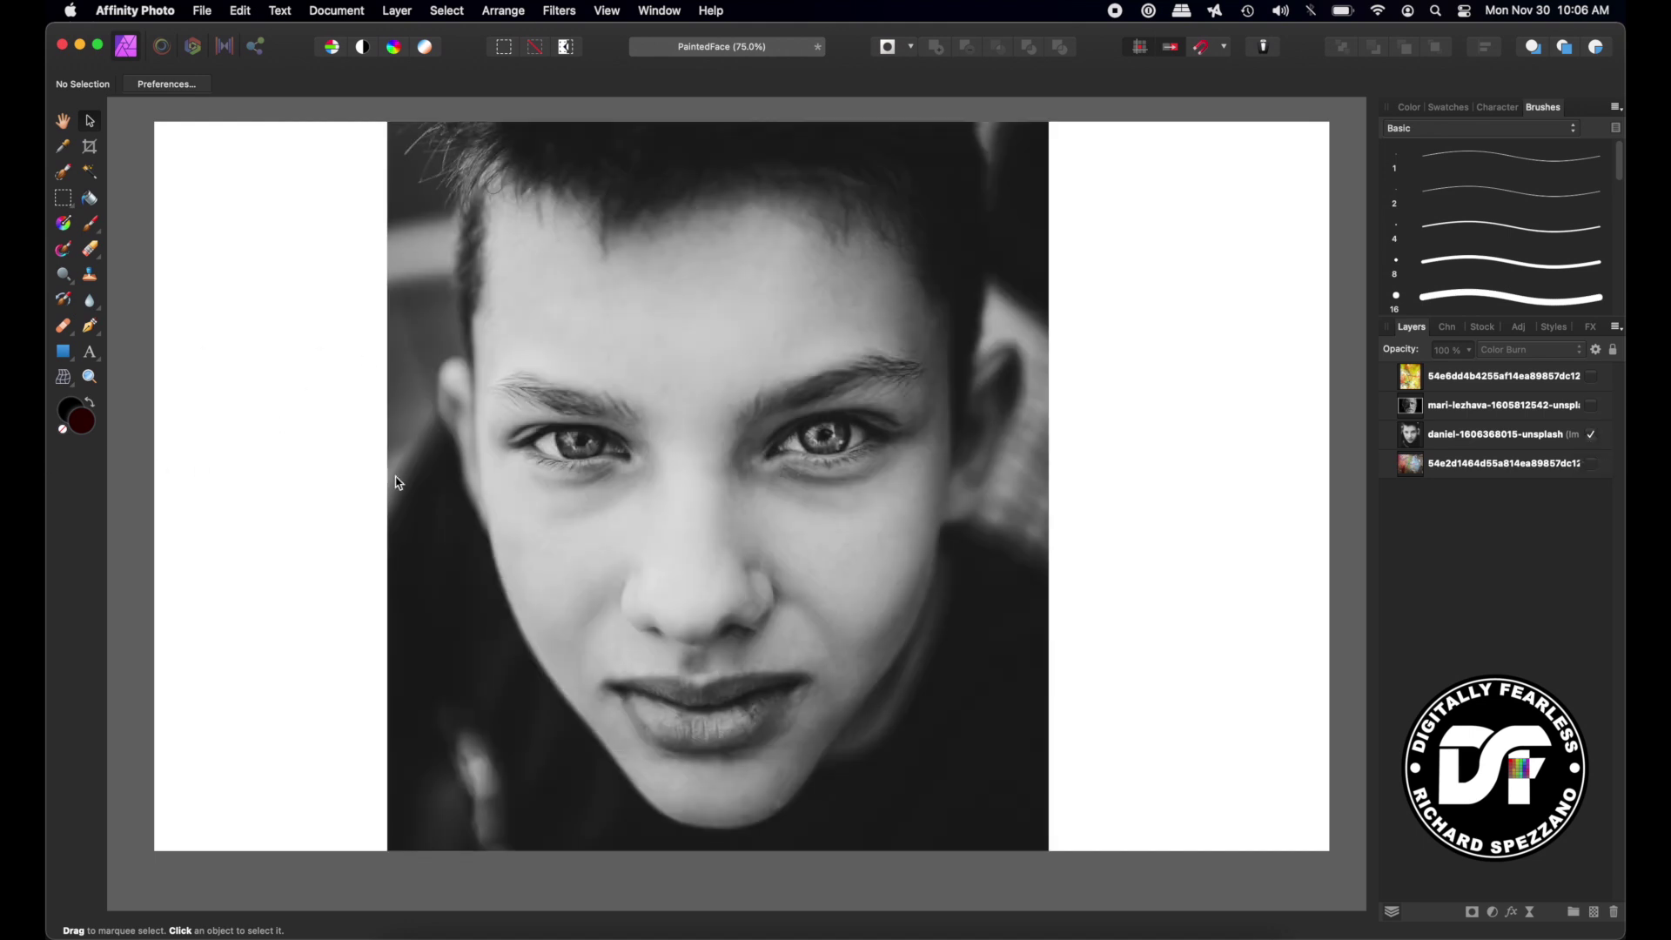
# - Add a black fill layer and place it just beneath the boy portrait
pyautogui.click(396, 10)
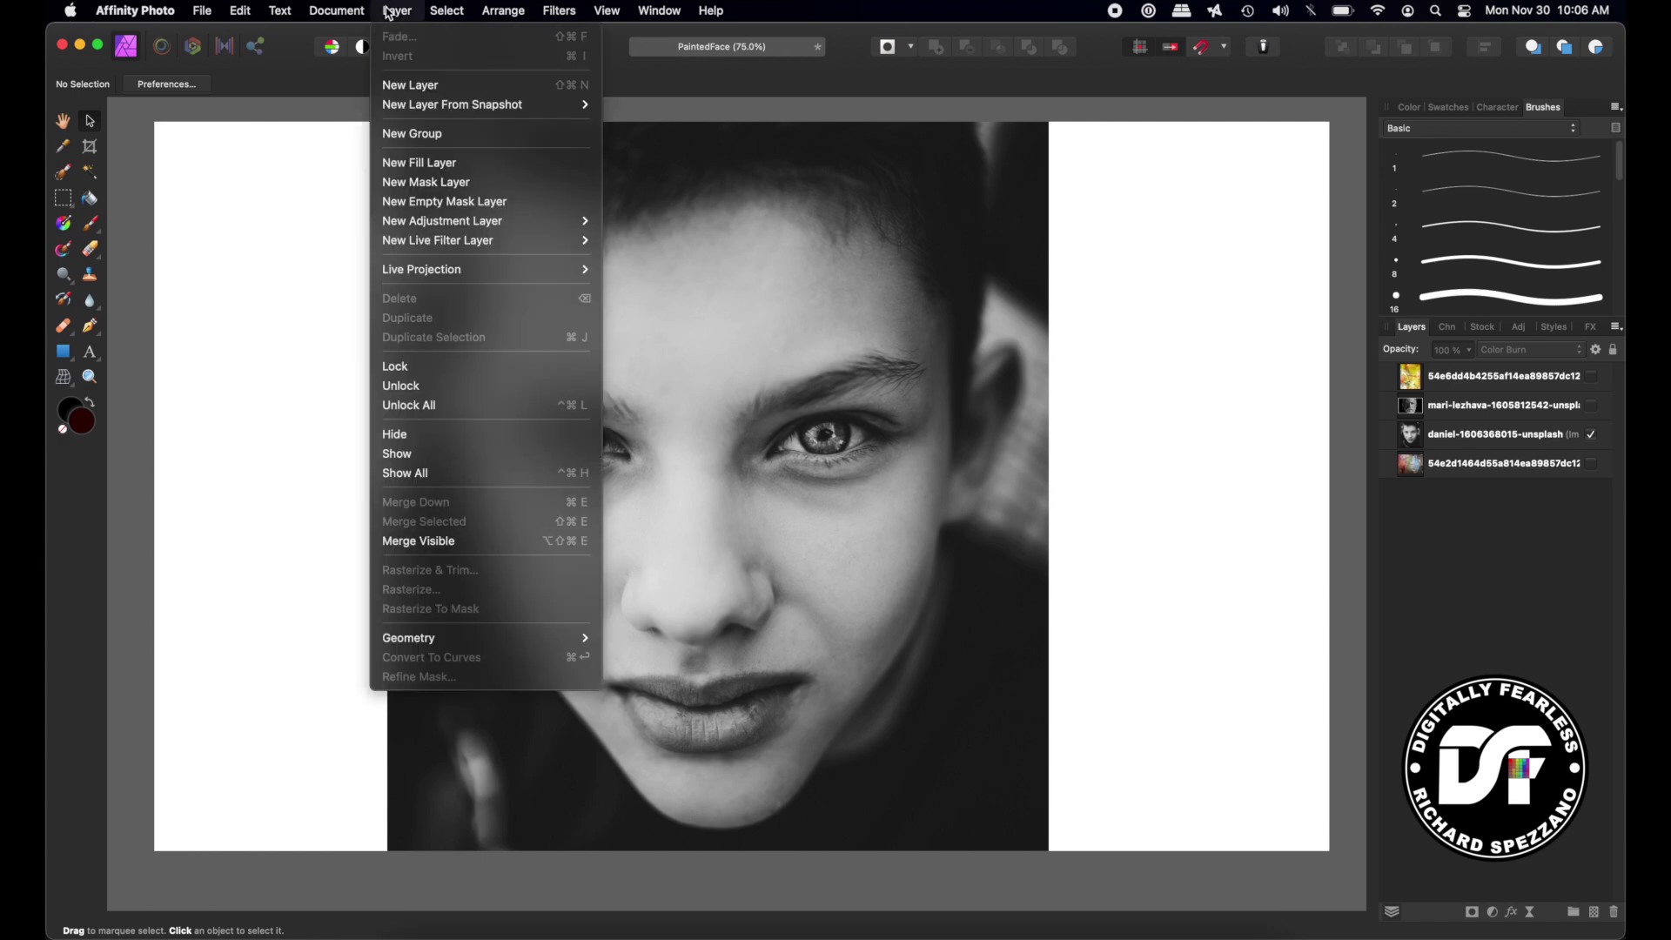
pyautogui.press('Escape')
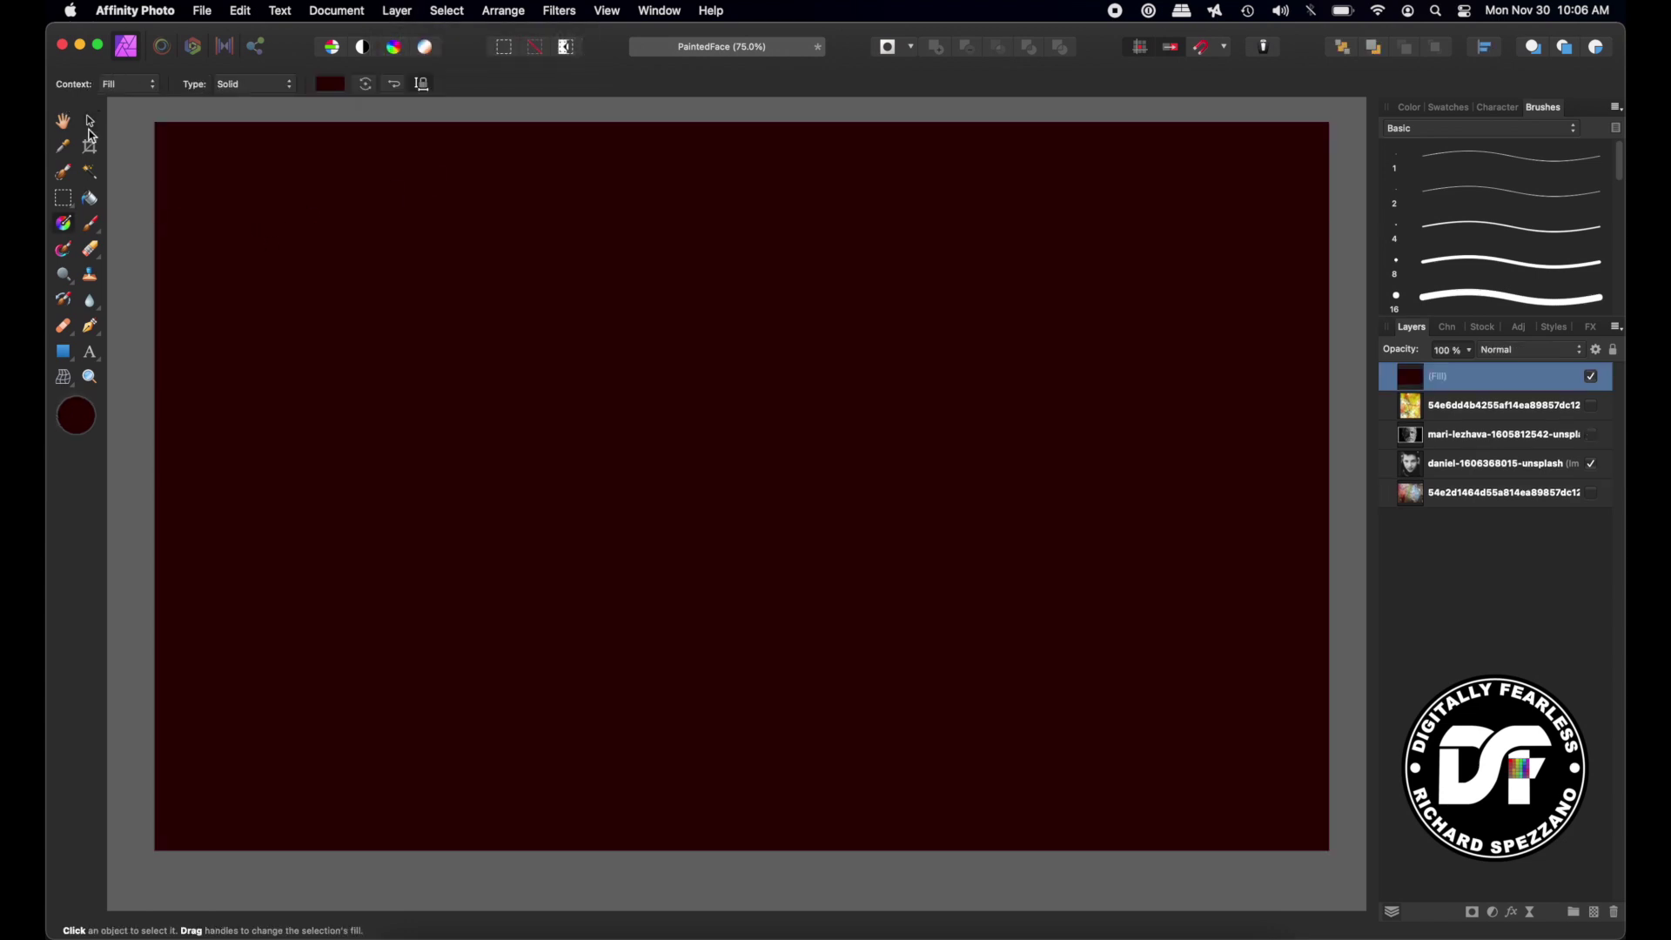
pyautogui.click(77, 418)
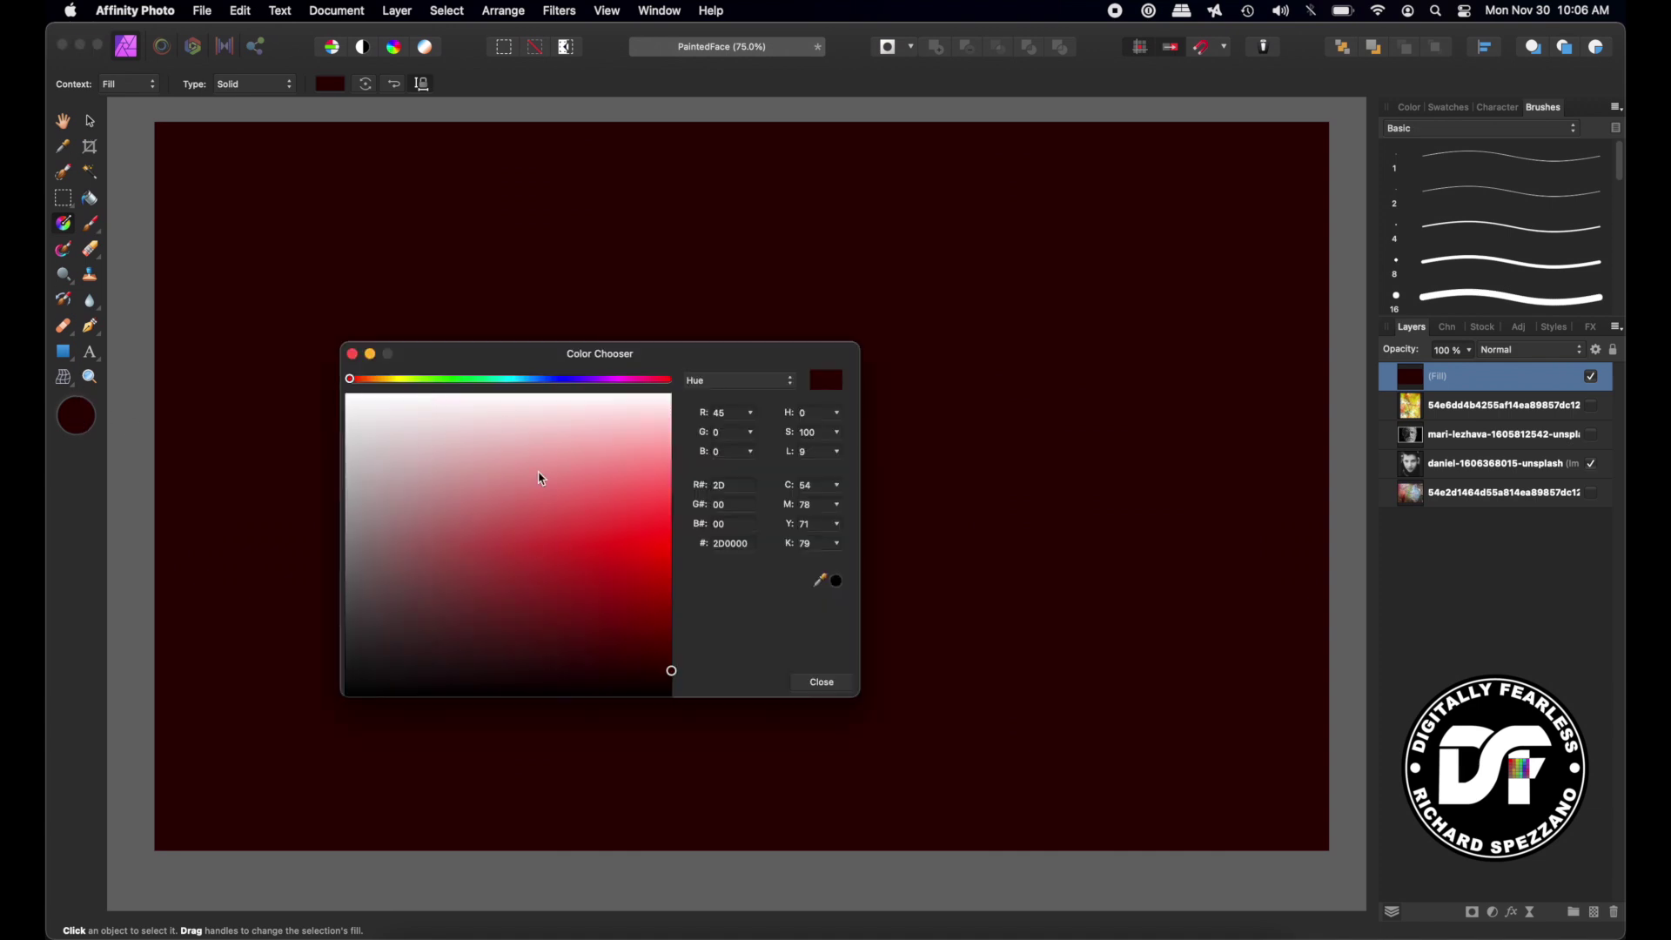
pyautogui.moveTo(671, 671); pyautogui.dragTo(682, 764)
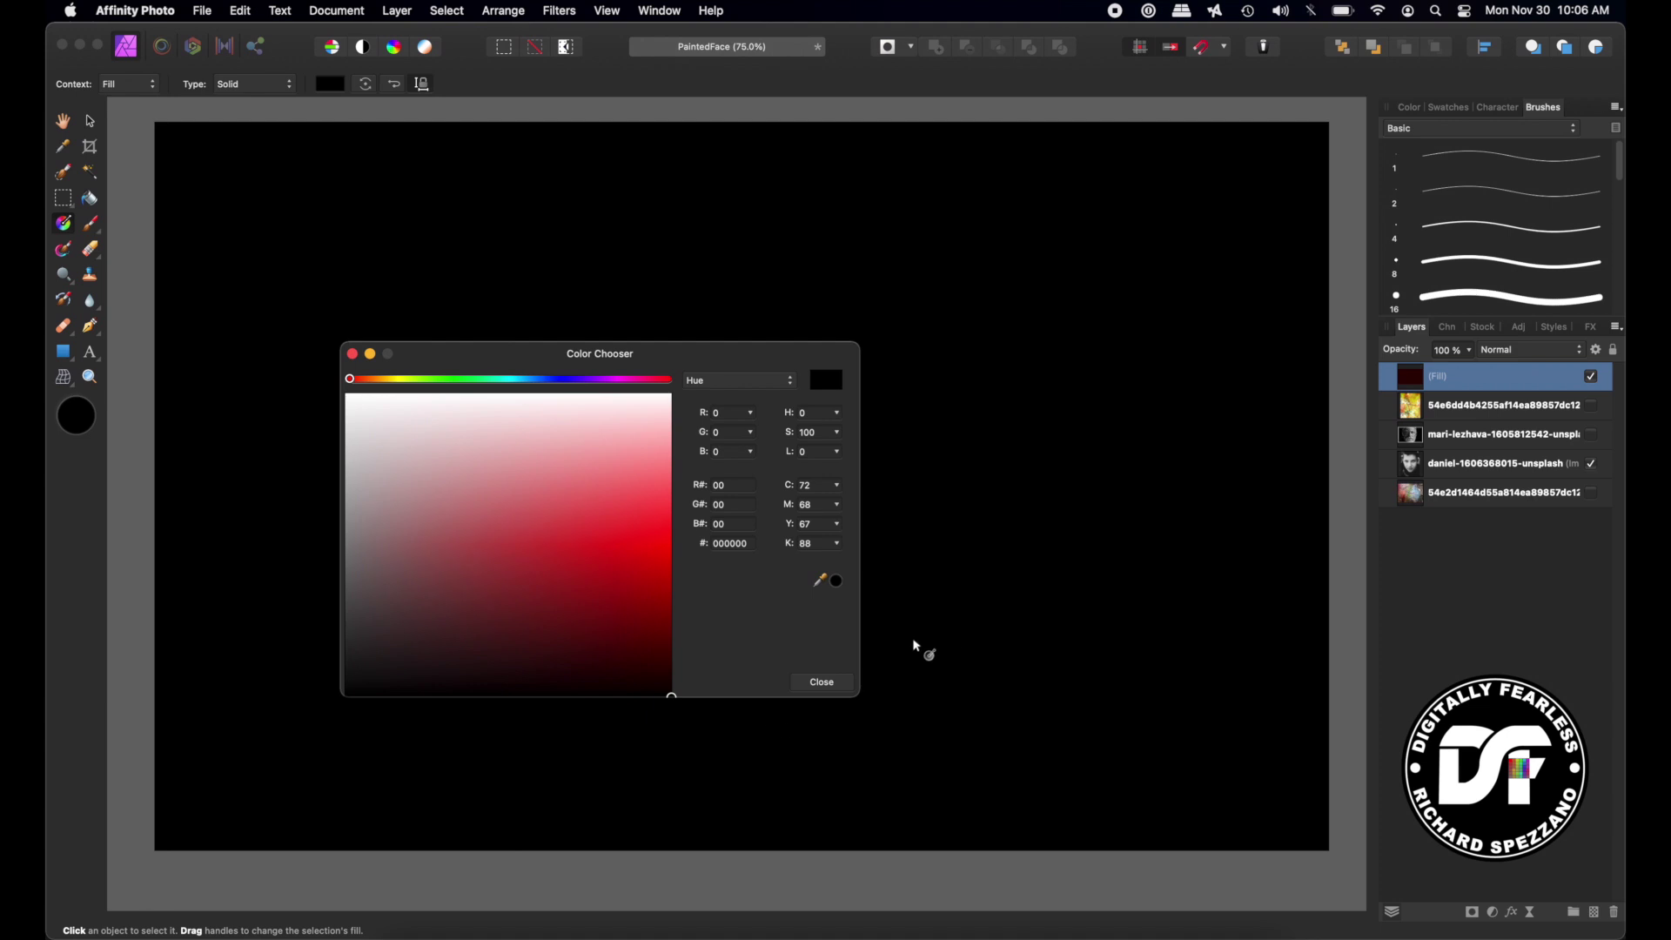
pyautogui.click(822, 681)
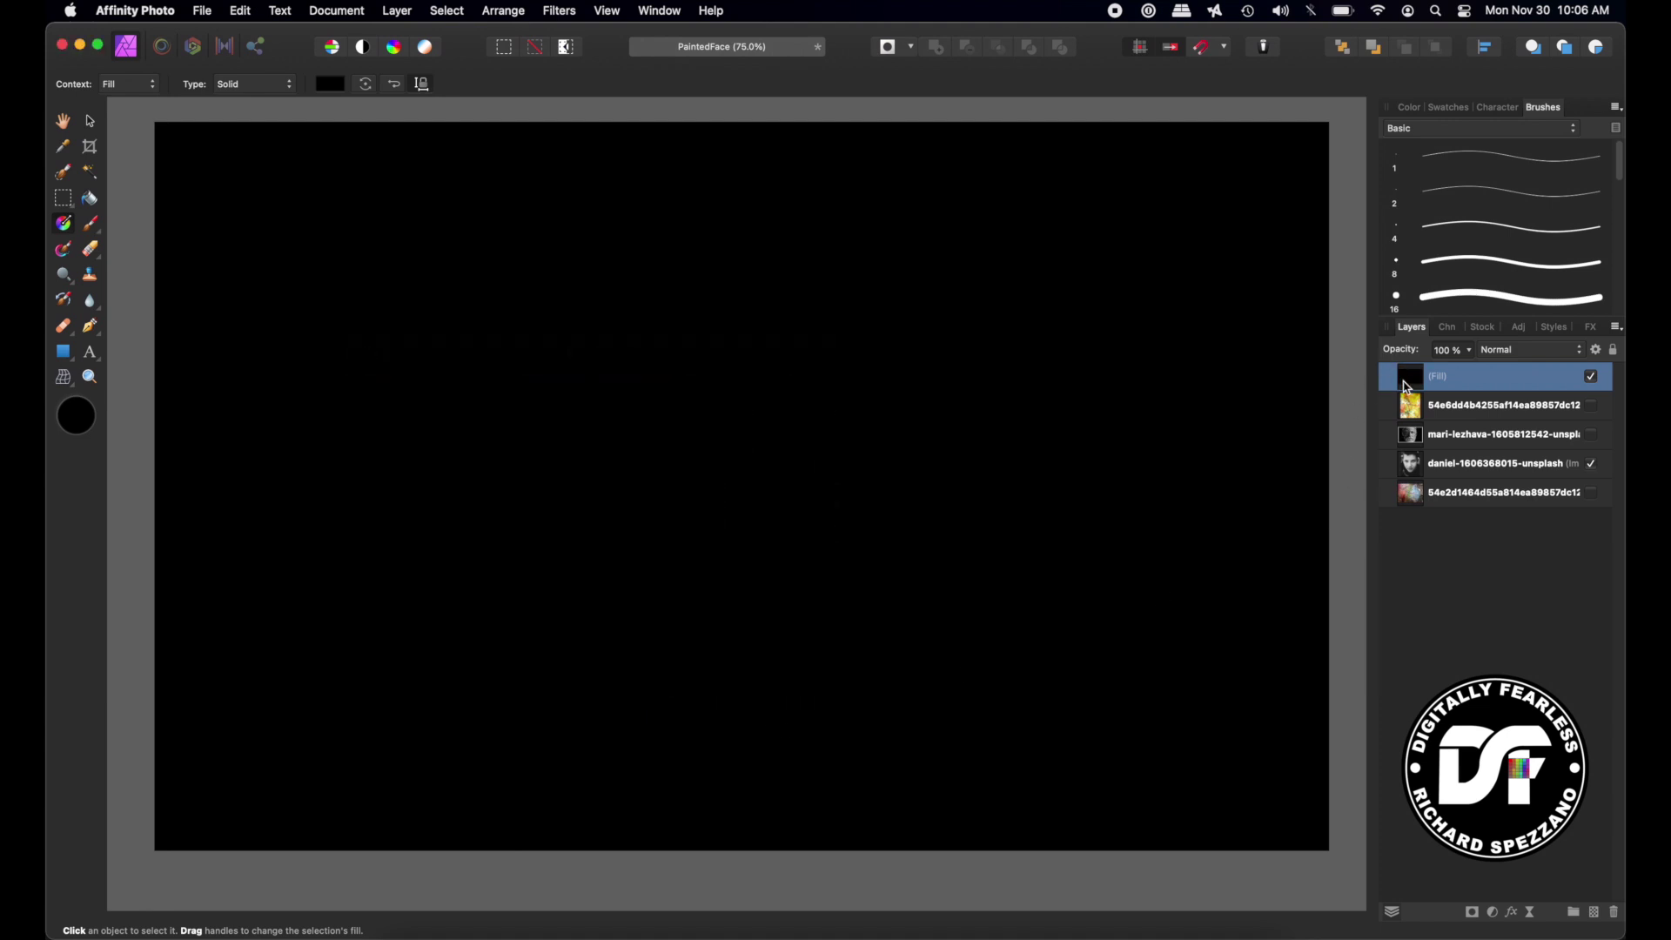
pyautogui.moveTo(1407, 386); pyautogui.dragTo(1415, 475)
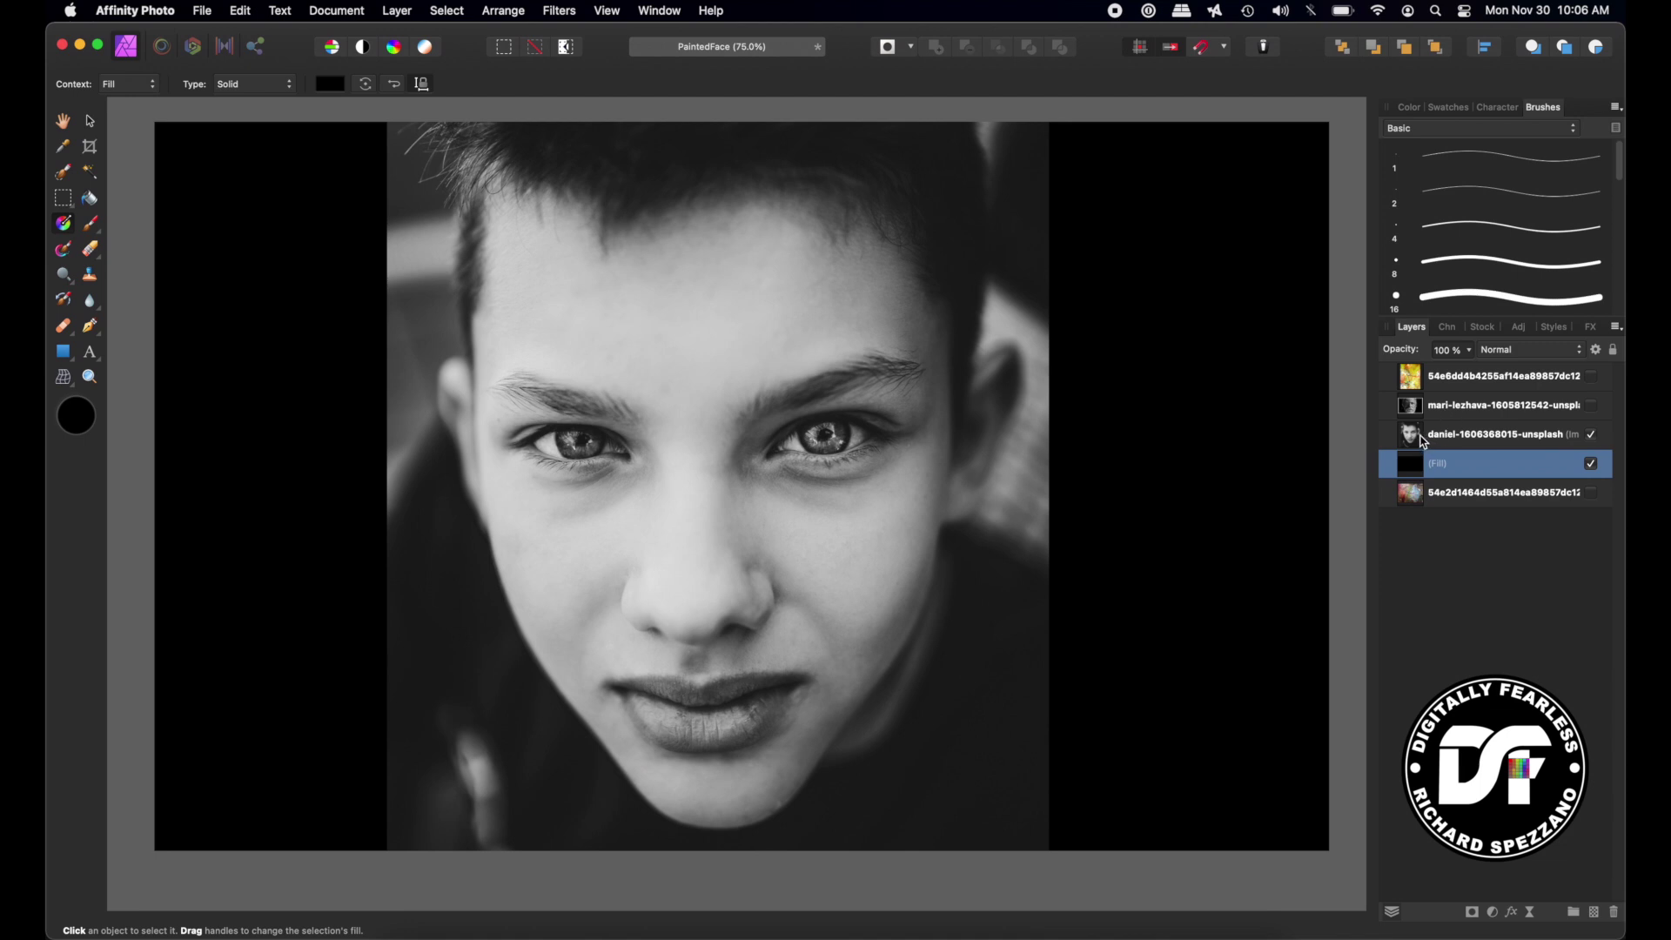
# - Scale the boy portrait down slightly to about 1933.9 × 2578.9 px
pyautogui.click(1422, 439)
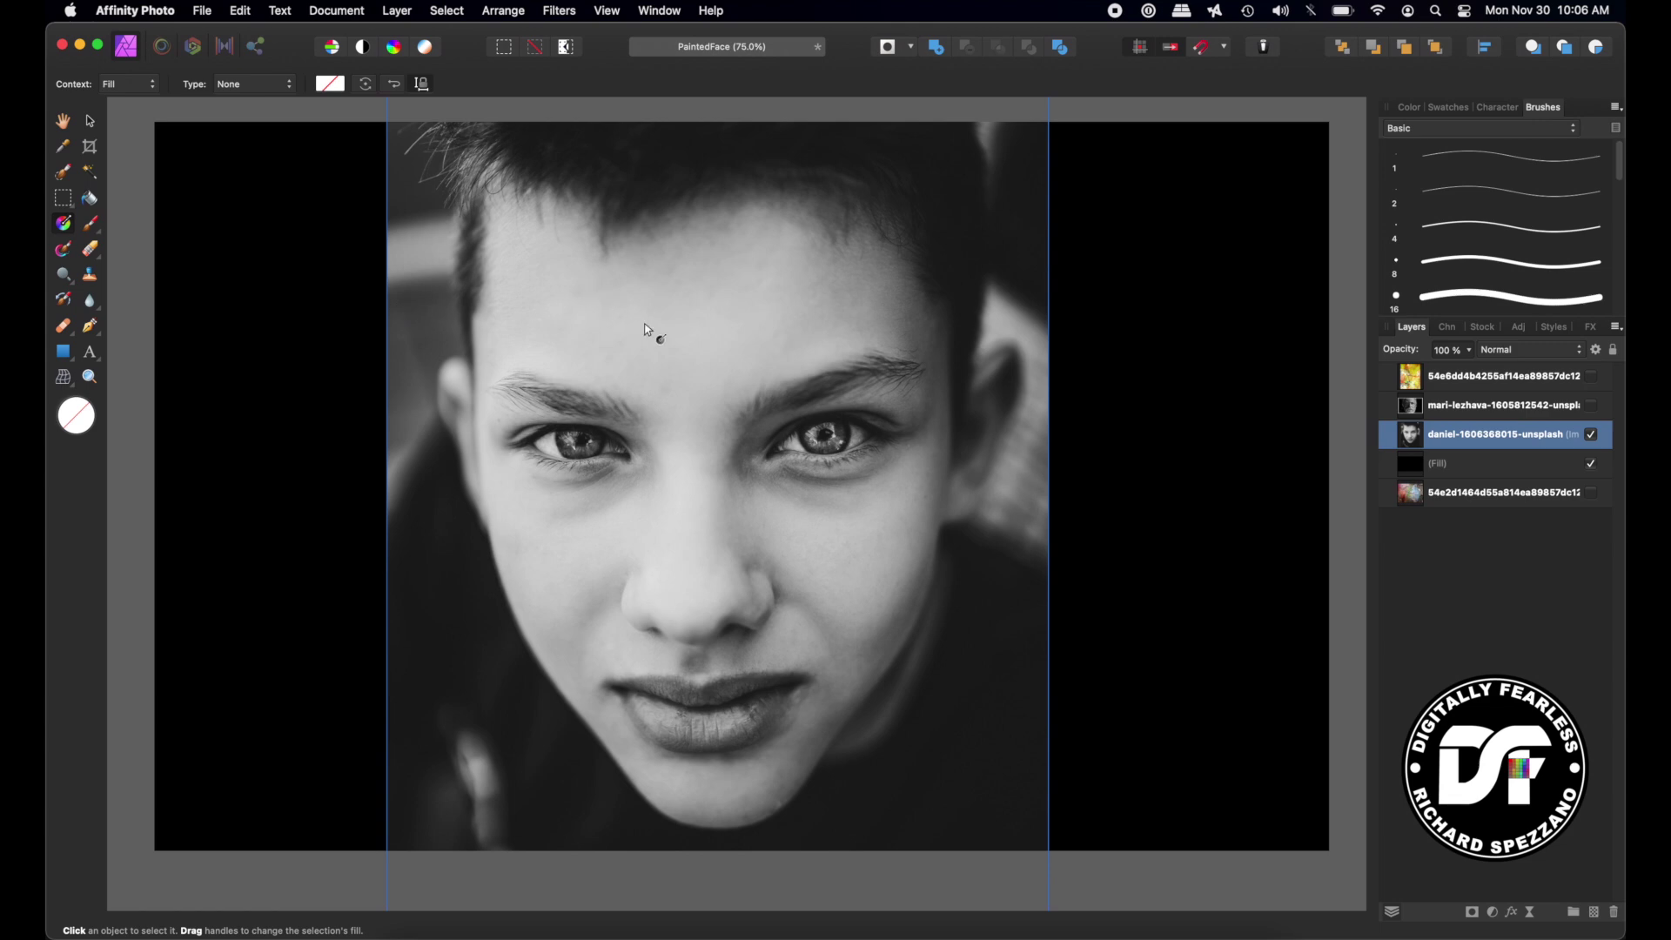
pyautogui.press('super+minus')
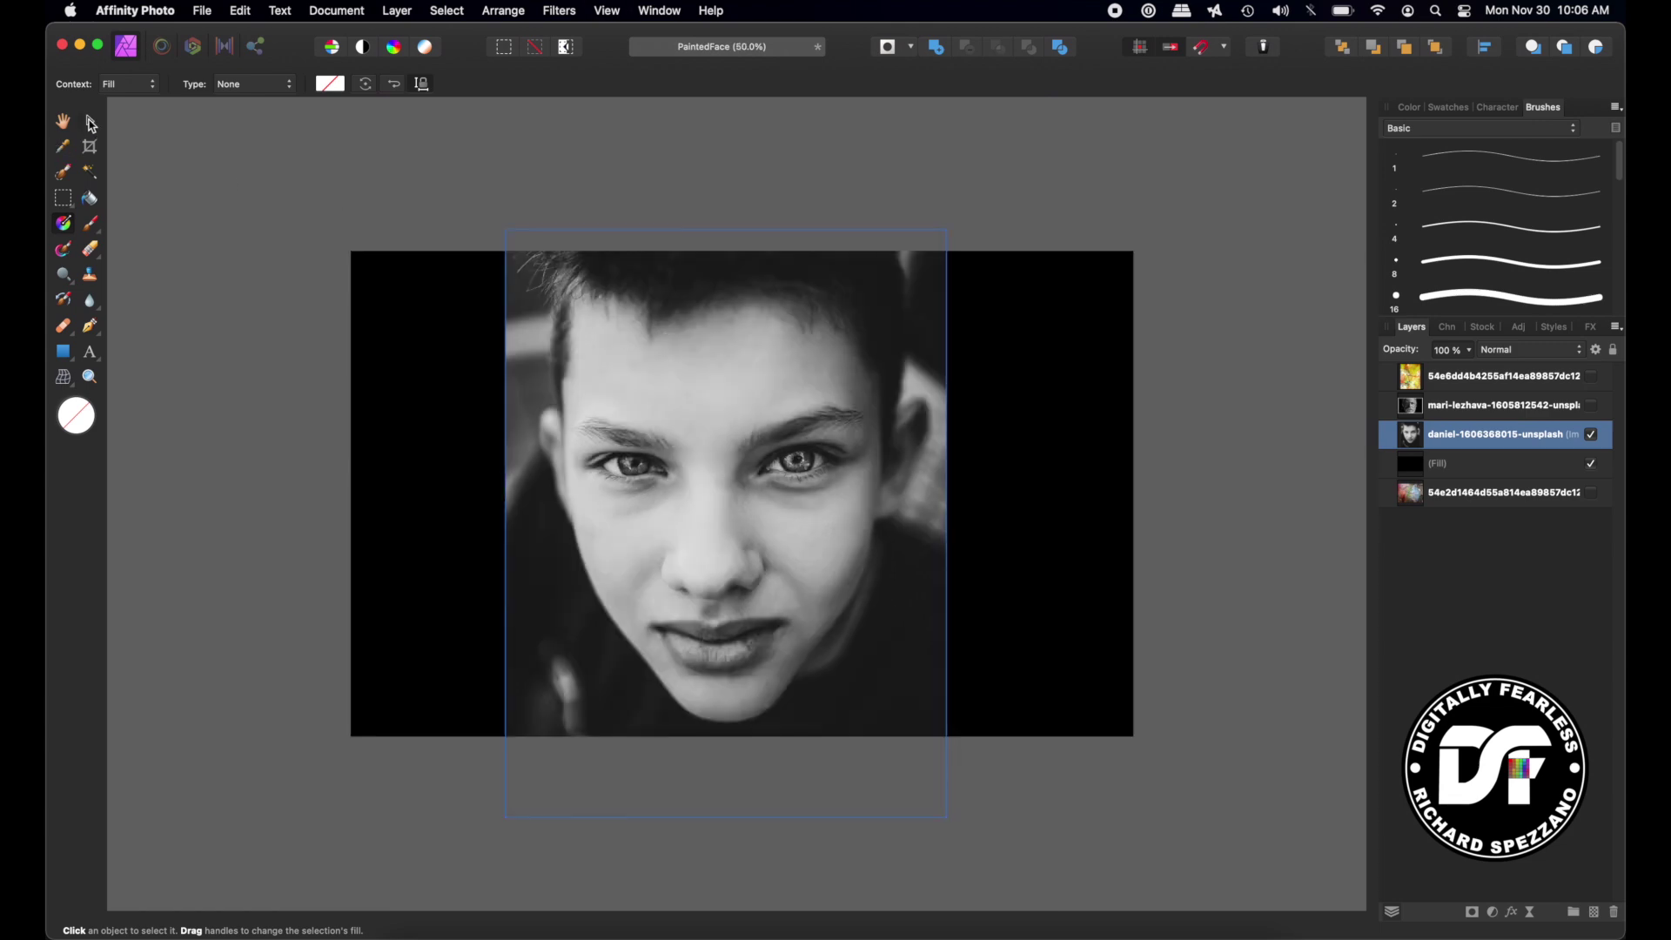
pyautogui.click(91, 122)
pyautogui.moveTo(946, 232); pyautogui.dragTo(940, 255)
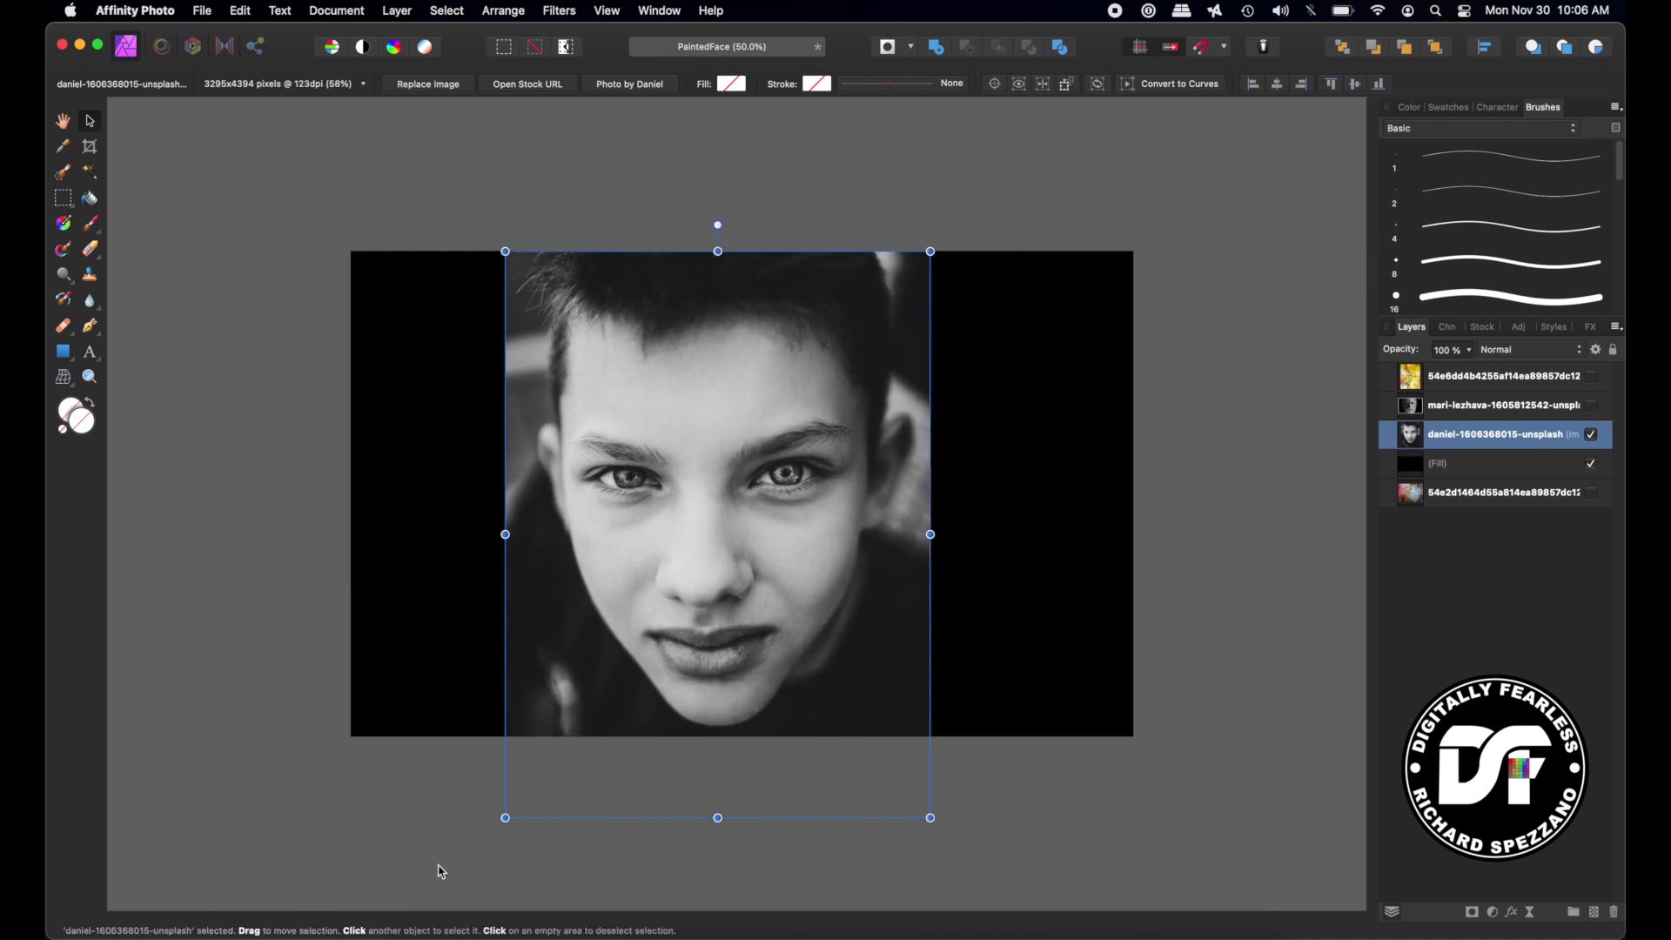
pyautogui.moveTo(505, 817)
pyautogui.mouseDown()
pyautogui.moveTo(513, 805)
pyautogui.moveTo(502, 813)
pyautogui.mouseUp()
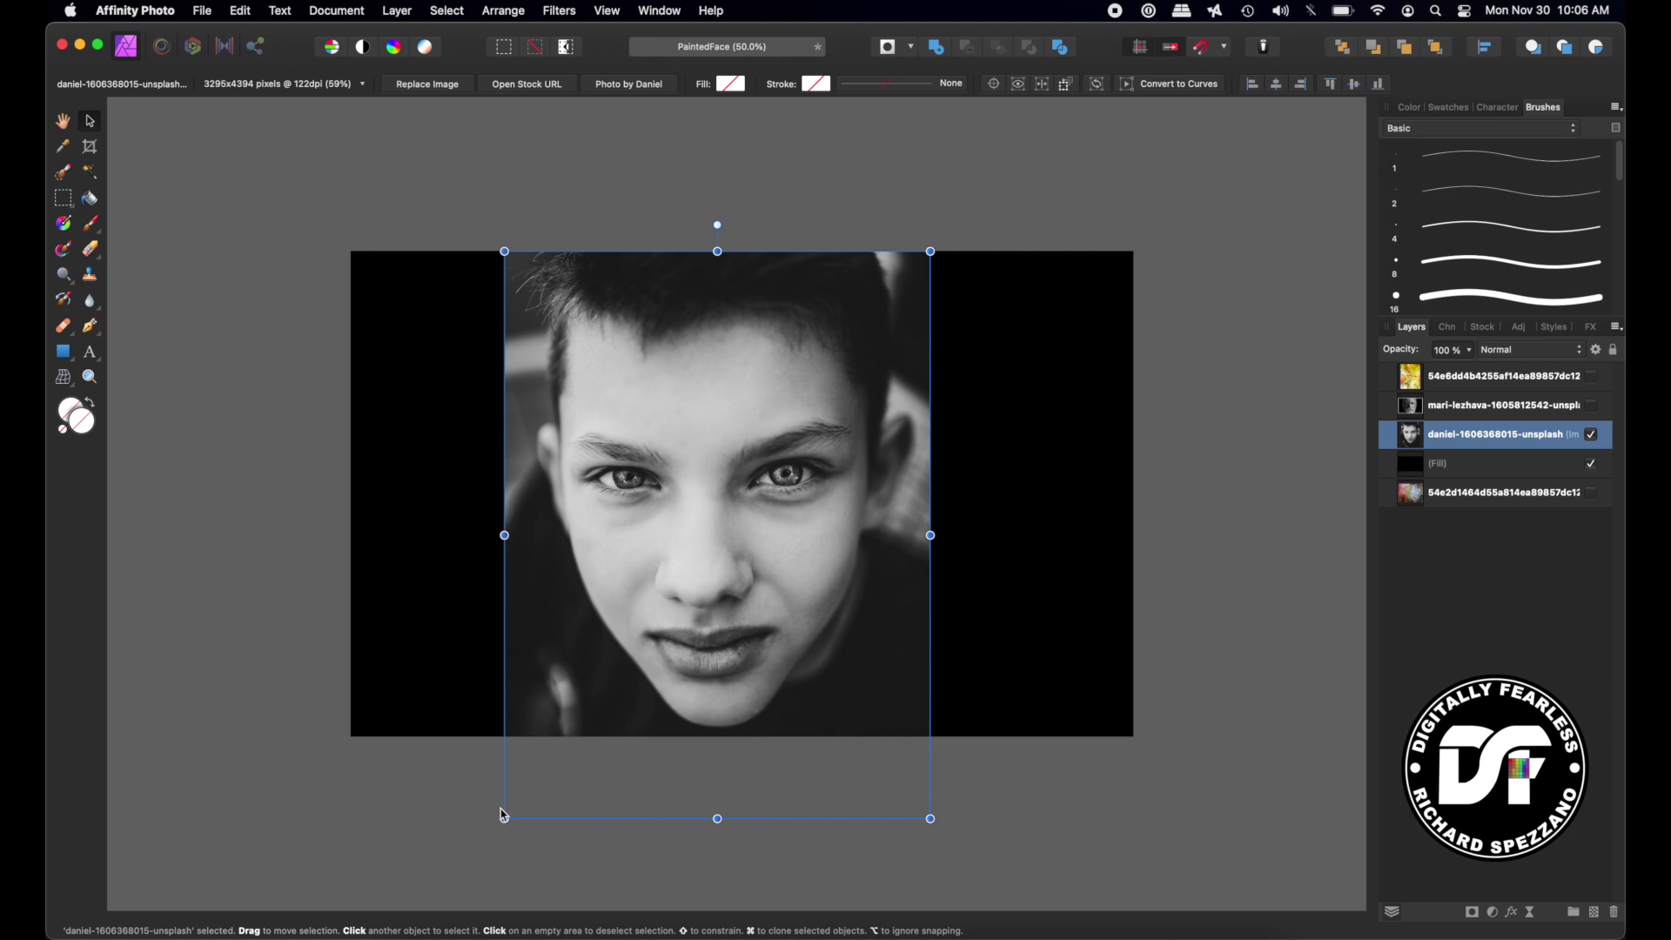
pyautogui.click(219, 181)
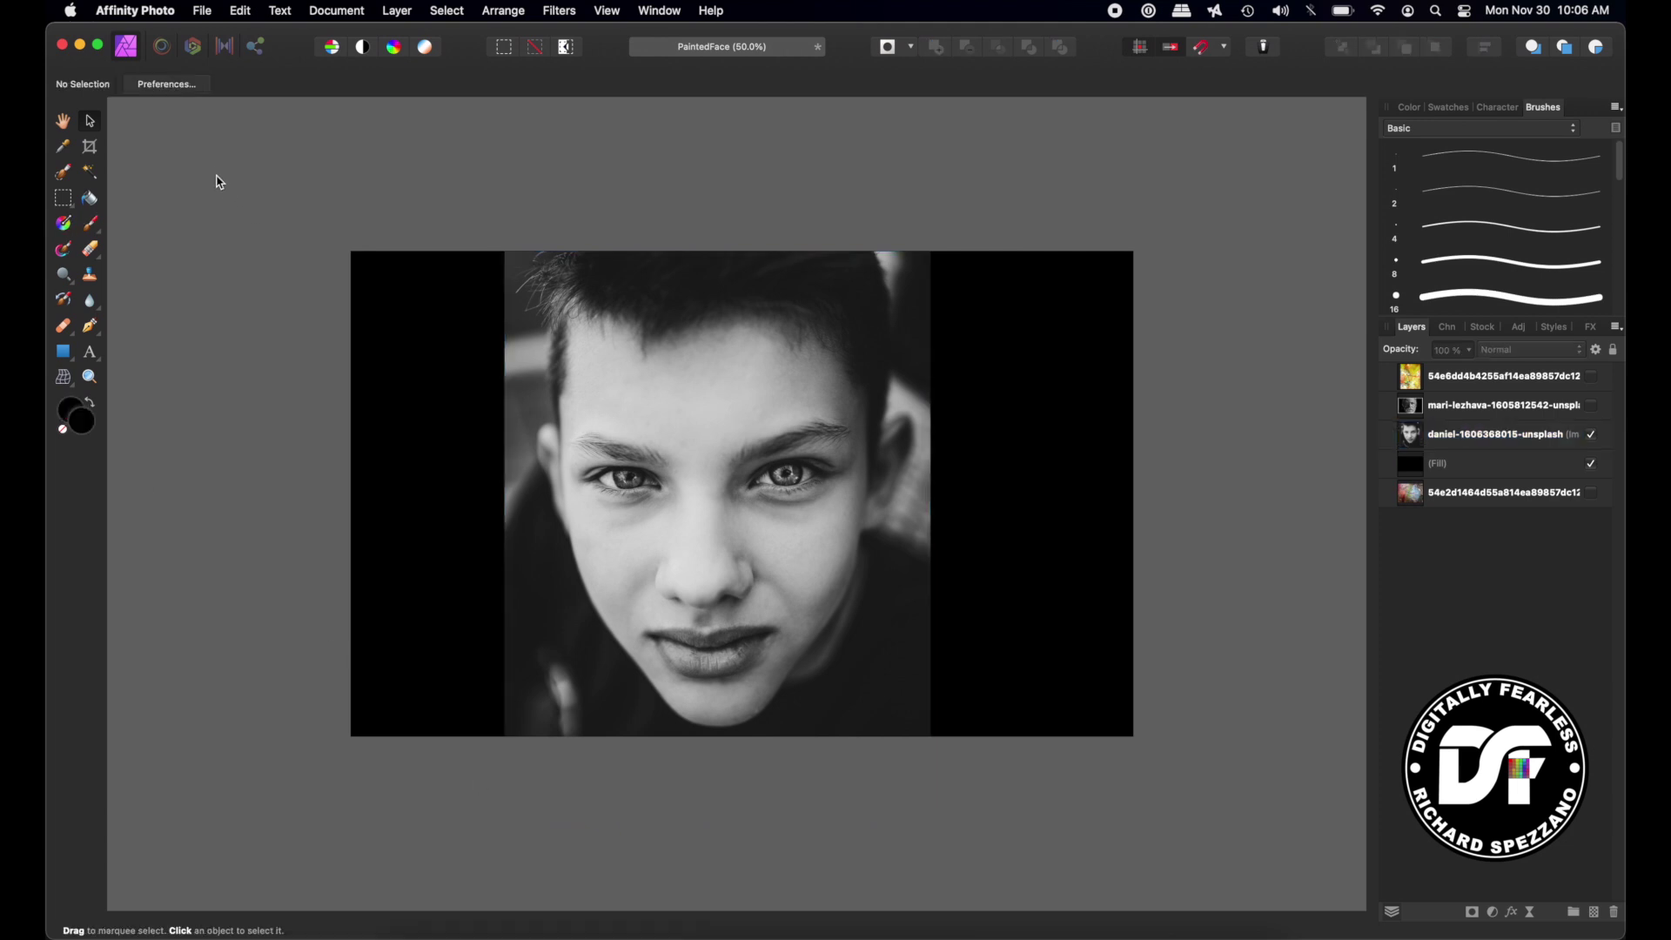
pyautogui.press('super+equal')
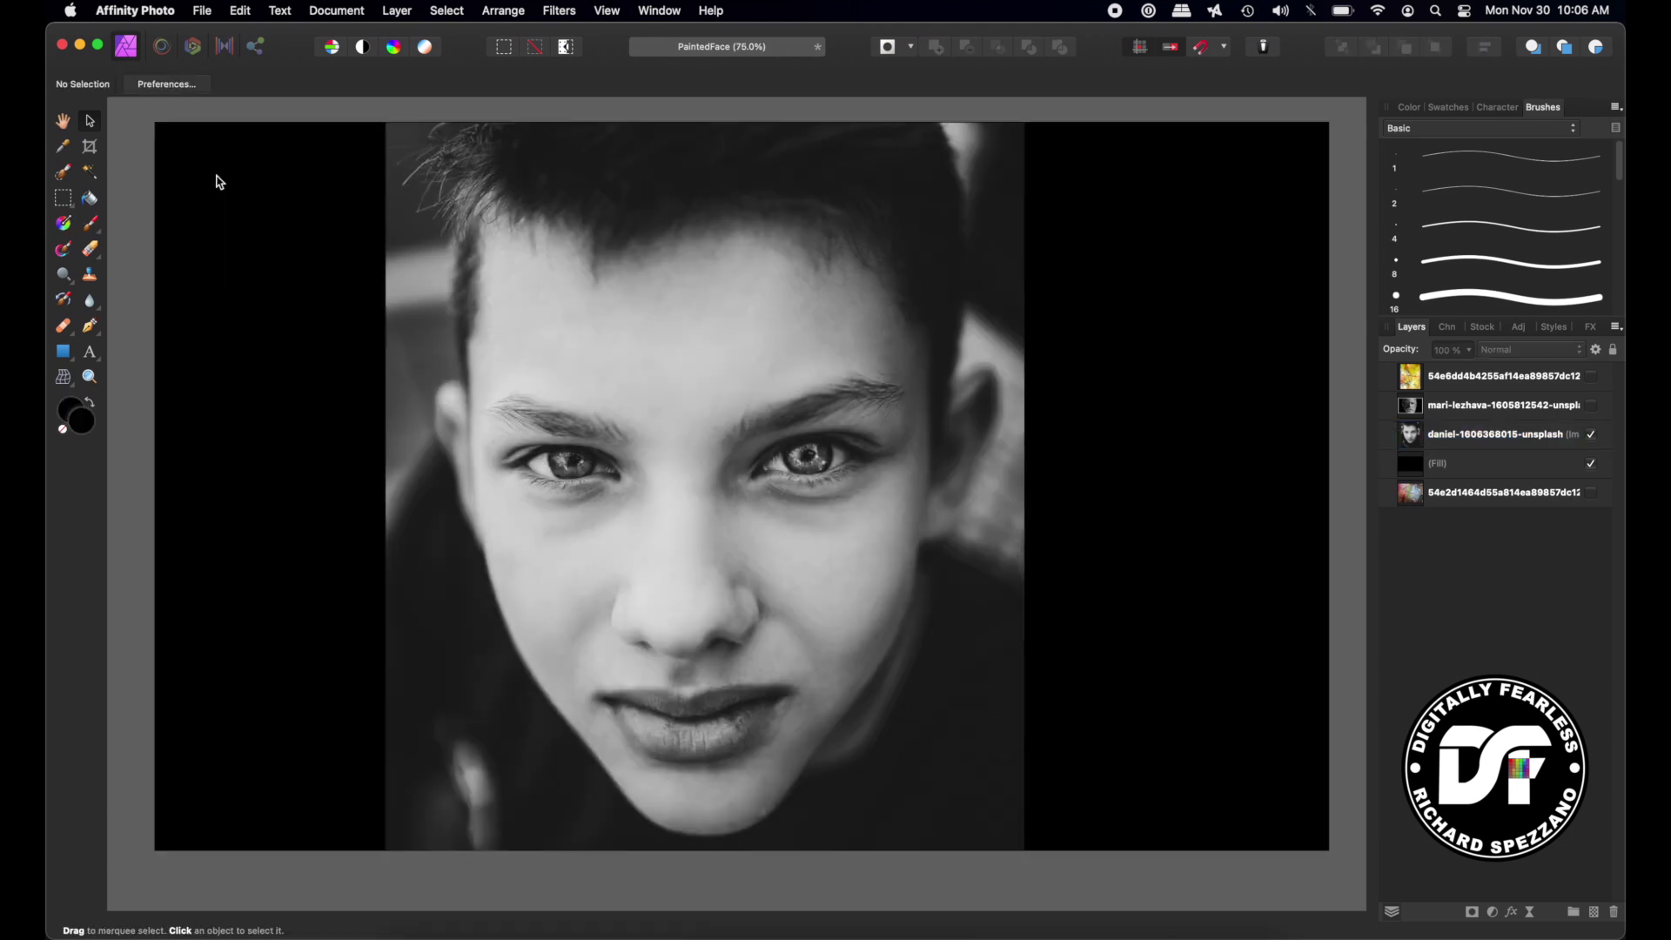
# - Paint black over the grey strips along the left side of the boy's face
pyautogui.click(90, 222)
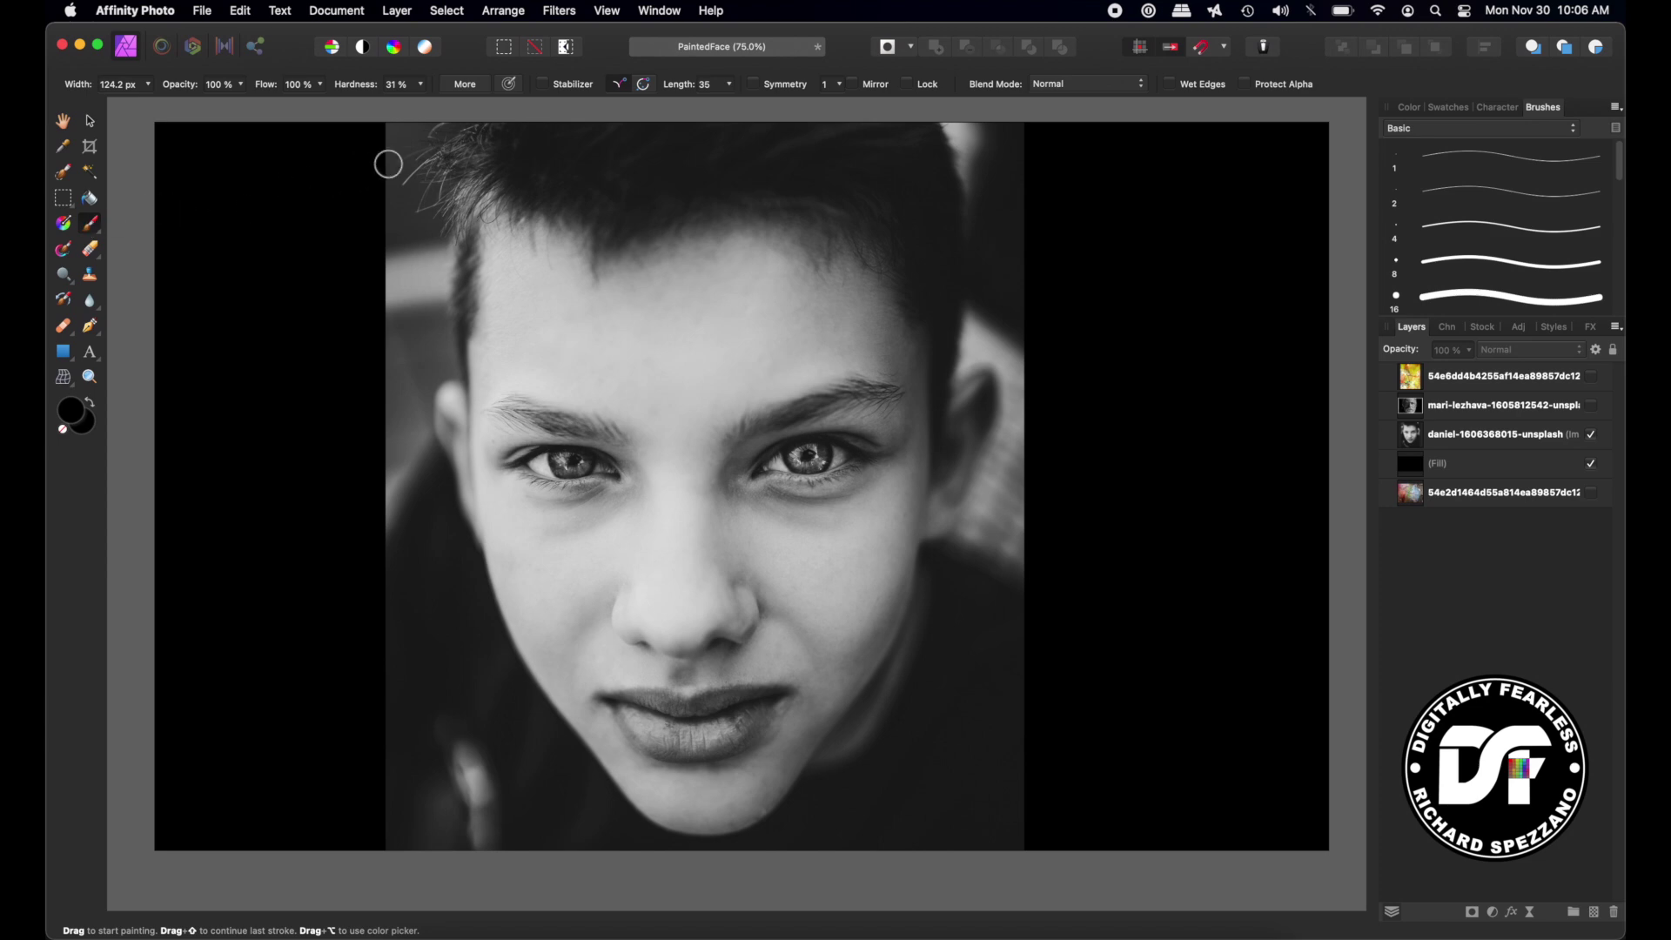
pyautogui.moveTo(388, 163)
pyautogui.mouseDown()
pyautogui.moveTo(401, 248)
pyautogui.moveTo(401, 138)
pyautogui.moveTo(421, 131)
pyautogui.moveTo(409, 170)
pyautogui.moveTo(436, 264)
pyautogui.moveTo(407, 270)
pyautogui.moveTo(383, 446)
pyautogui.moveTo(431, 307)
pyautogui.moveTo(432, 240)
pyautogui.moveTo(395, 125)
pyautogui.moveTo(380, 436)
pyautogui.moveTo(432, 361)
pyautogui.mouseUp()
pyautogui.press(']')
pyautogui.press(']')
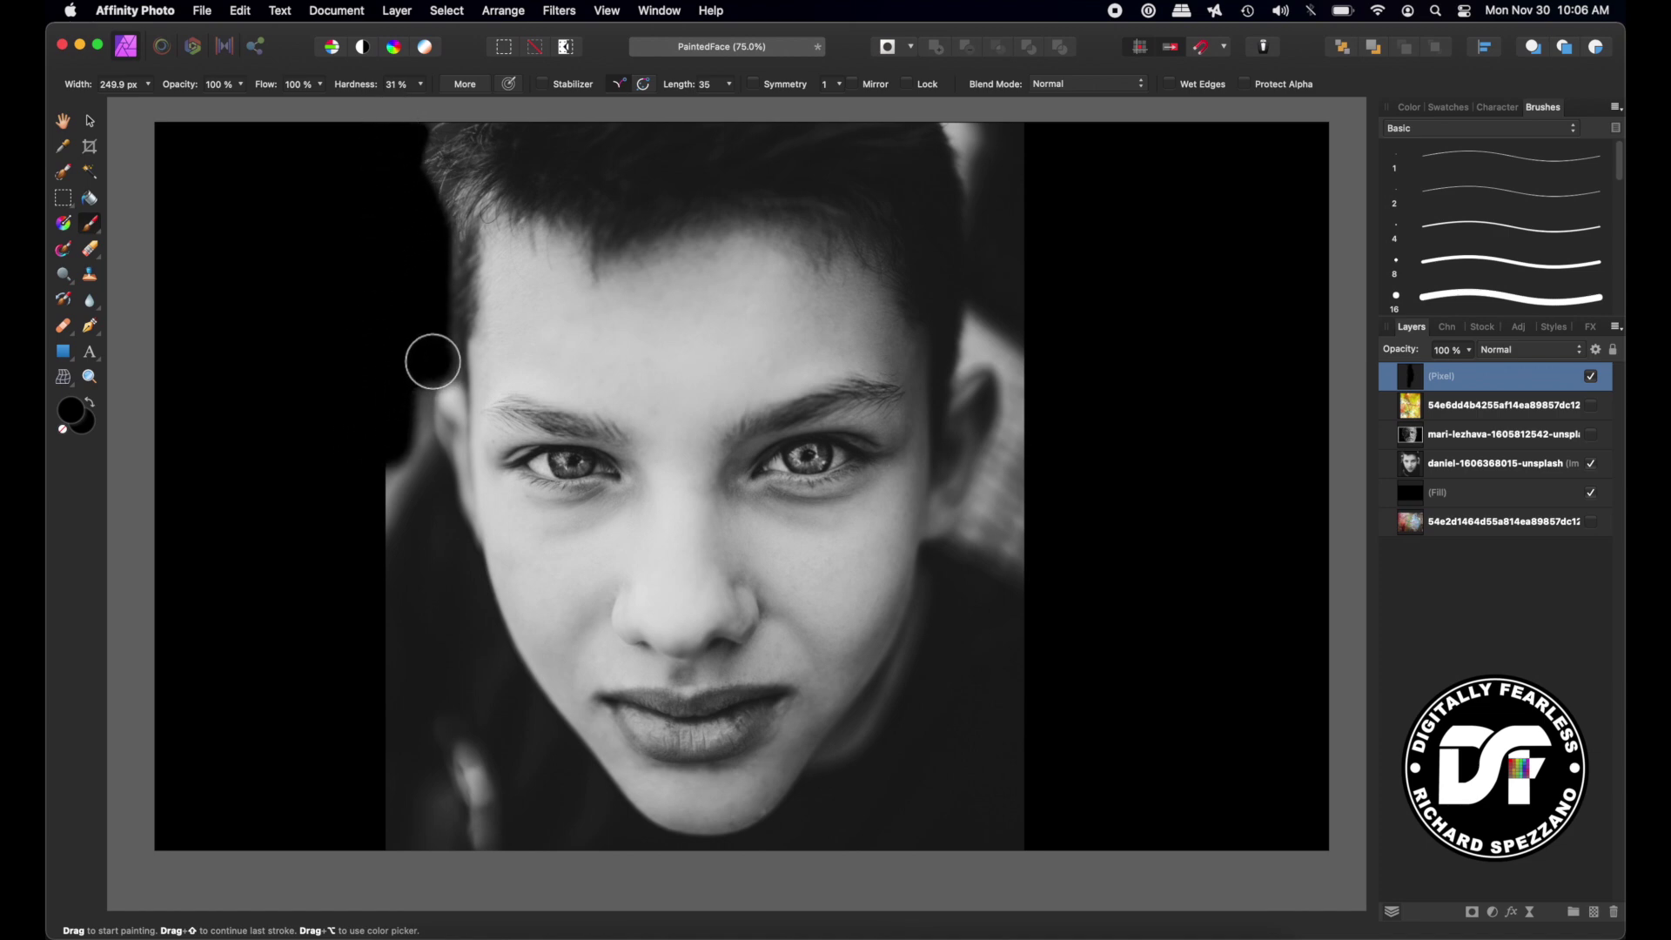
pyautogui.press('[')
pyautogui.press('[')
pyautogui.press('[')
pyautogui.press('[')
pyautogui.moveTo(417, 383)
pyautogui.mouseDown()
pyautogui.moveTo(389, 549)
pyautogui.moveTo(402, 463)
pyautogui.moveTo(409, 820)
pyautogui.moveTo(433, 737)
pyautogui.moveTo(409, 675)
pyautogui.mouseUp()
pyautogui.press(']')
pyautogui.press(']')
pyautogui.press(']')
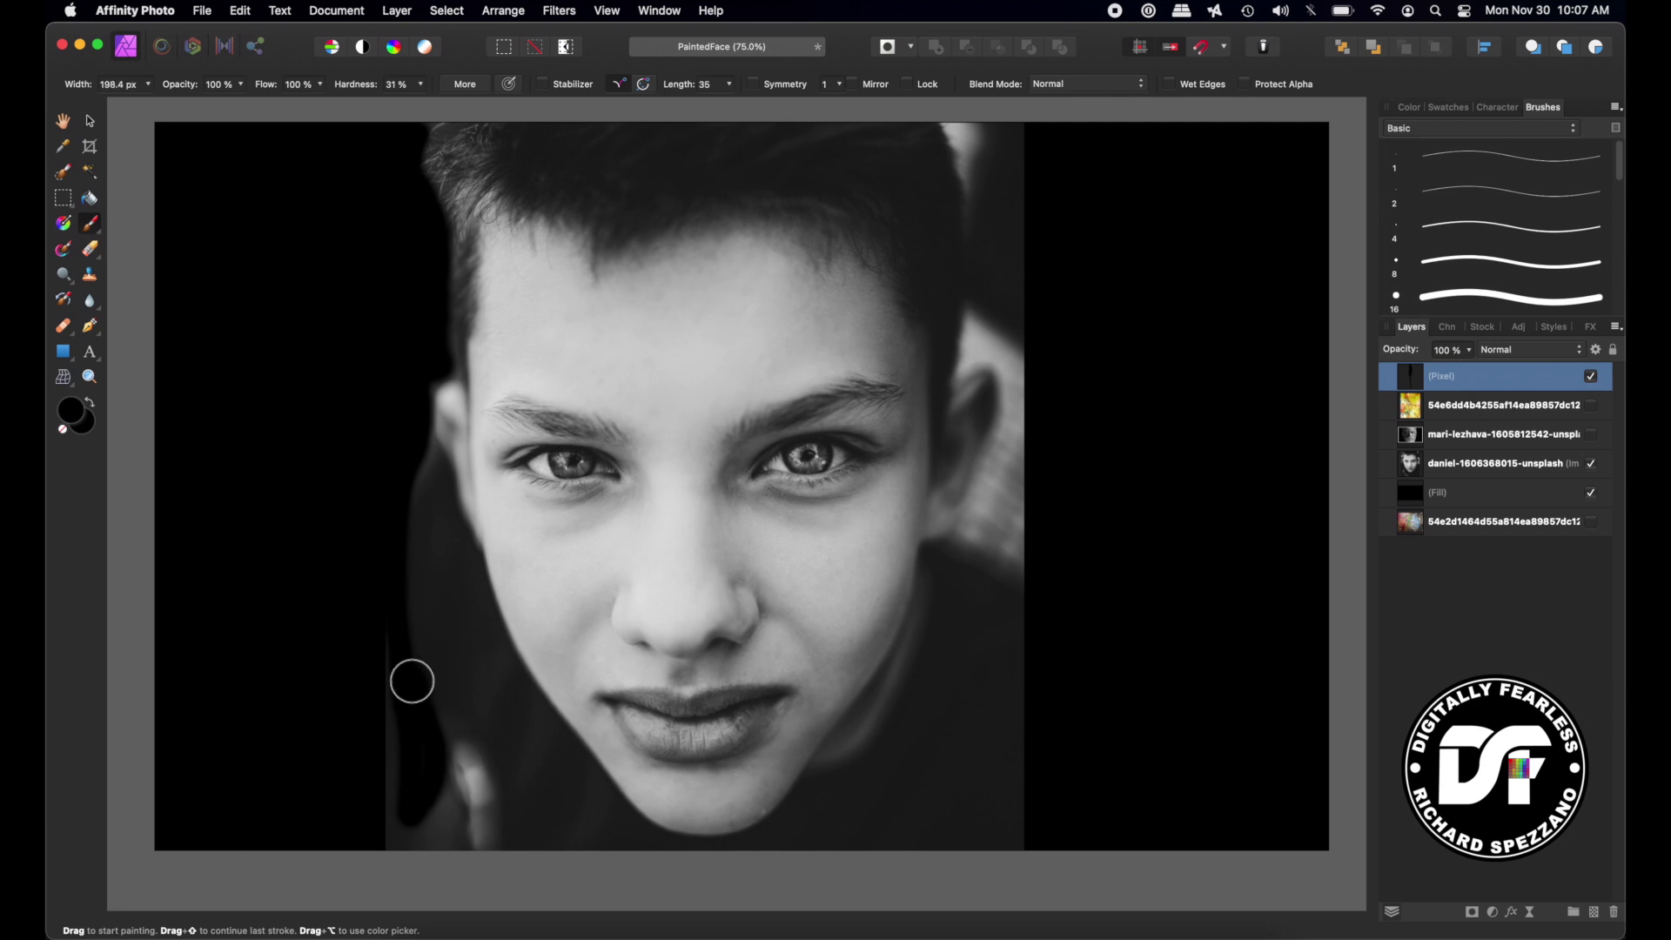
pyautogui.press(']')
pyautogui.press(']')
pyautogui.press(']')
pyautogui.moveTo(388, 496)
pyautogui.mouseDown()
pyautogui.moveTo(472, 672)
pyautogui.moveTo(503, 805)
pyautogui.moveTo(360, 833)
pyautogui.moveTo(499, 836)
pyautogui.moveTo(373, 685)
pyautogui.moveTo(374, 493)
pyautogui.moveTo(477, 637)
pyautogui.moveTo(506, 726)
pyautogui.moveTo(408, 622)
pyautogui.mouseUp()
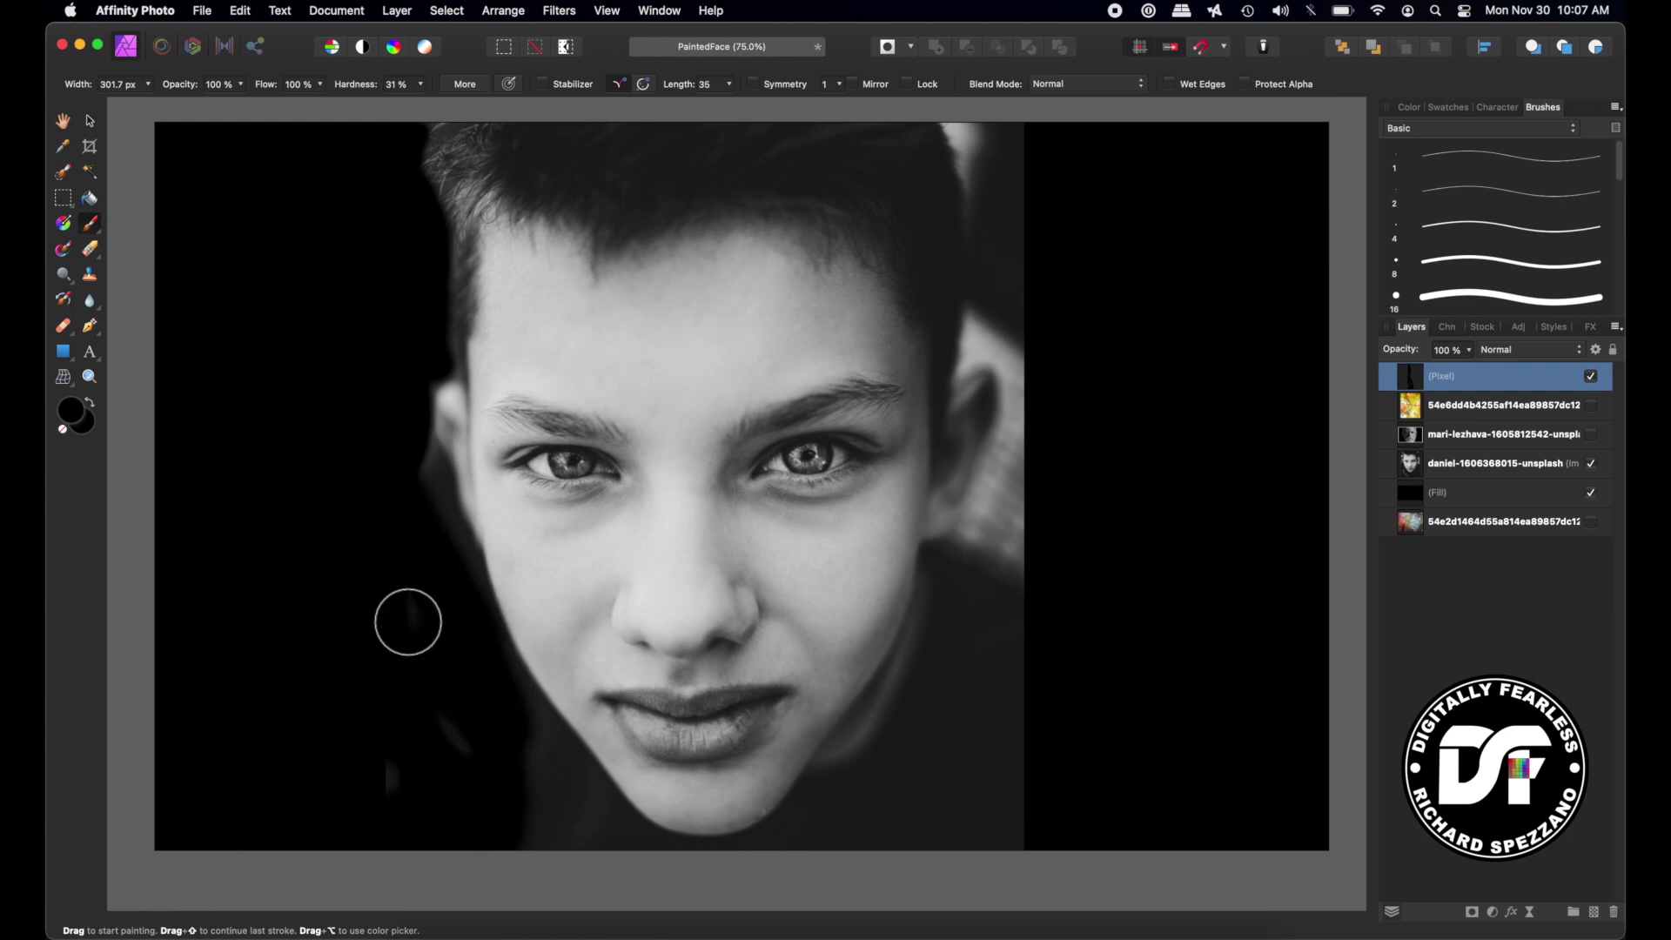
# - Blacken the grey shoulder, ear and hair edge, then show the colour texture above the paint layer
pyautogui.click(935, 814)
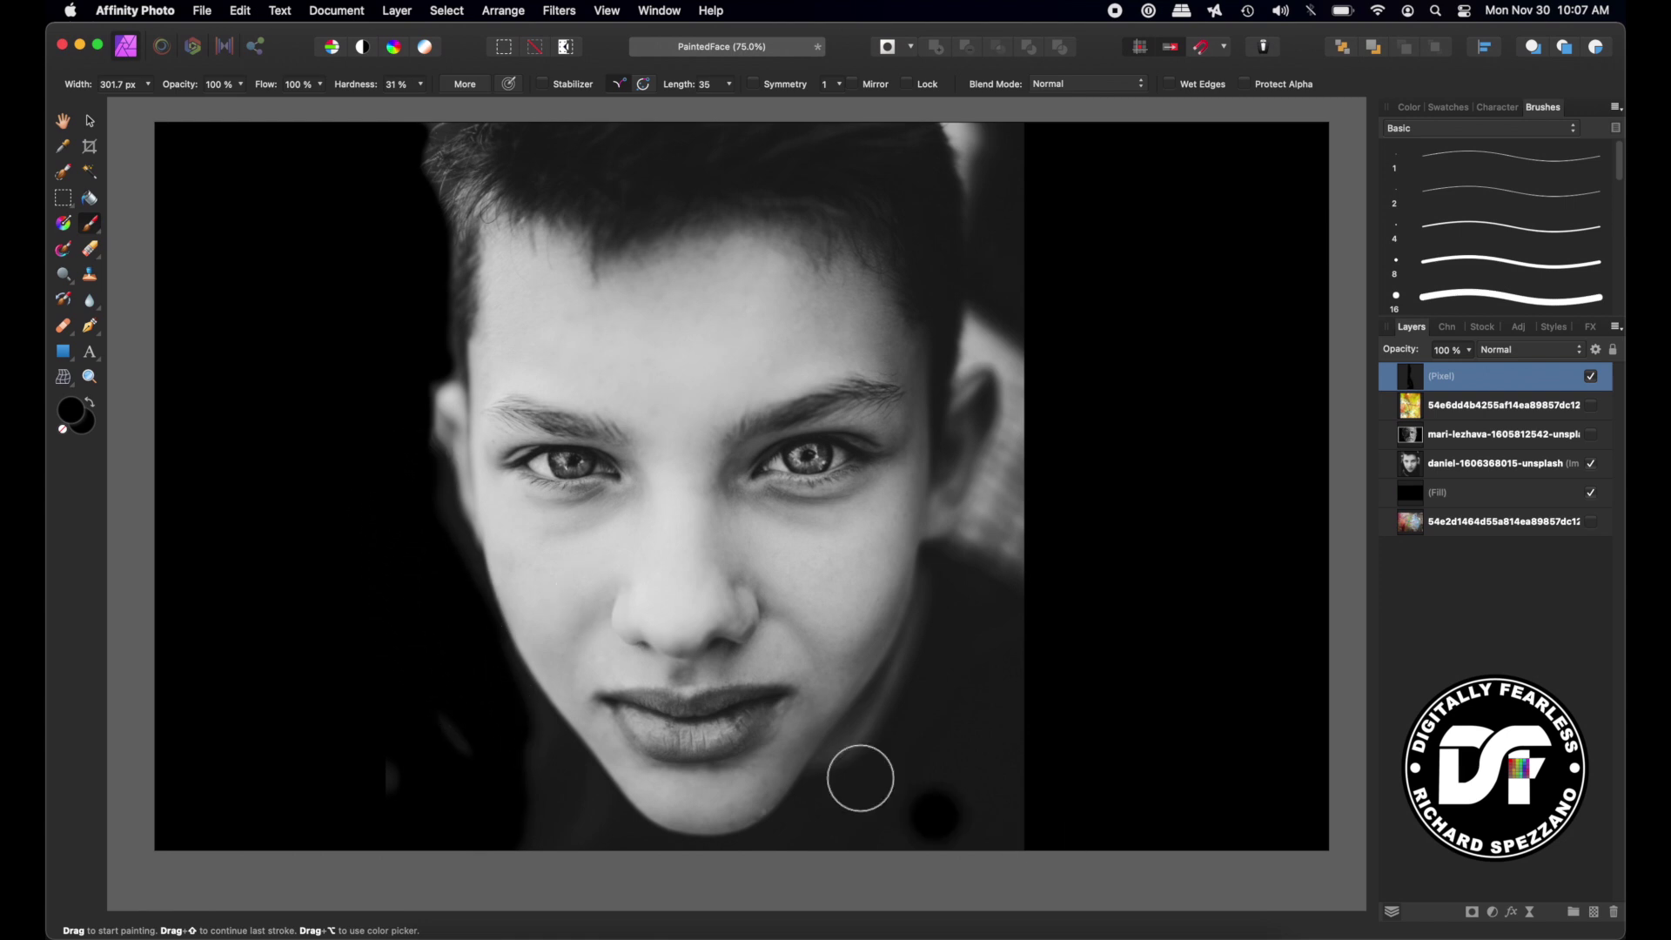
pyautogui.moveTo(1018, 556)
pyautogui.mouseDown()
pyautogui.moveTo(883, 753)
pyautogui.moveTo(806, 824)
pyautogui.moveTo(969, 606)
pyautogui.moveTo(995, 771)
pyautogui.moveTo(985, 868)
pyautogui.moveTo(958, 742)
pyautogui.moveTo(920, 838)
pyautogui.moveTo(914, 770)
pyautogui.moveTo(868, 869)
pyautogui.moveTo(690, 896)
pyautogui.moveTo(522, 827)
pyautogui.moveTo(514, 797)
pyautogui.moveTo(668, 878)
pyautogui.moveTo(534, 778)
pyautogui.moveTo(511, 738)
pyautogui.moveTo(560, 768)
pyautogui.moveTo(562, 797)
pyautogui.moveTo(903, 821)
pyautogui.moveTo(1074, 586)
pyautogui.moveTo(946, 623)
pyautogui.moveTo(951, 566)
pyautogui.moveTo(1002, 511)
pyautogui.moveTo(1030, 414)
pyautogui.mouseUp()
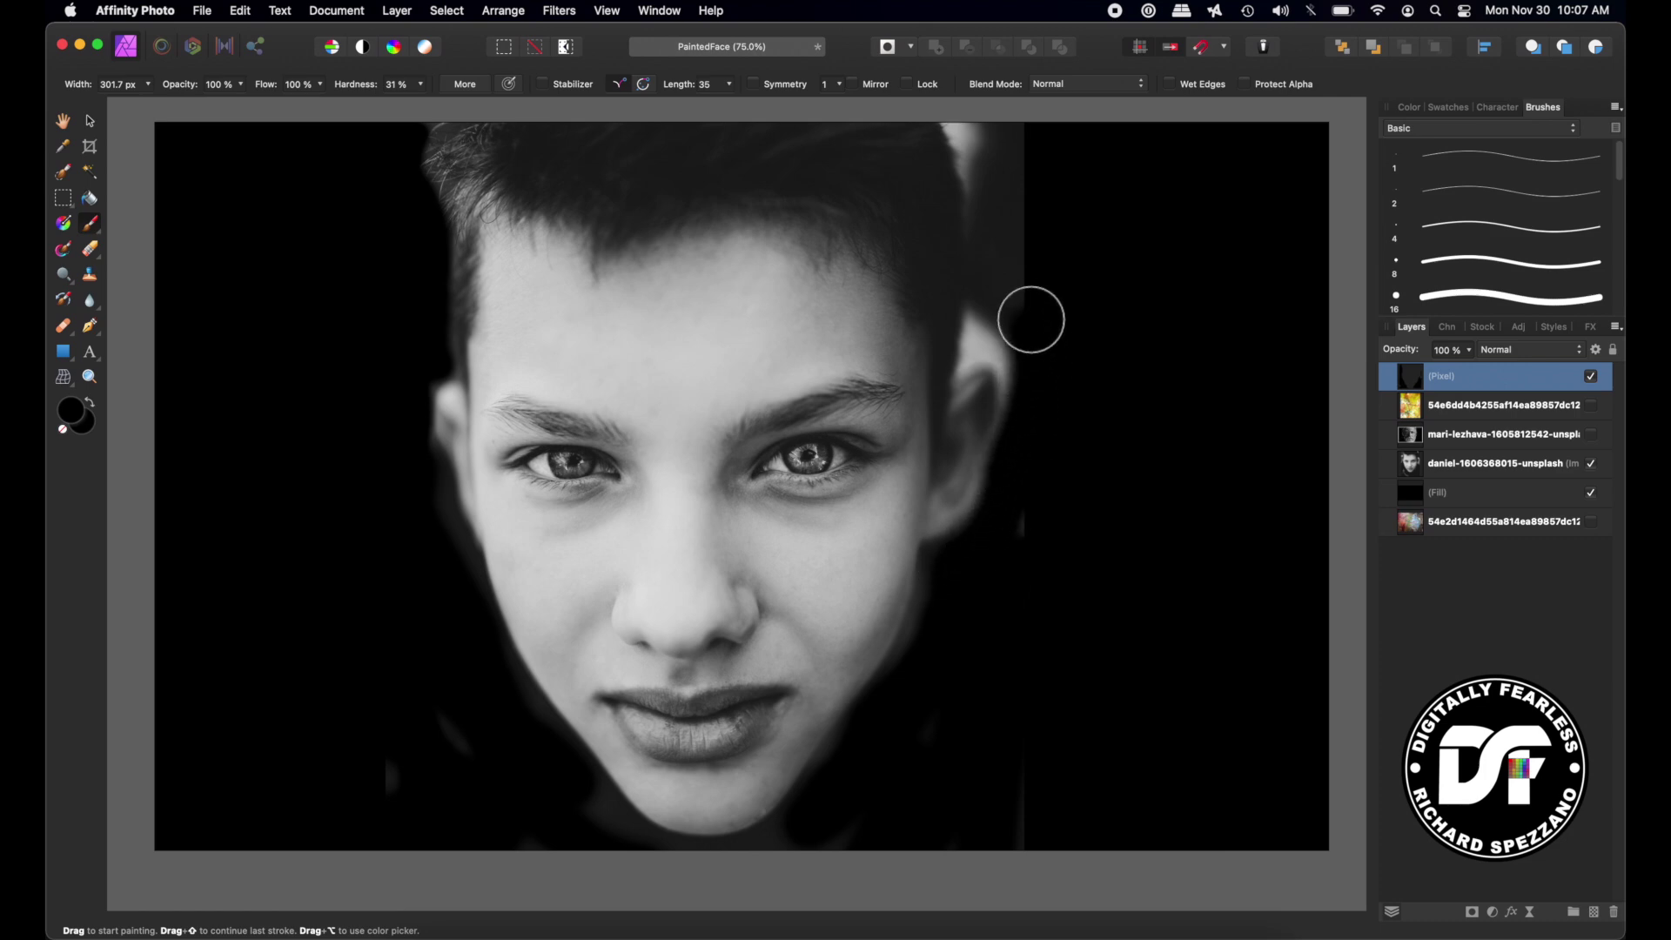
pyautogui.press('[')
pyautogui.press('[')
pyautogui.press('[')
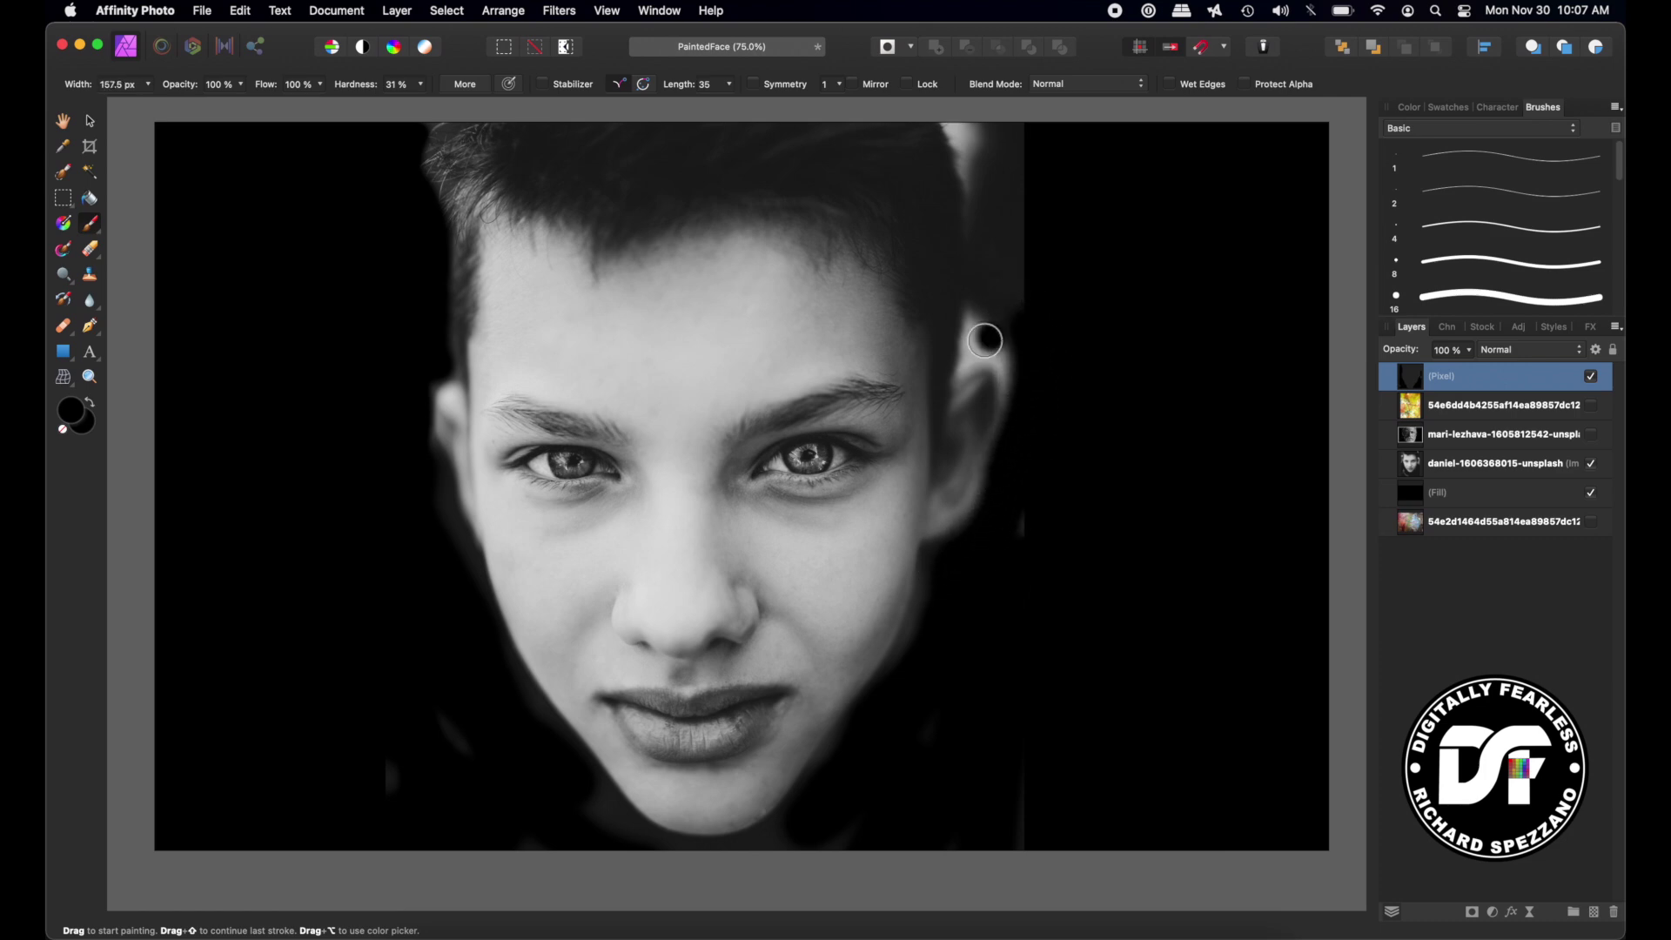
pyautogui.press('[')
pyautogui.press('[')
pyautogui.press(']')
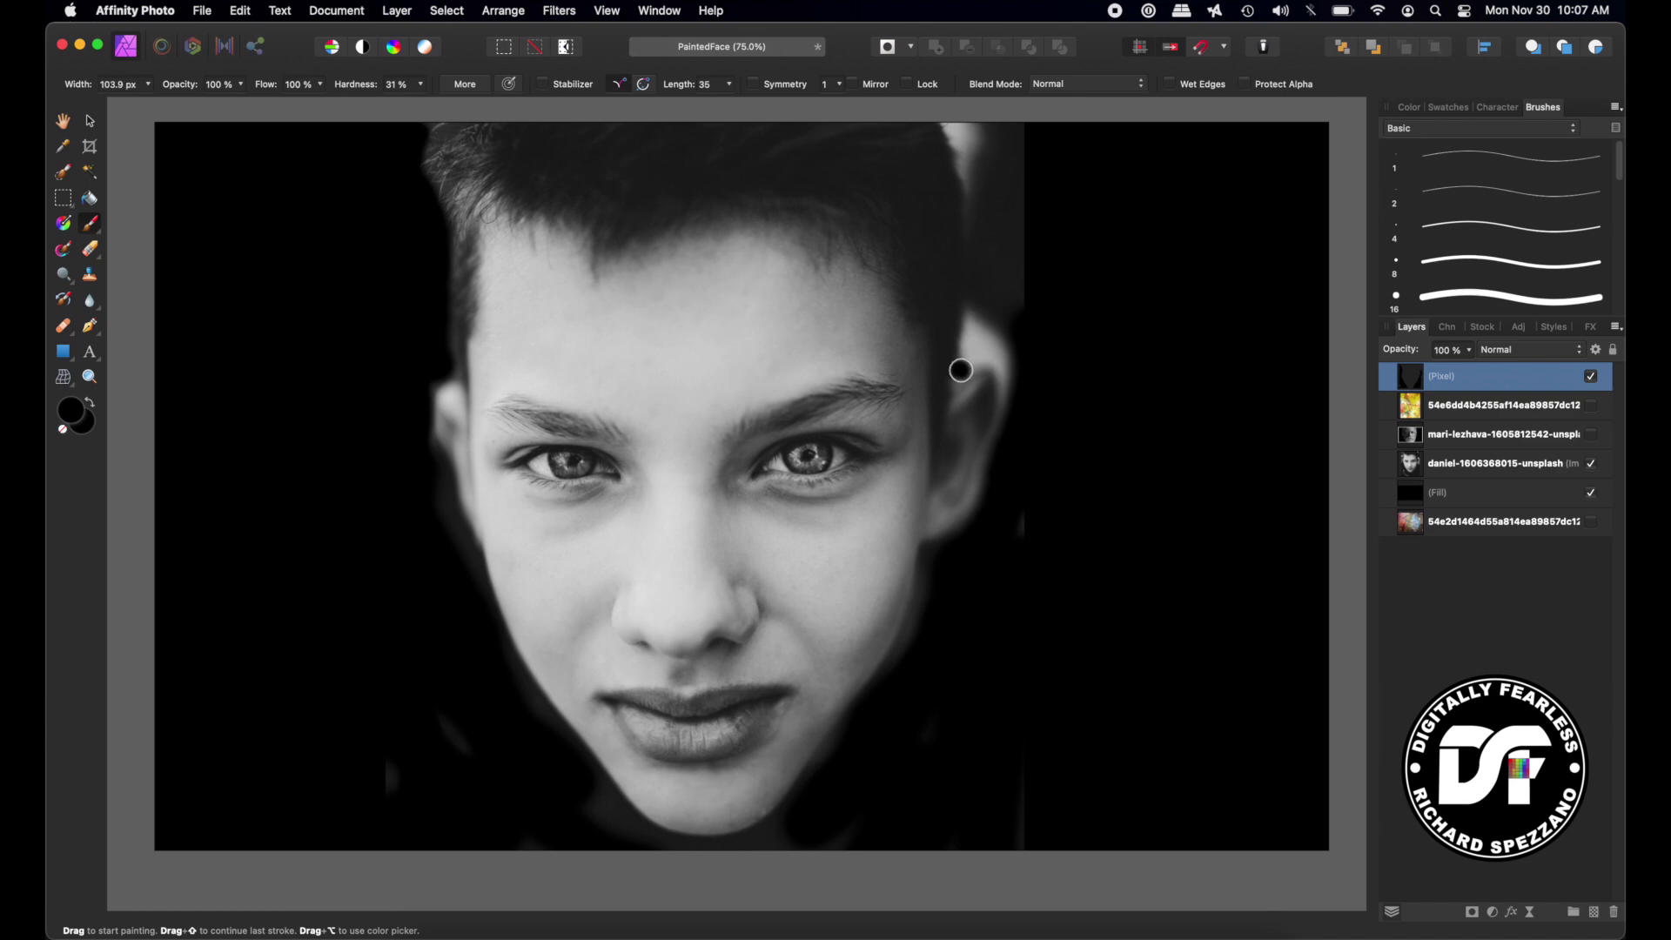
pyautogui.moveTo(961, 370); pyautogui.dragTo(971, 317)
pyautogui.press(']')
pyautogui.press(']')
pyautogui.press(']')
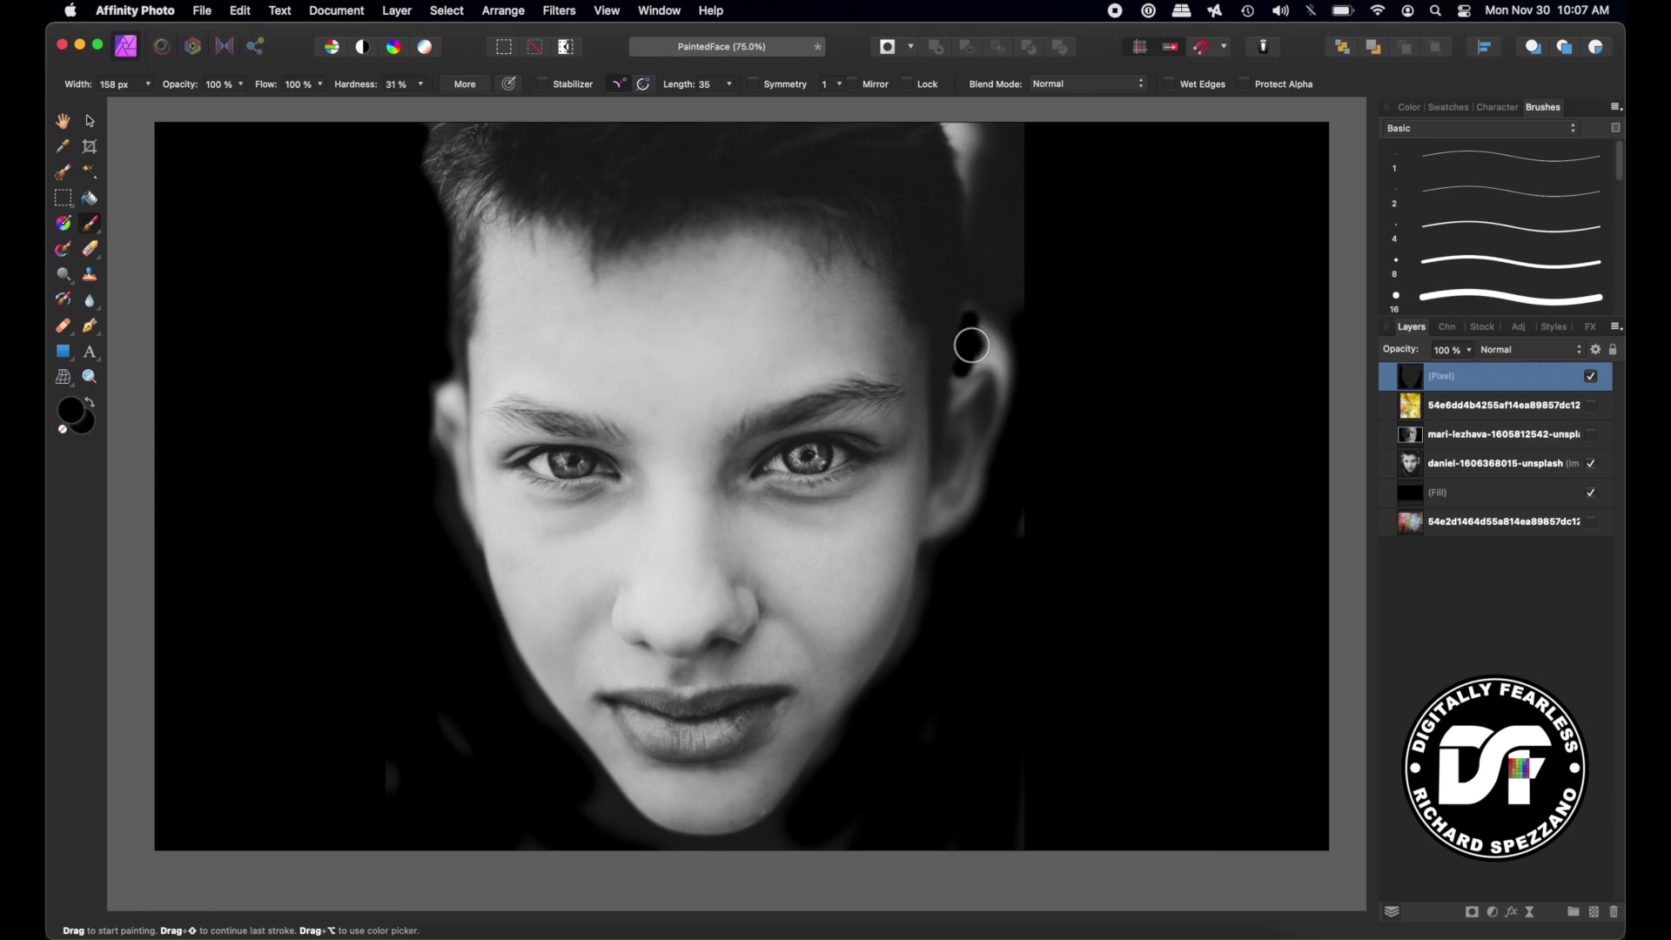
pyautogui.moveTo(968, 357)
pyautogui.mouseDown()
pyautogui.moveTo(1009, 393)
pyautogui.moveTo(978, 162)
pyautogui.moveTo(937, 120)
pyautogui.moveTo(961, 167)
pyautogui.moveTo(1019, 137)
pyautogui.moveTo(966, 142)
pyautogui.moveTo(1010, 213)
pyautogui.moveTo(1003, 254)
pyautogui.moveTo(940, 159)
pyautogui.moveTo(1017, 300)
pyautogui.mouseUp()
pyautogui.press(']')
pyautogui.press(']')
pyautogui.press(']')
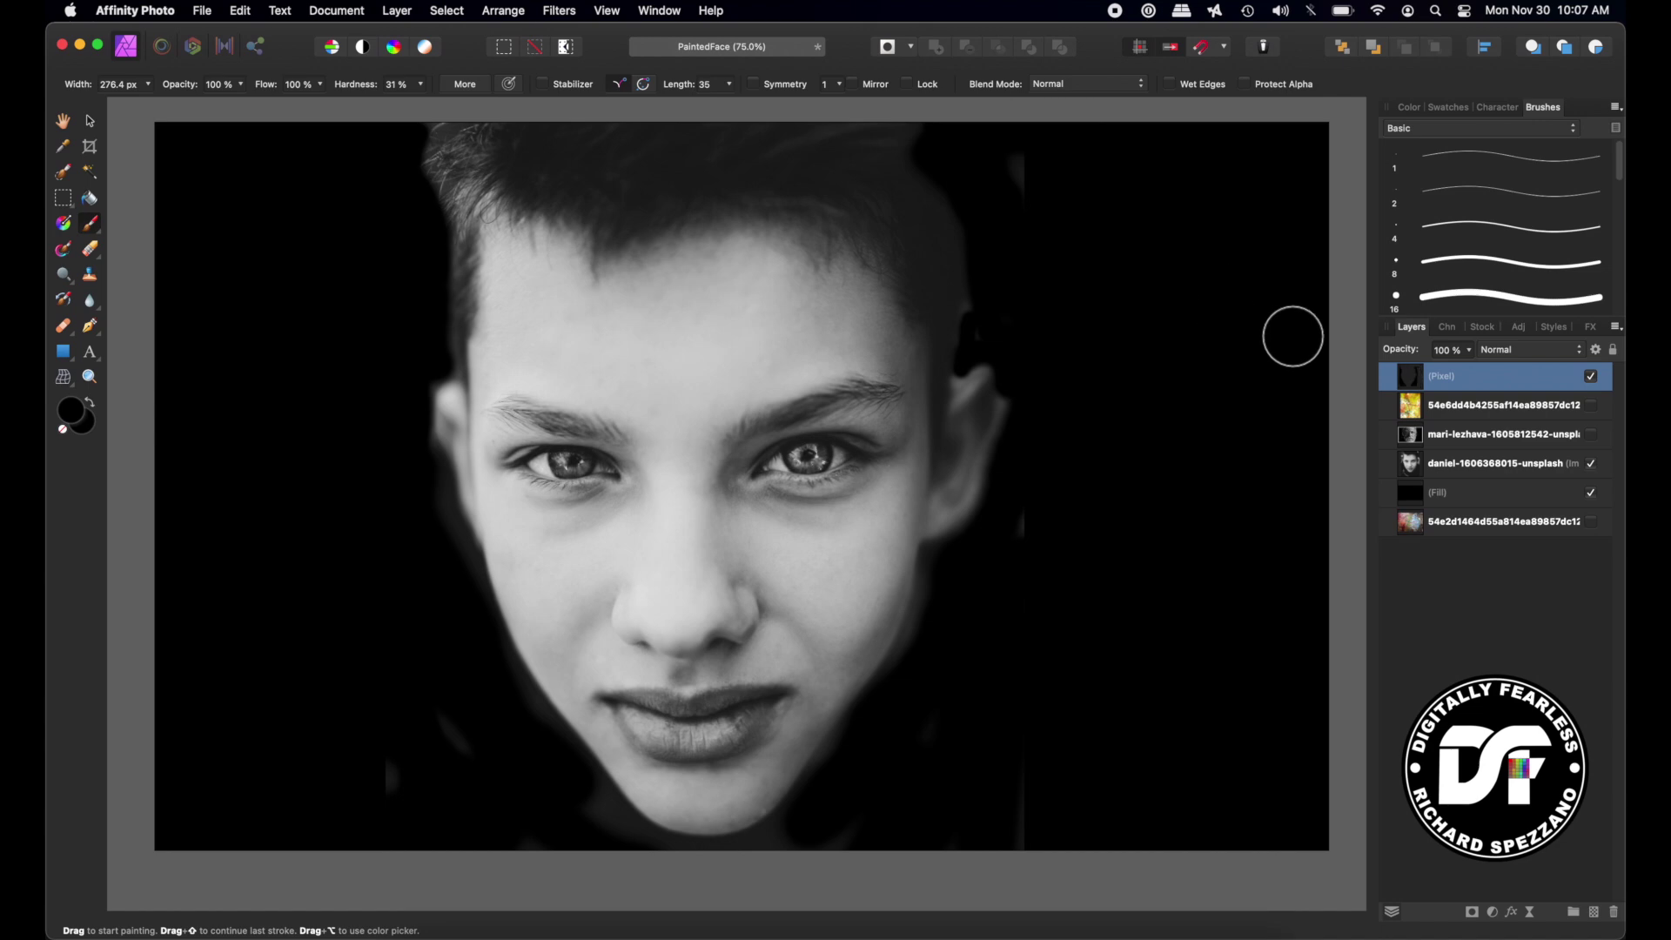
pyautogui.click(1591, 405)
pyautogui.moveTo(1416, 407); pyautogui.dragTo(1411, 374)
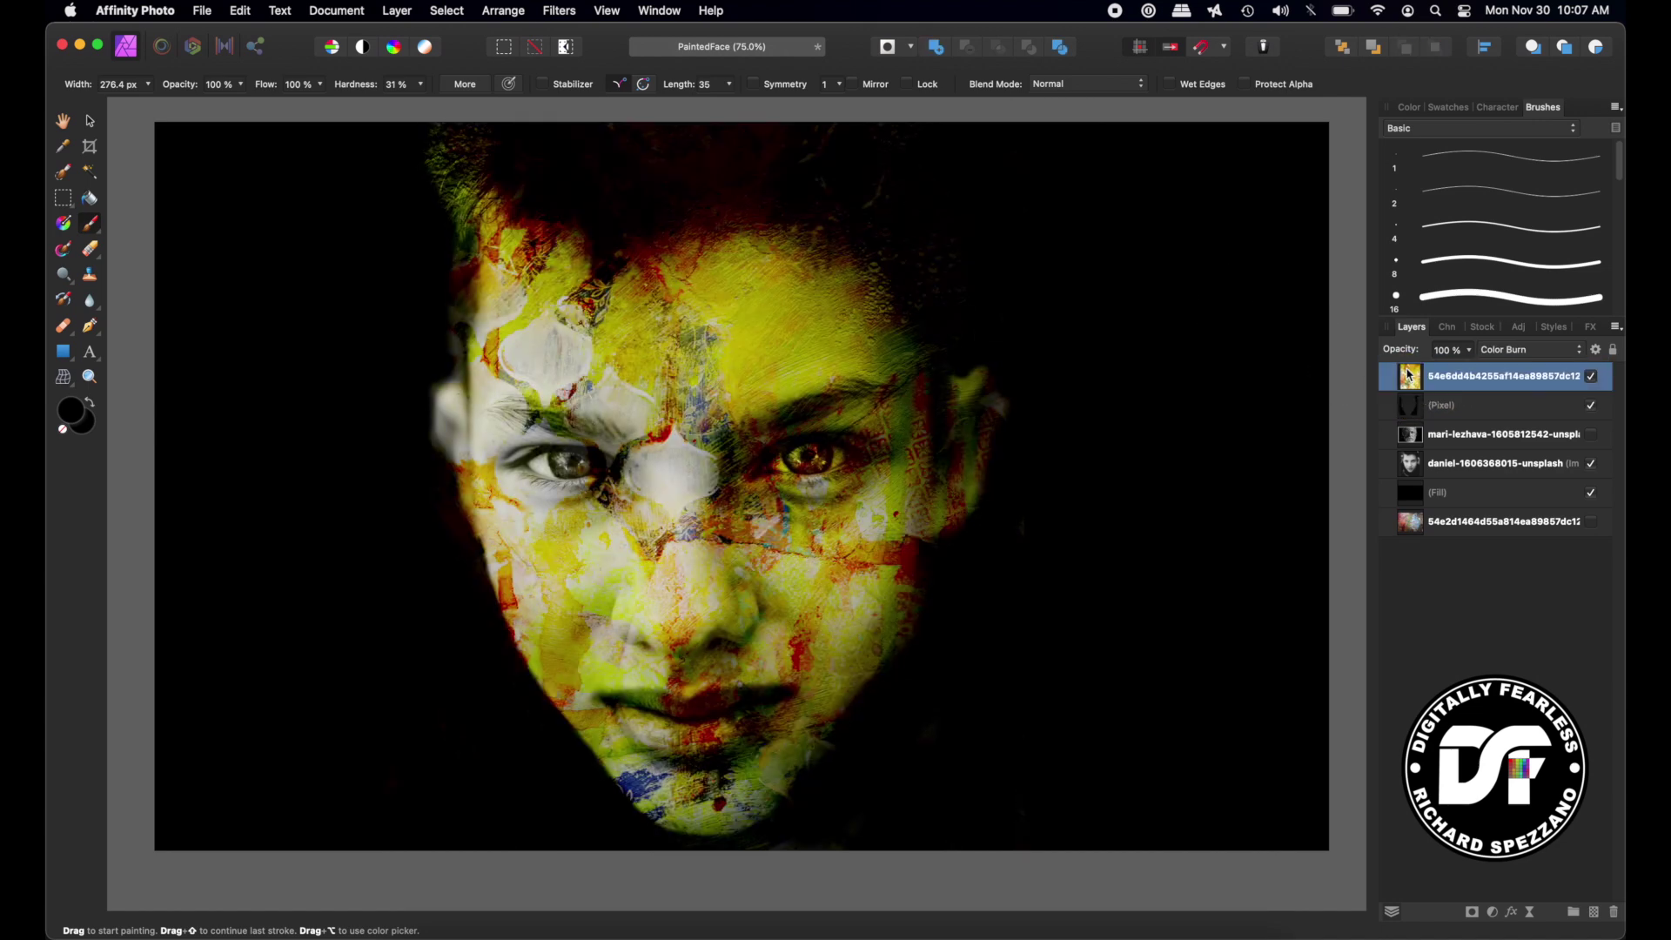
# - Compare the image with and without the black paint layer, leaving it visible
pyautogui.click(1427, 407)
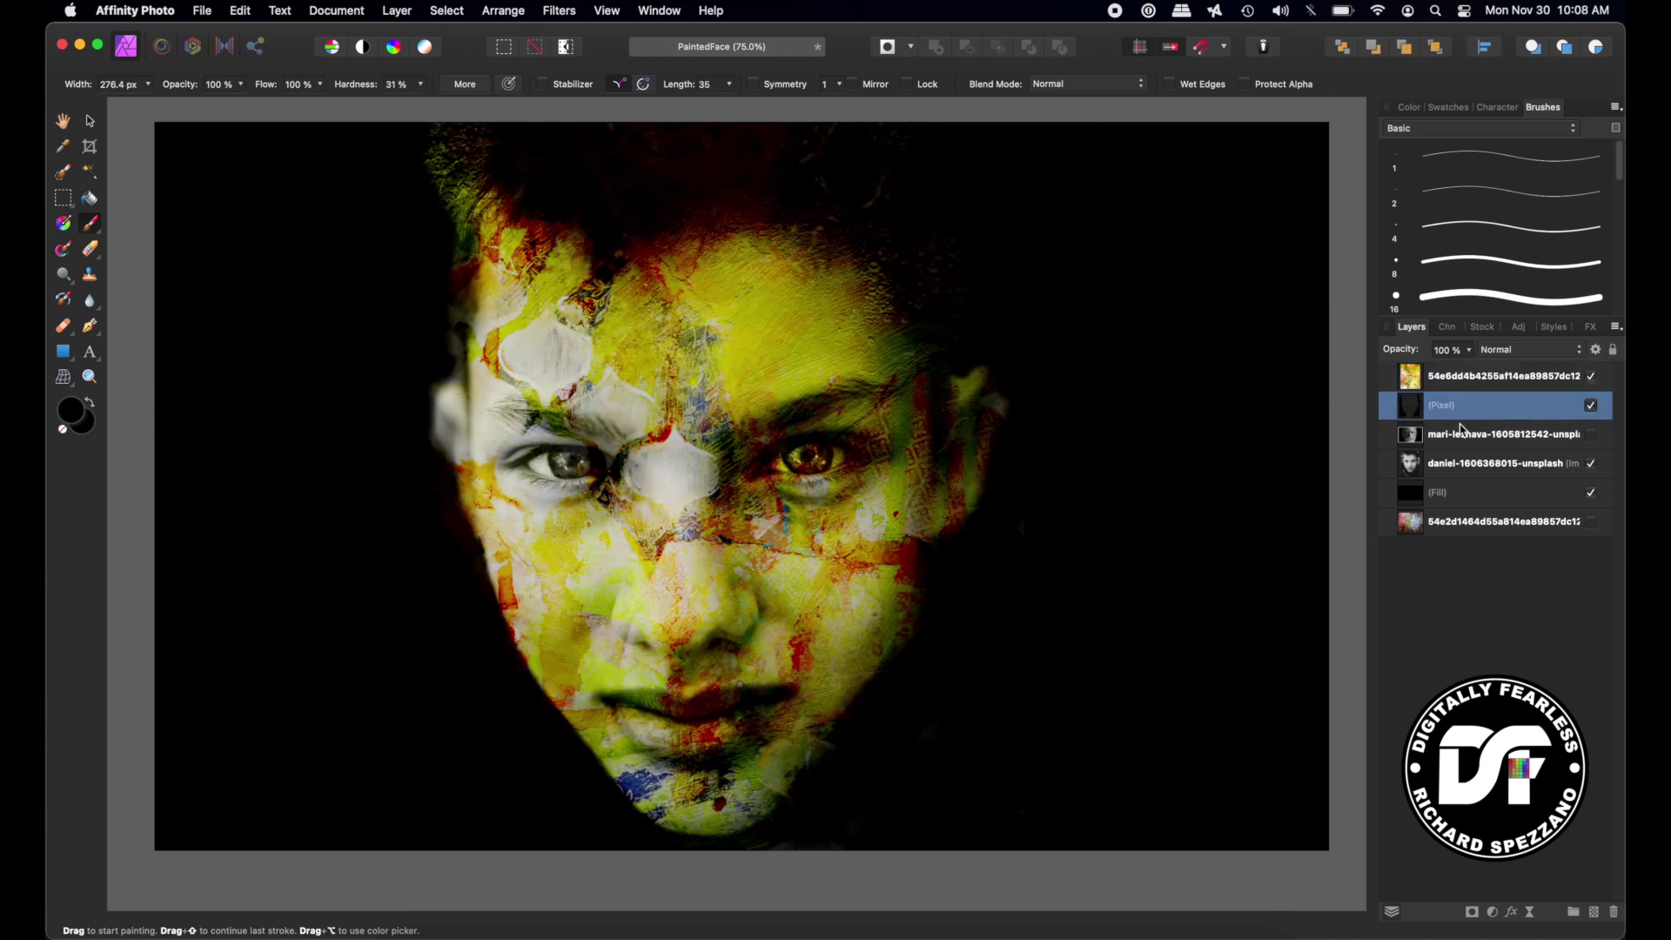
pyautogui.click(1591, 405)
pyautogui.click(1590, 405)
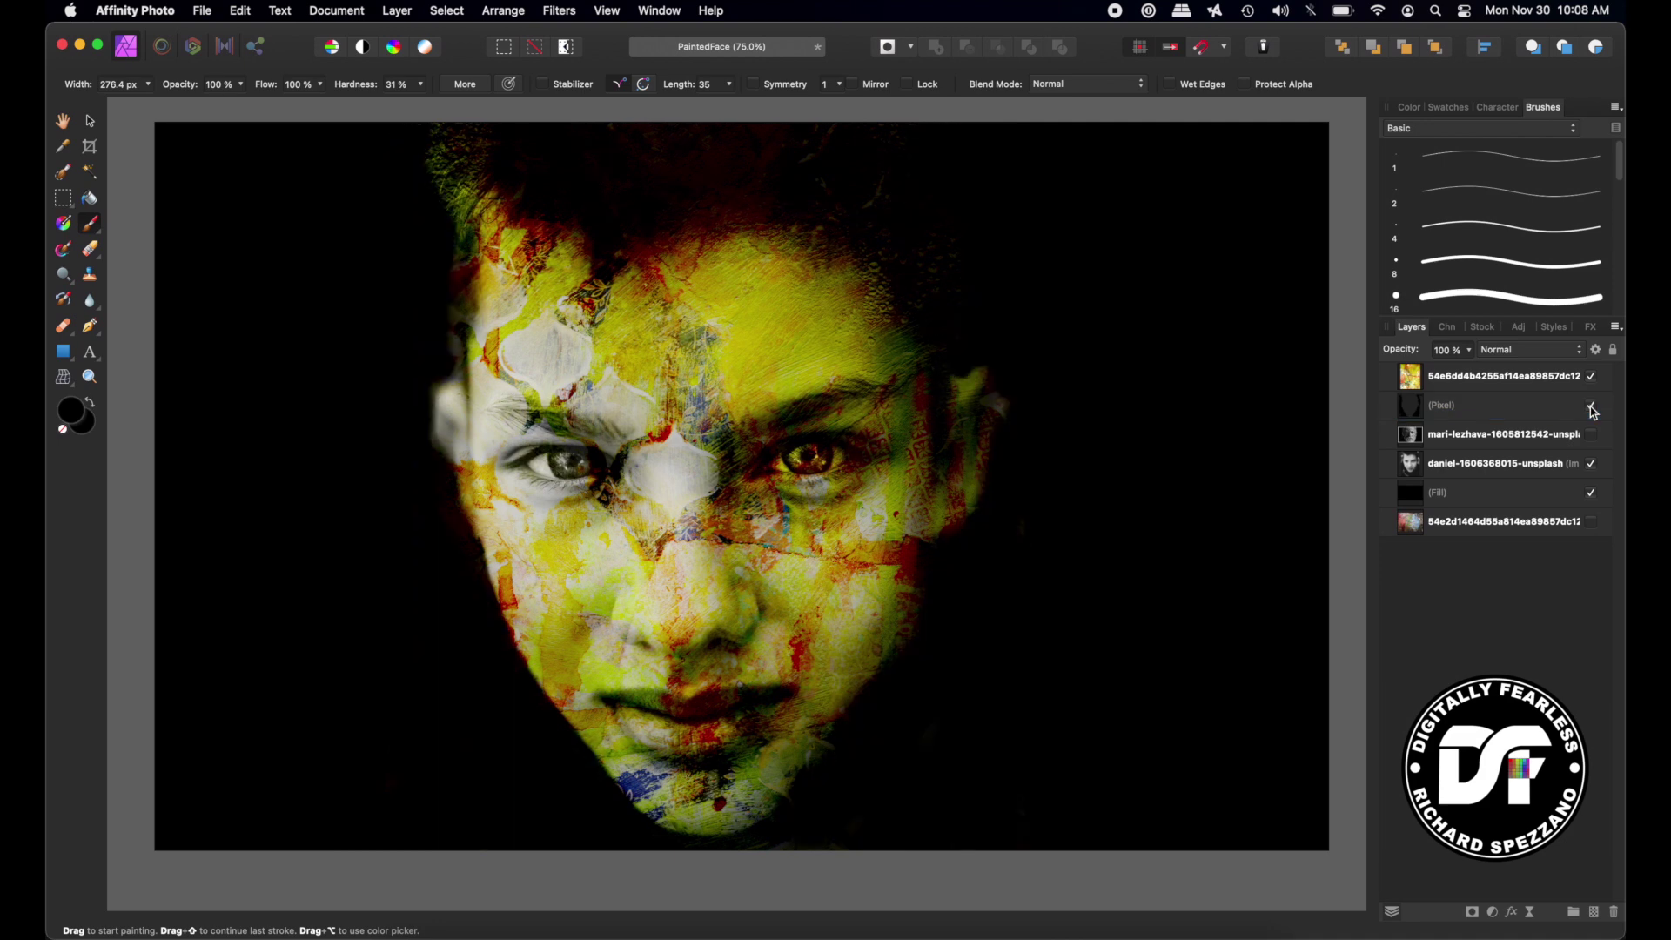
pyautogui.click(1591, 409)
pyautogui.click(1592, 409)
# - Shift the colour paint texture left and up across the face, then hide it
pyautogui.click(1410, 390)
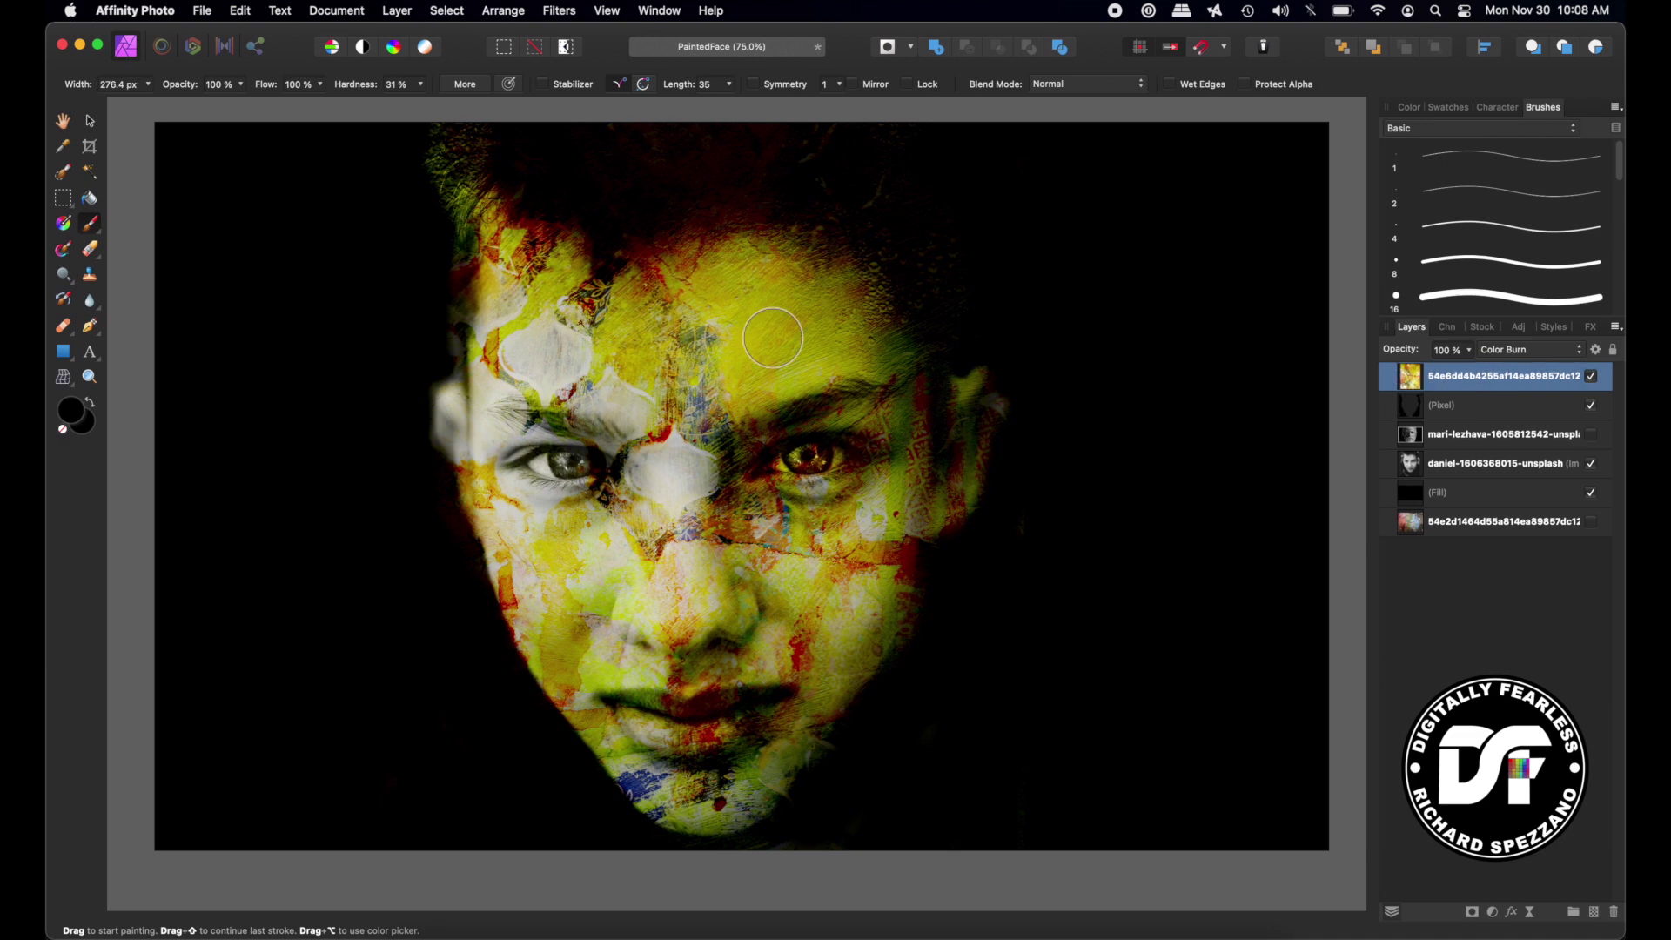
pyautogui.click(90, 120)
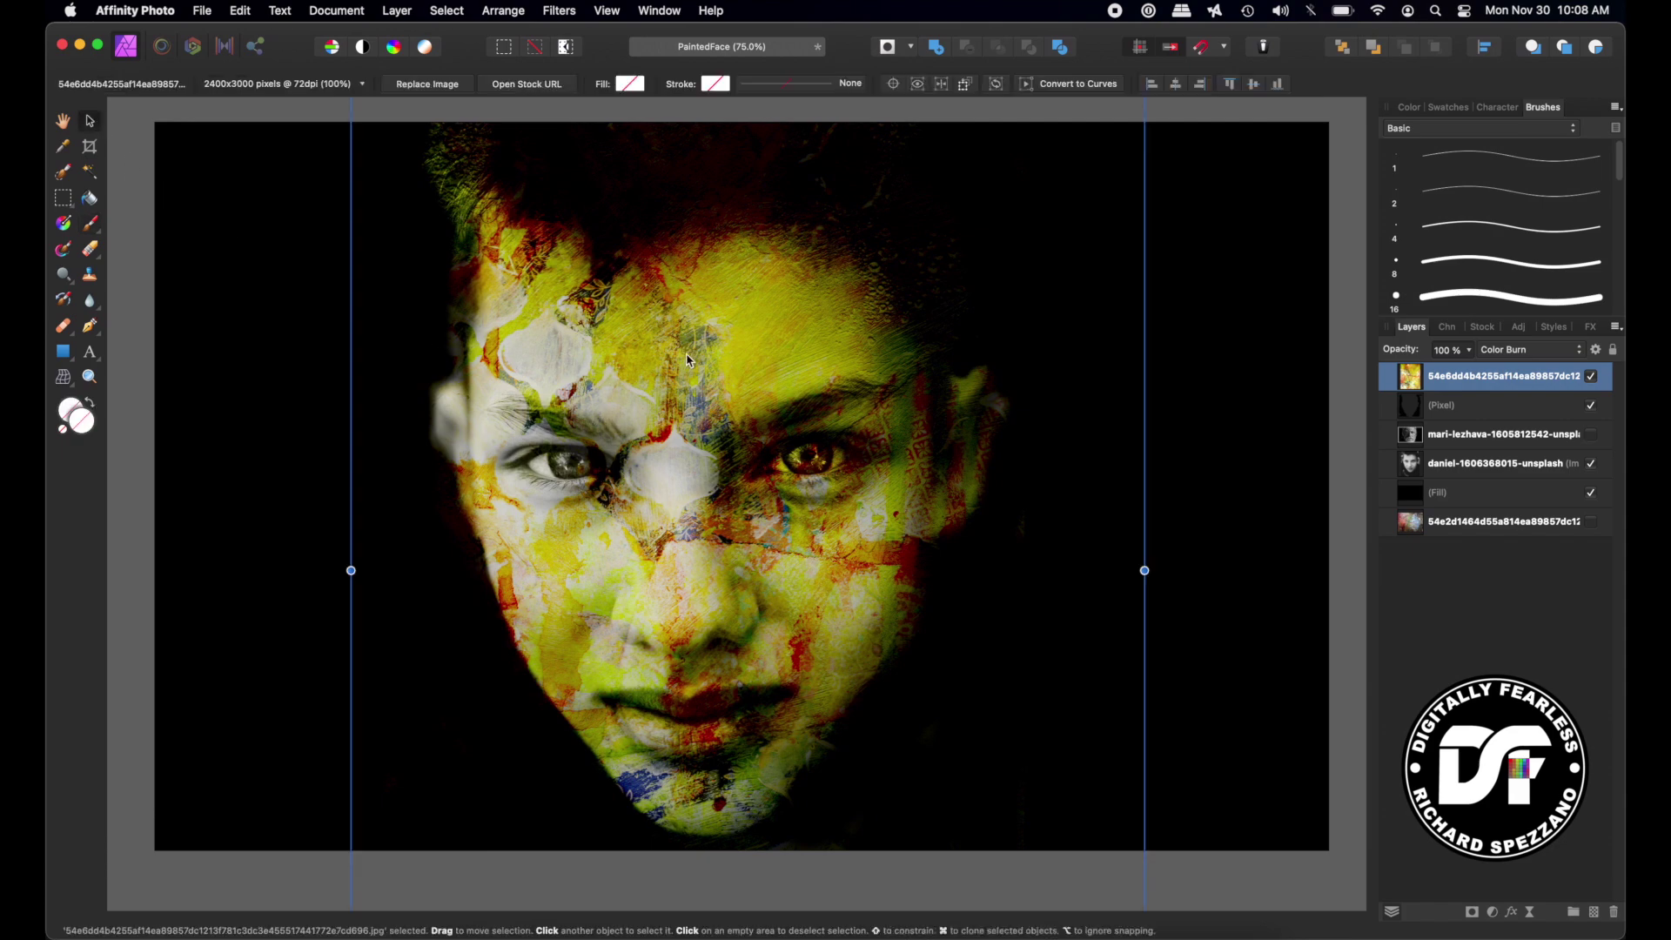
pyautogui.moveTo(690, 360); pyautogui.dragTo(641, 186)
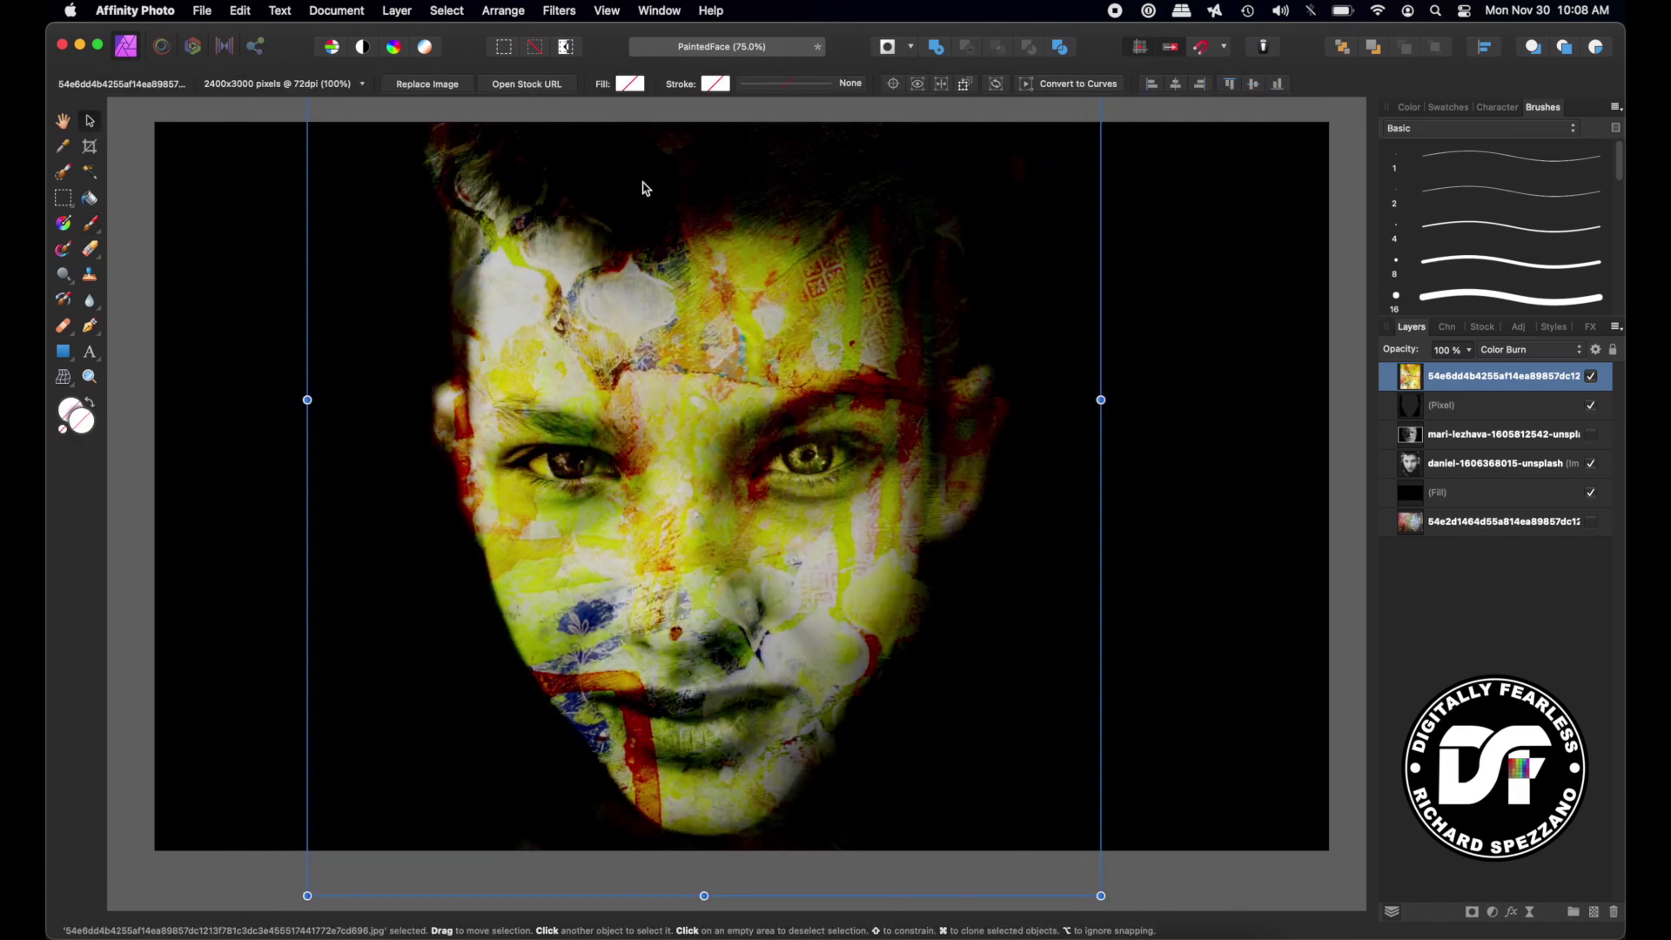
pyautogui.click(1589, 378)
pyautogui.click(1591, 404)
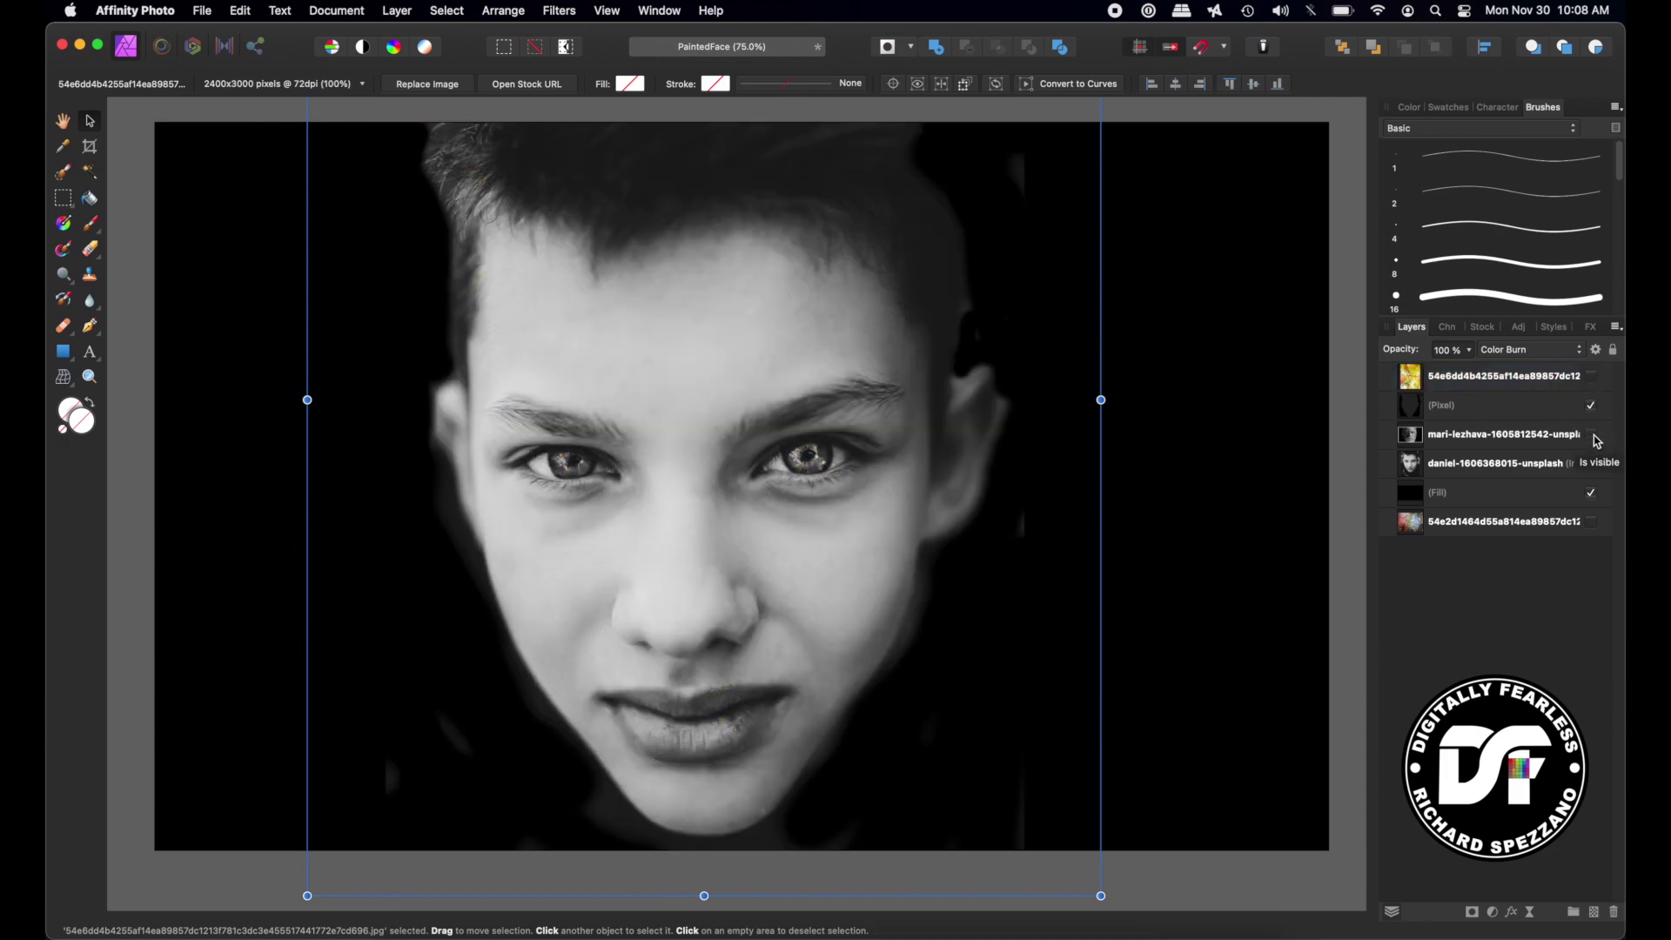
# - Show the old man's portrait with both paint textures visible and stacked above it
pyautogui.click(1592, 435)
pyautogui.click(1592, 406)
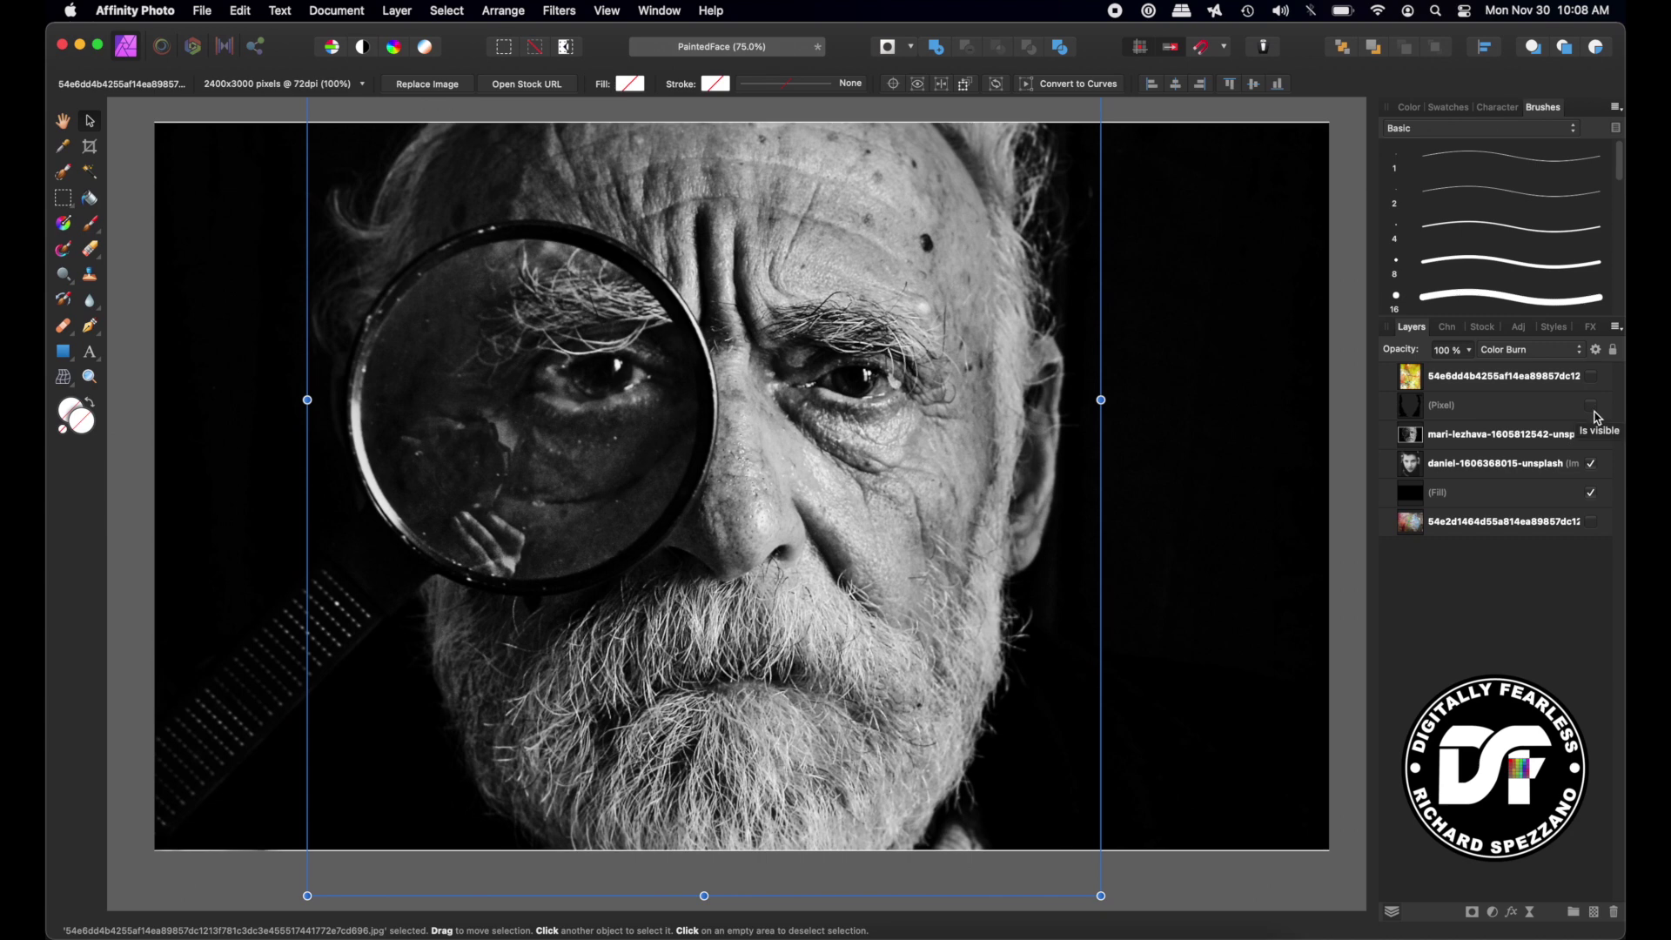
pyautogui.click(1592, 435)
pyautogui.click(1560, 434)
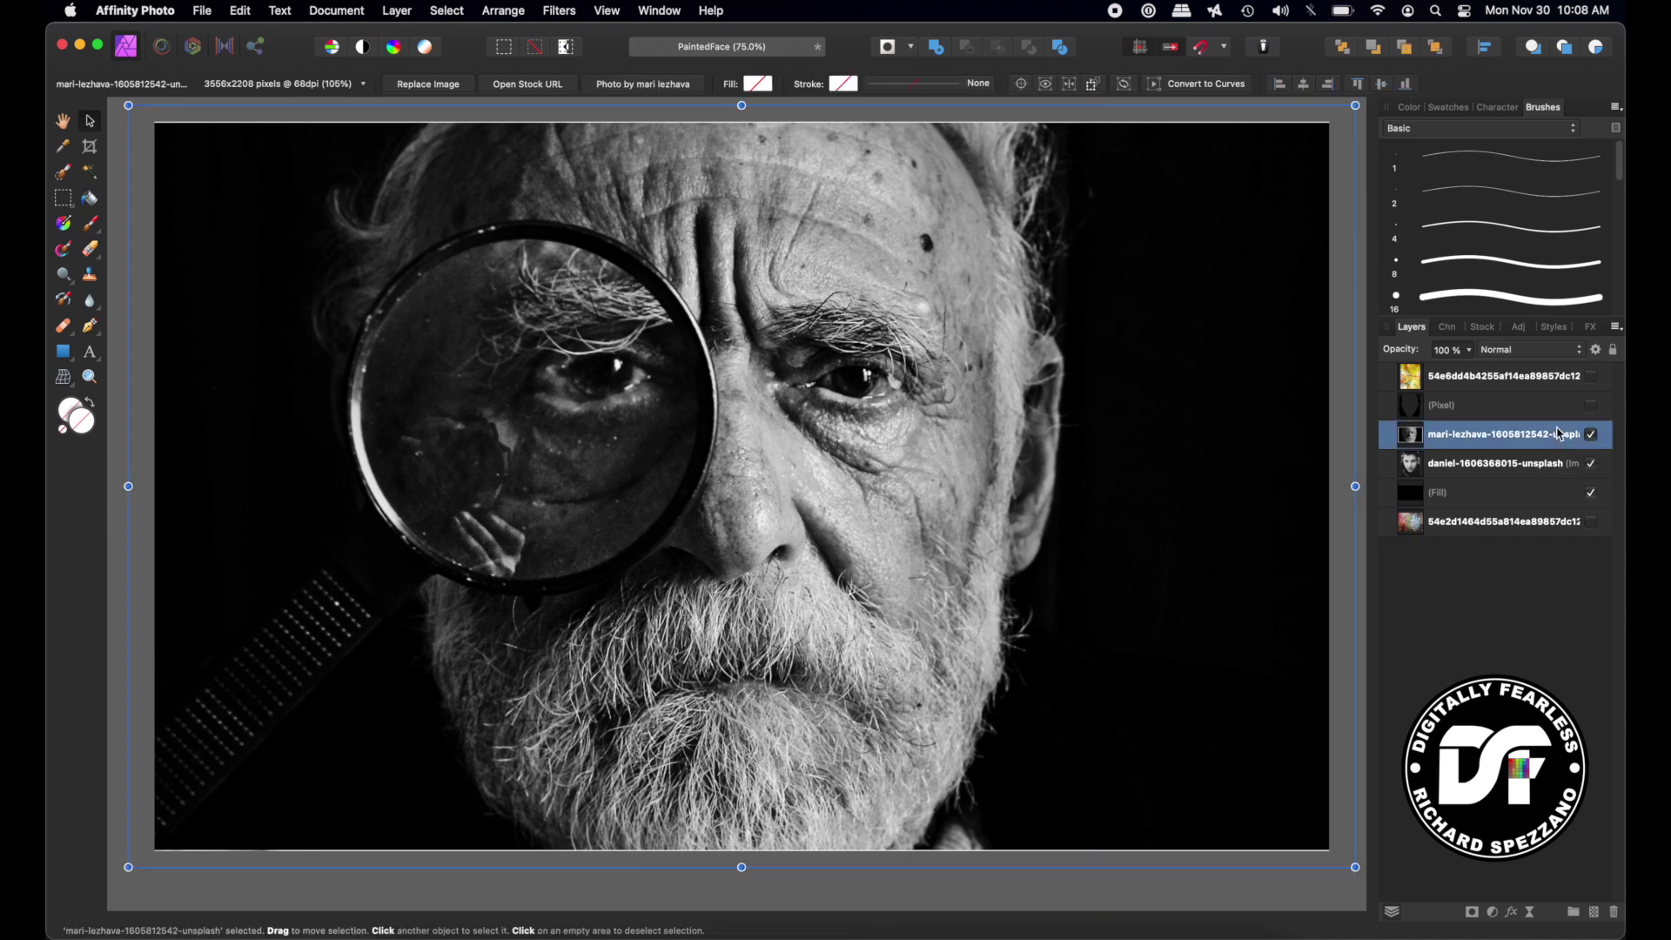
pyautogui.click(1592, 376)
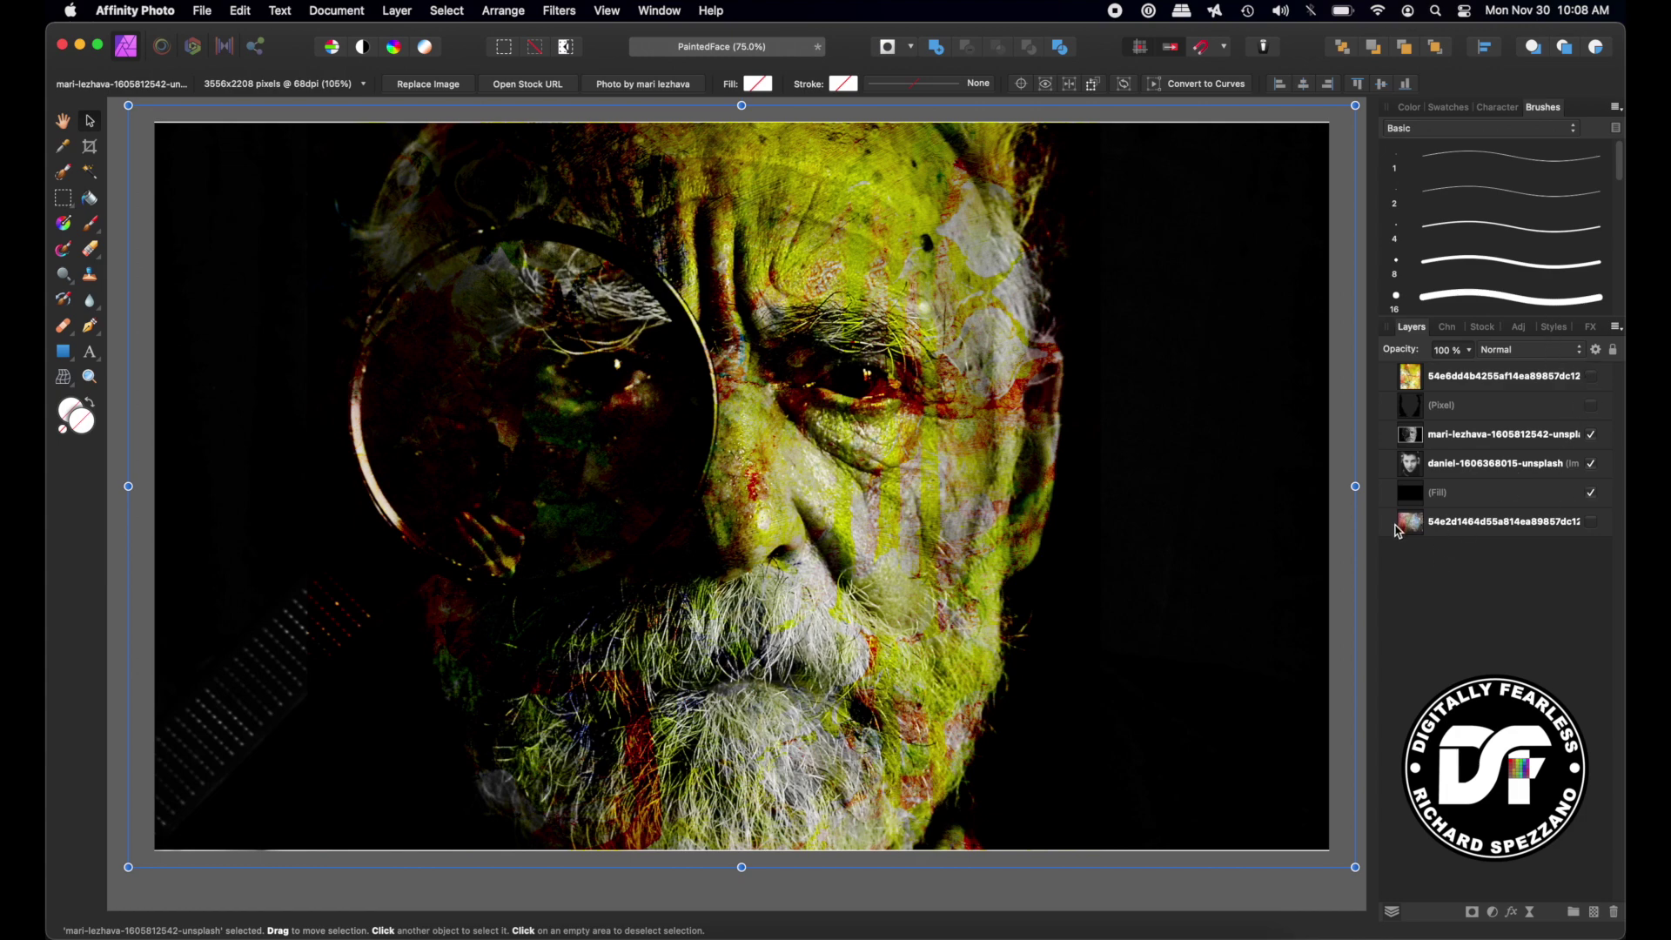
pyautogui.moveTo(1396, 531); pyautogui.dragTo(1389, 385)
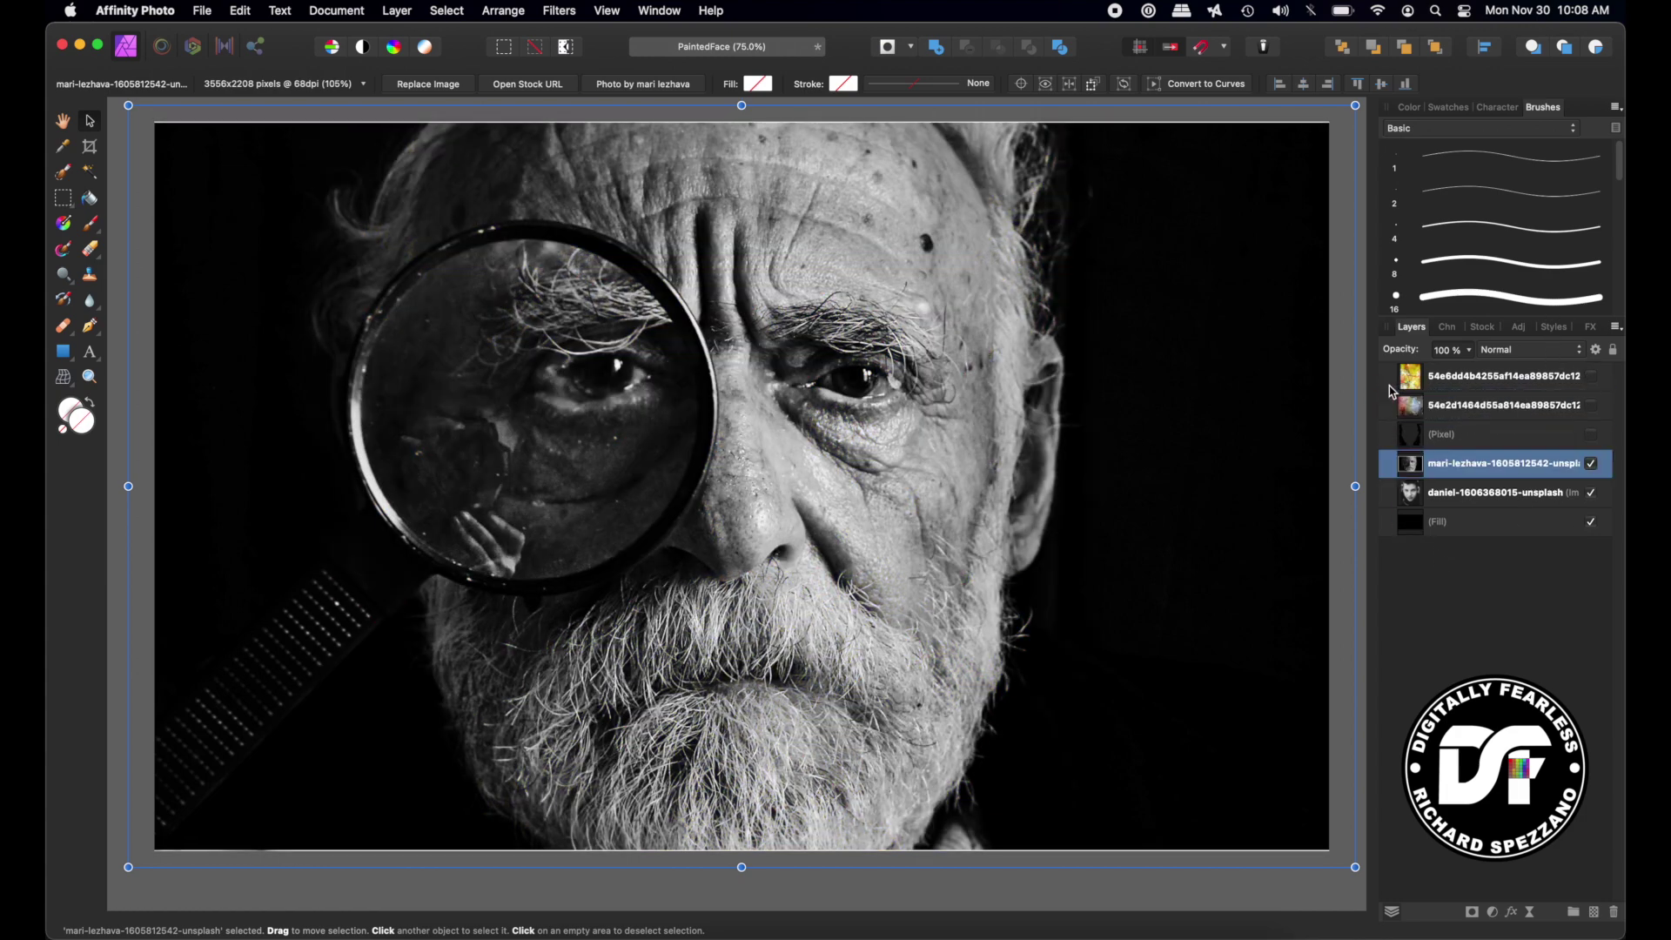
pyautogui.click(1591, 404)
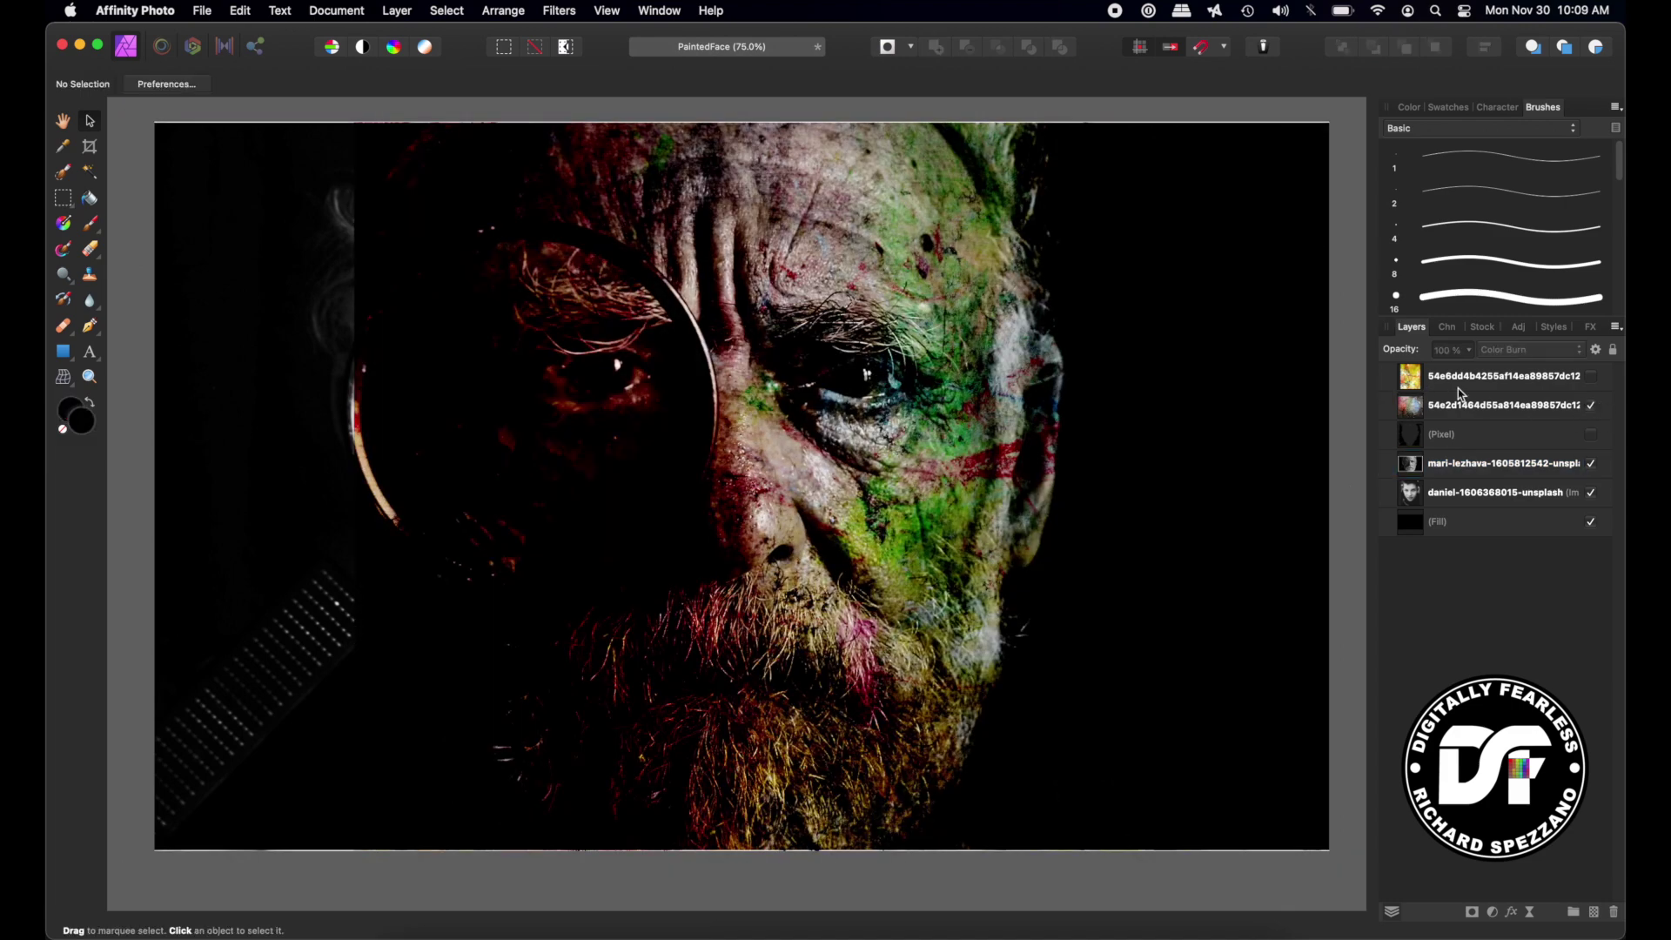
pyautogui.click(1592, 376)
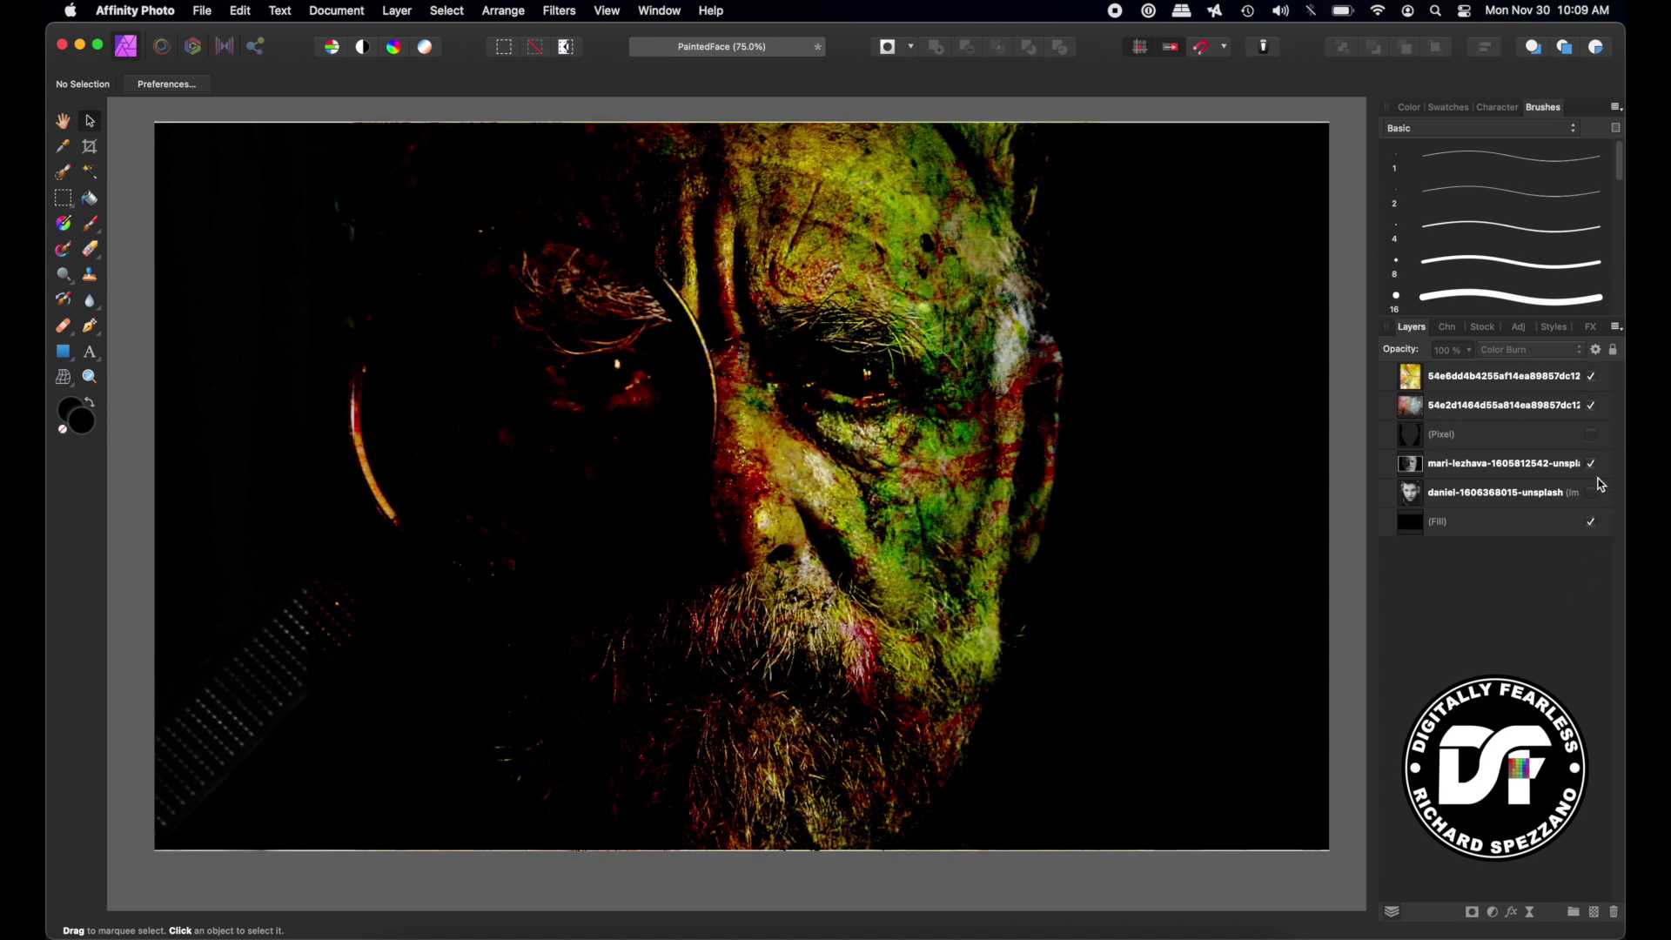
# - Swap the order of the two paint textures and compare each one on and off
pyautogui.moveTo(1411, 409); pyautogui.dragTo(1458, 413)
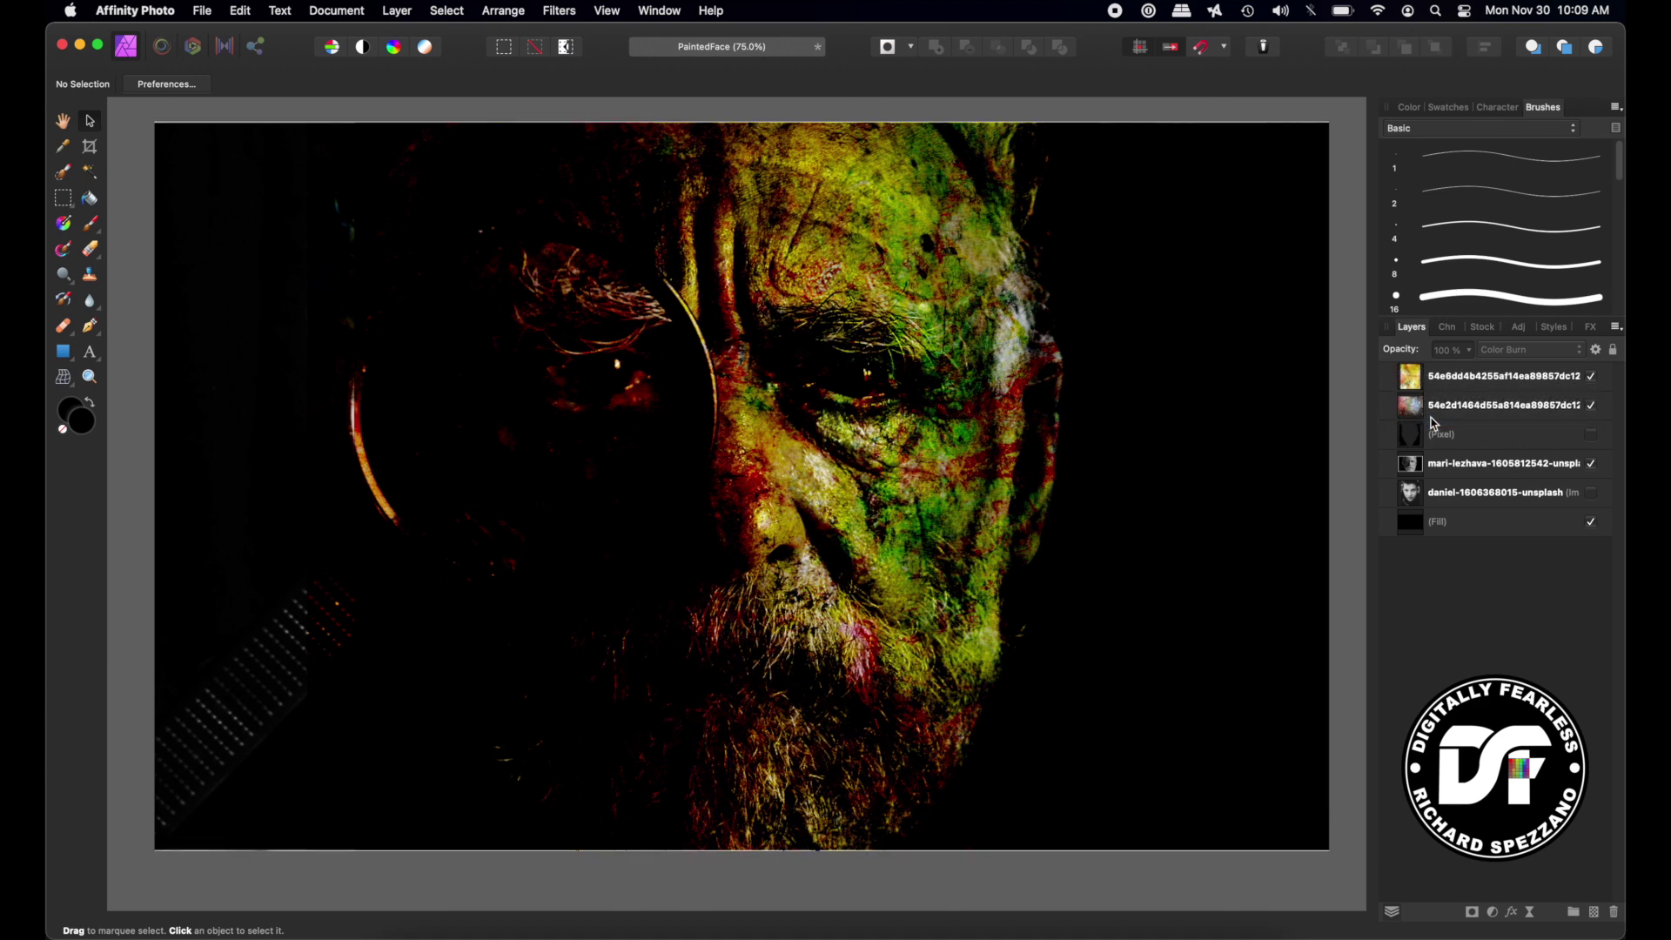
pyautogui.click(1591, 377)
pyautogui.click(1592, 377)
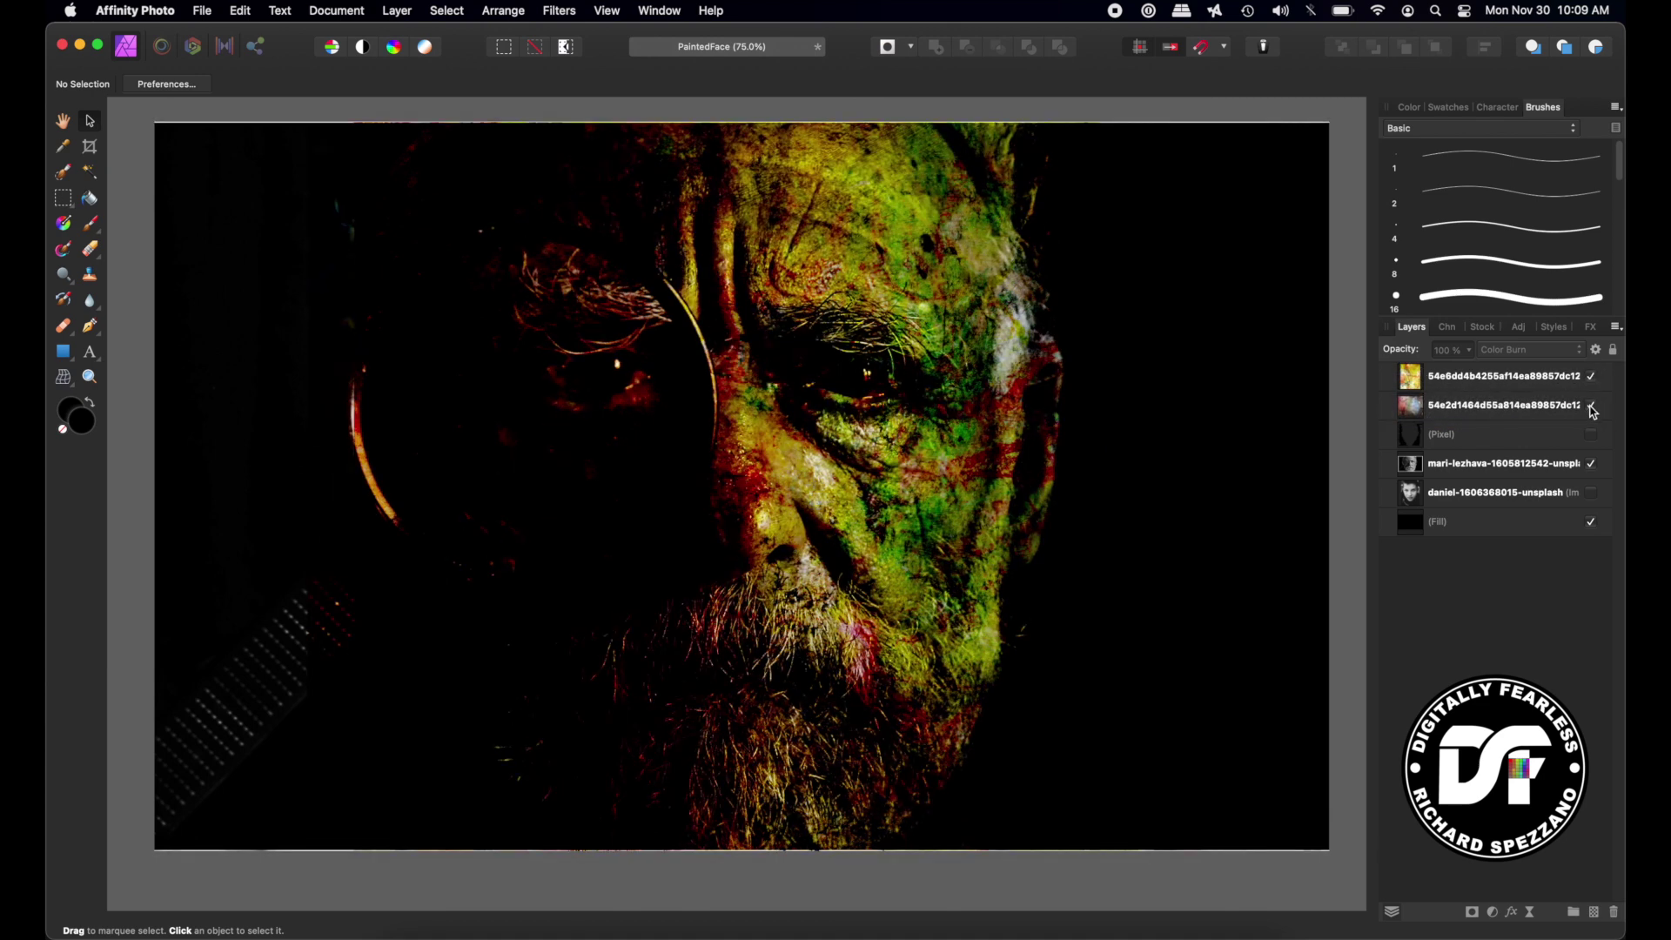
pyautogui.click(1591, 405)
pyautogui.click(1590, 405)
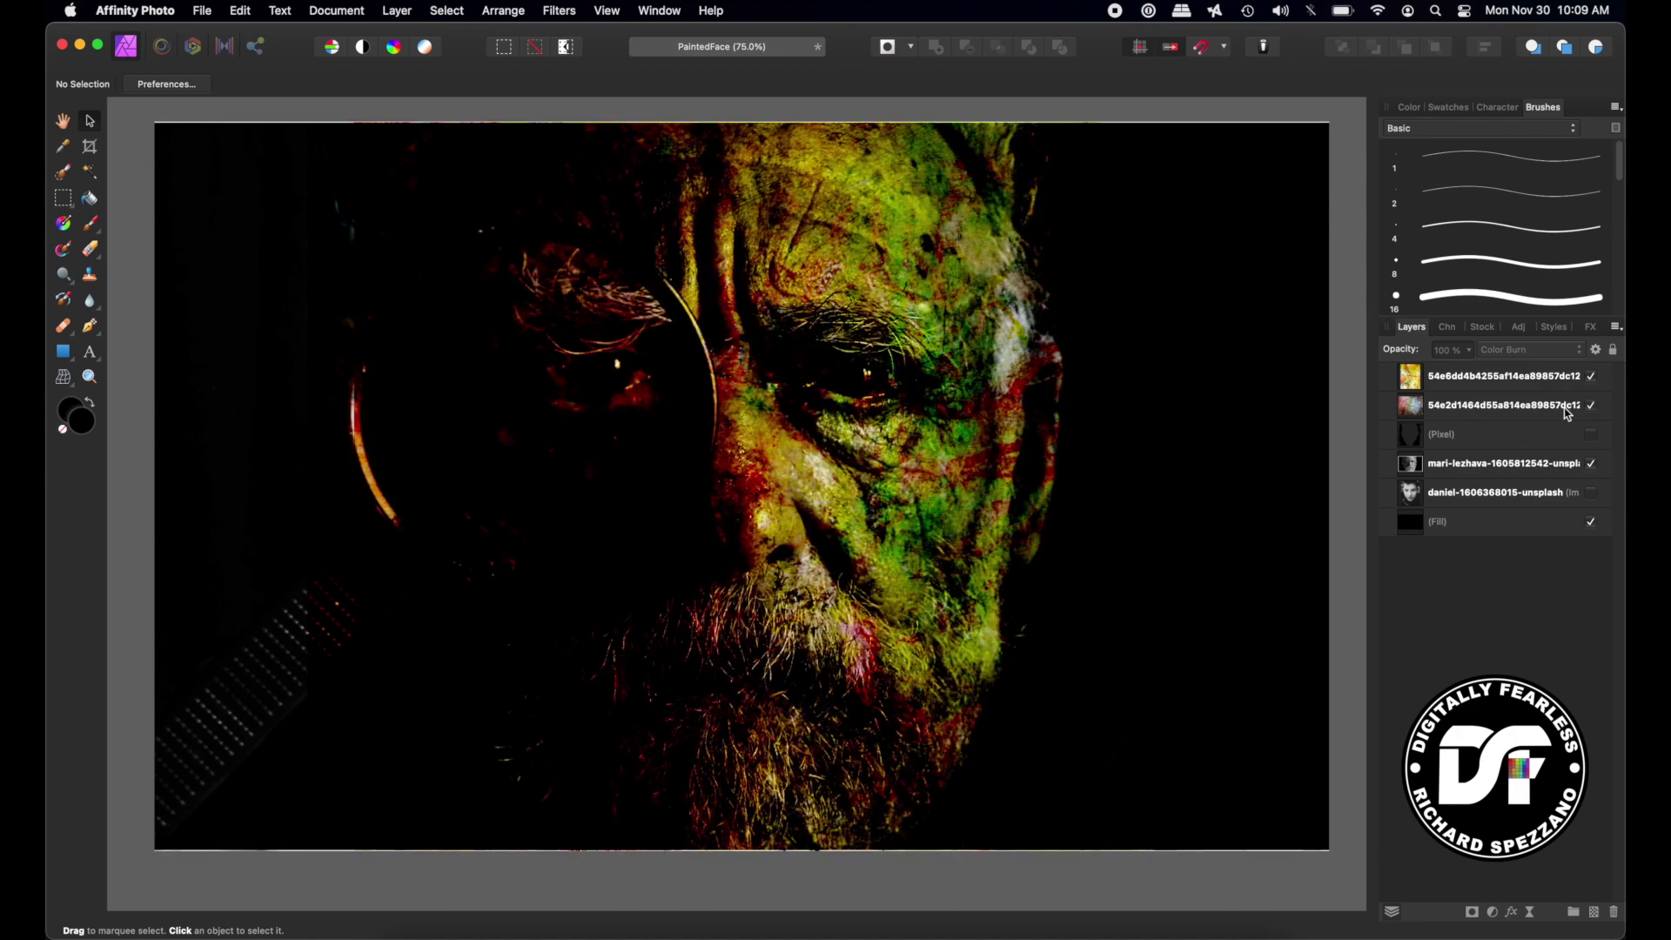
# - Lower the second texture to 50% opacity, shift it left, and hide the old man portrait
pyautogui.click(1499, 407)
pyautogui.moveTo(1409, 353)
pyautogui.mouseDown()
pyautogui.moveTo(1340, 354)
pyautogui.moveTo(1360, 353)
pyautogui.mouseUp()
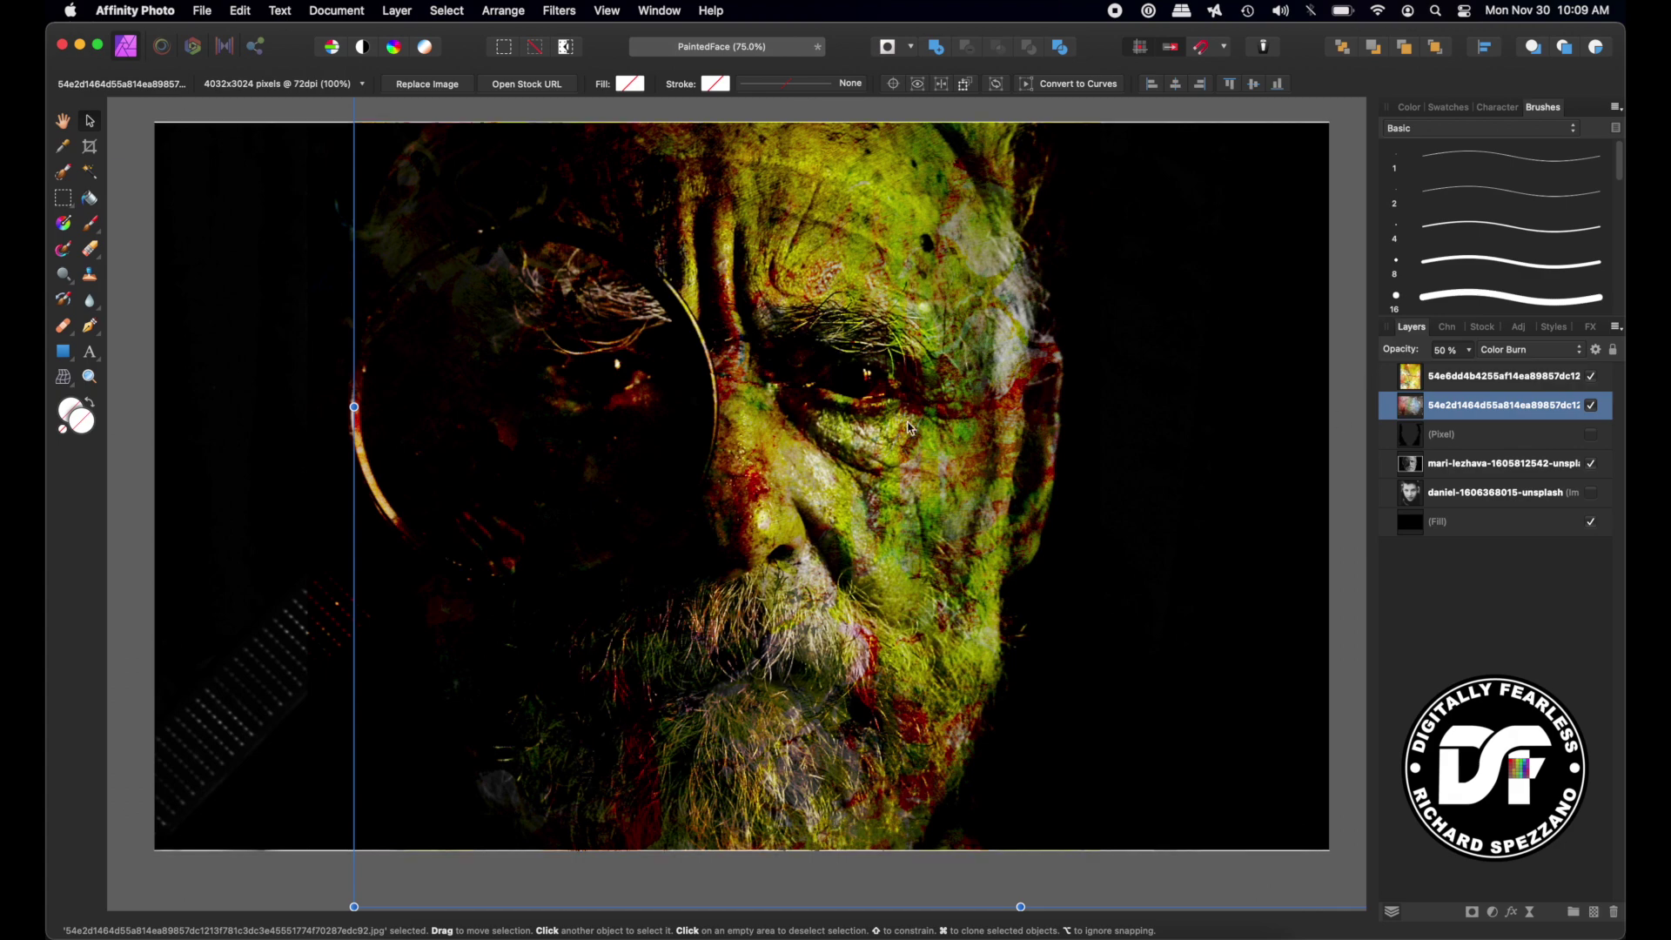
pyautogui.moveTo(794, 398); pyautogui.dragTo(722, 357)
pyautogui.click(1479, 633)
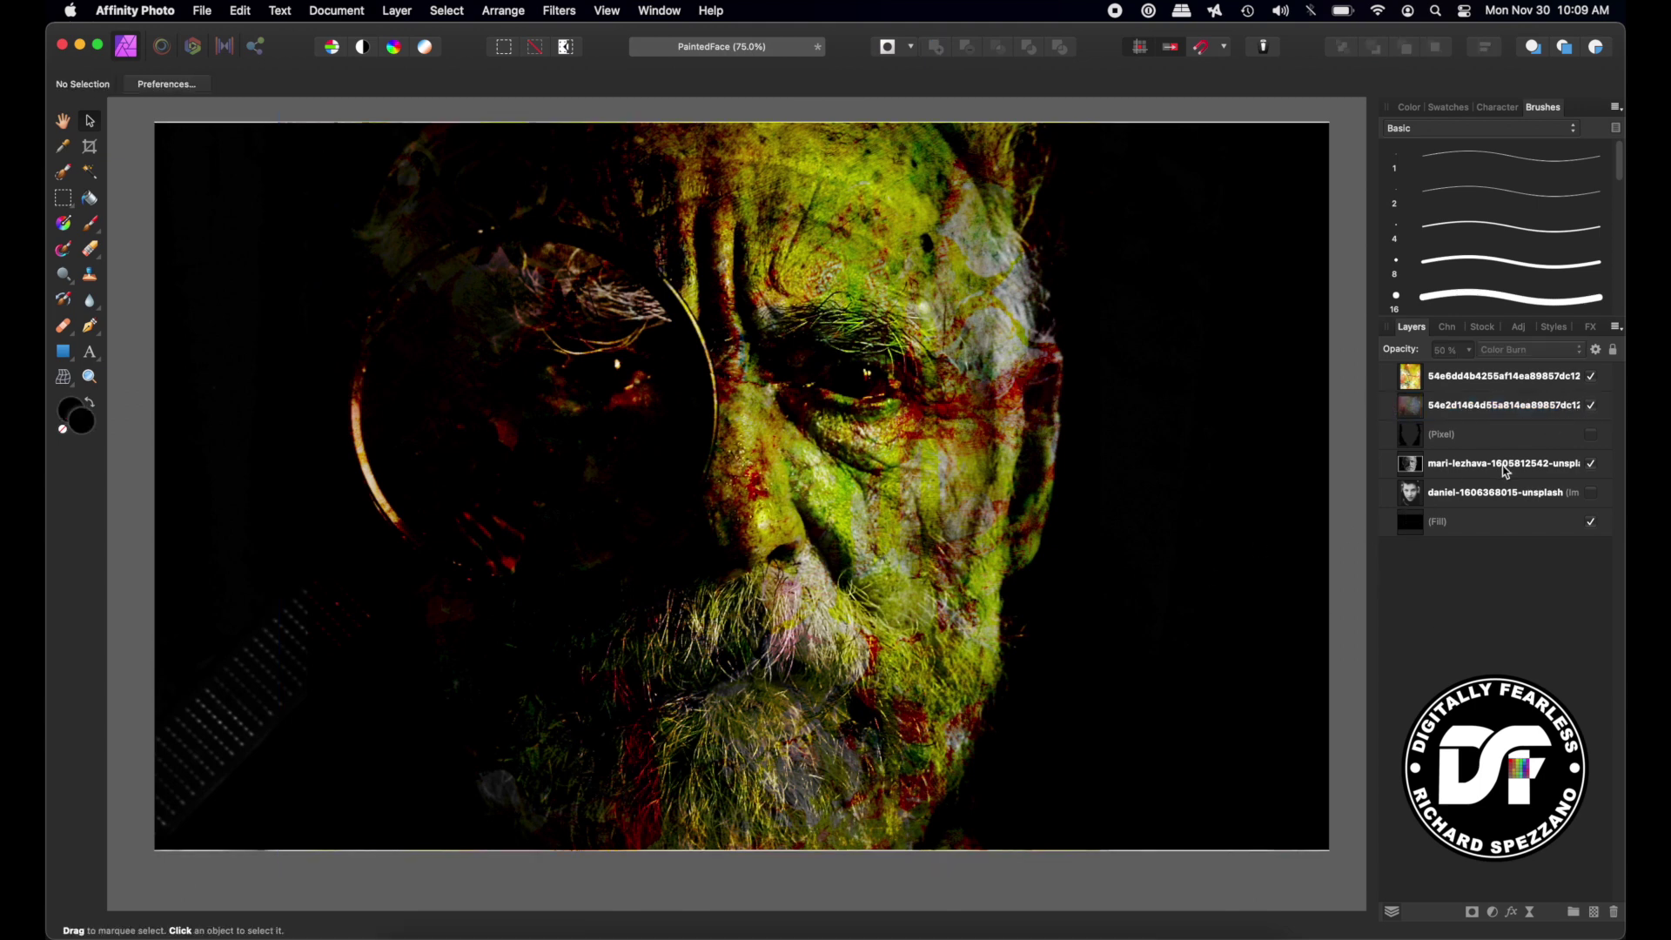
pyautogui.click(1593, 463)
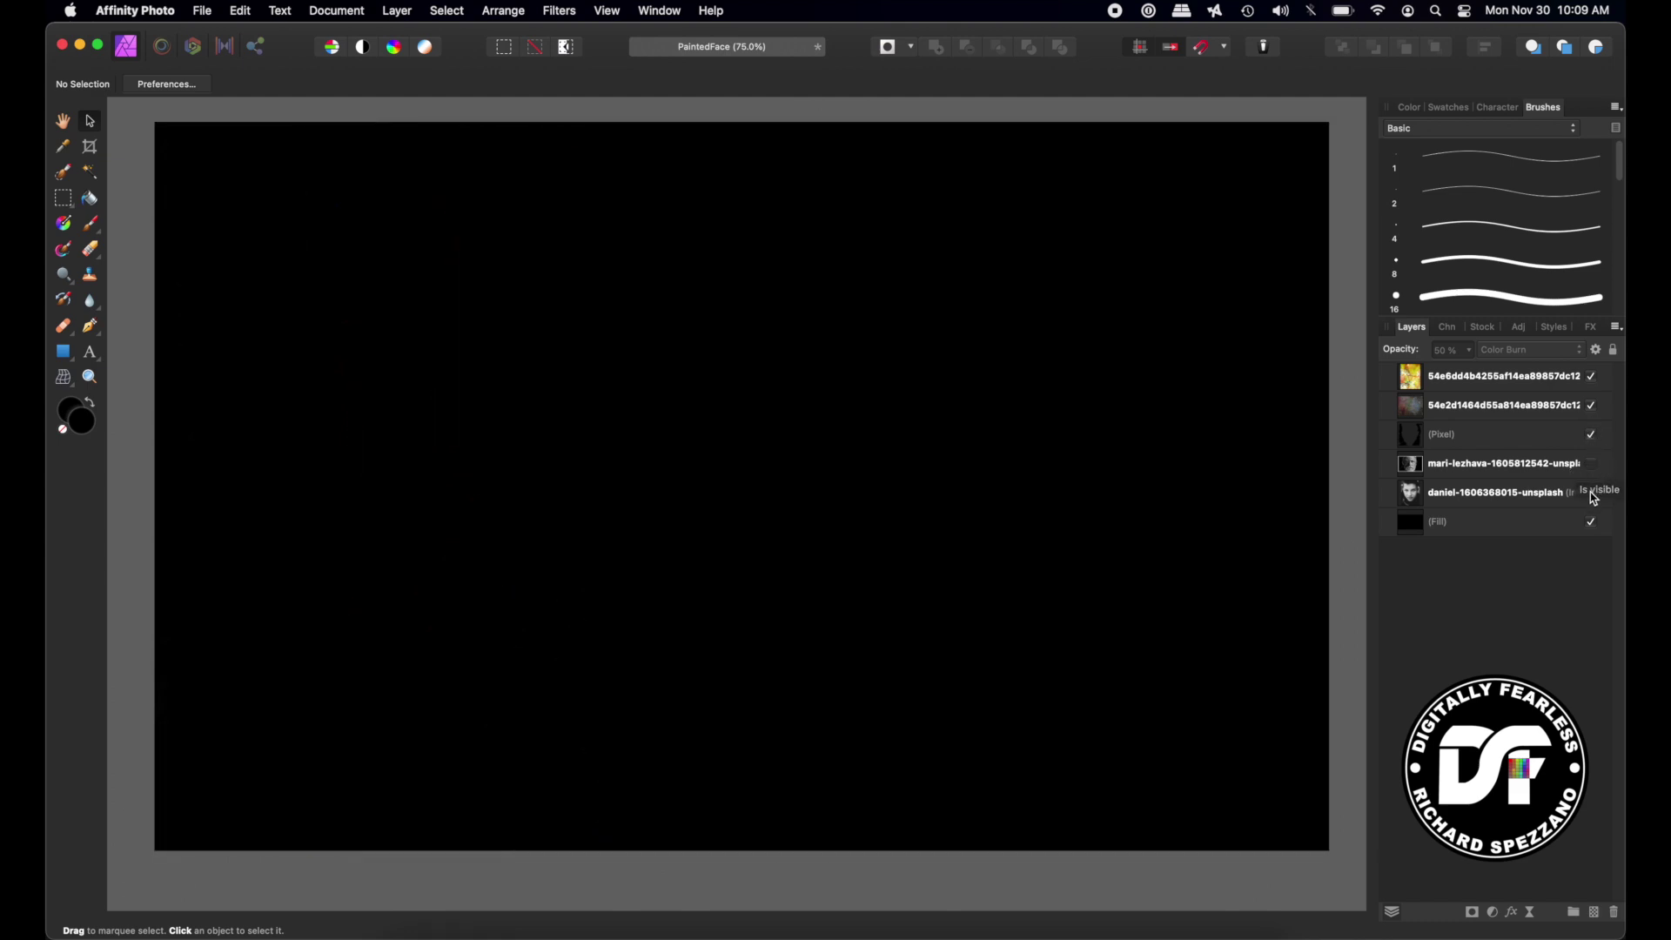
# - Preview the textures over the young man's portrait, raising the second texture and resetting its opacity to 50%
pyautogui.click(1592, 493)
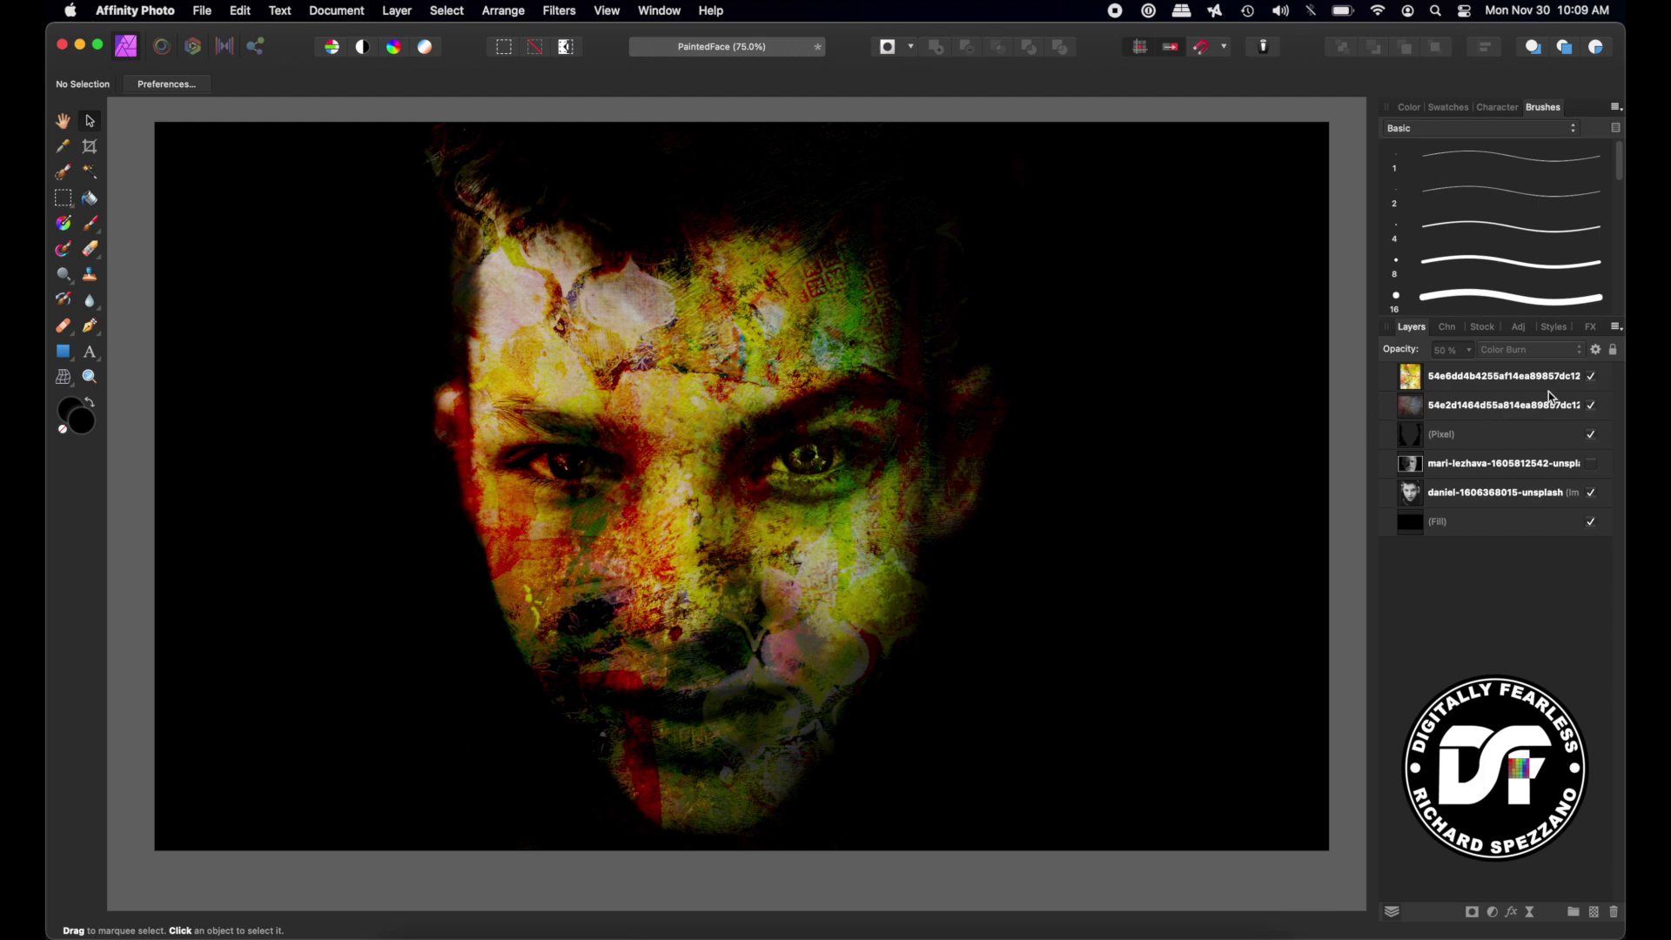
pyautogui.click(1592, 406)
pyautogui.click(1592, 406)
pyautogui.moveTo(1422, 412); pyautogui.dragTo(1412, 378)
pyautogui.click(1590, 406)
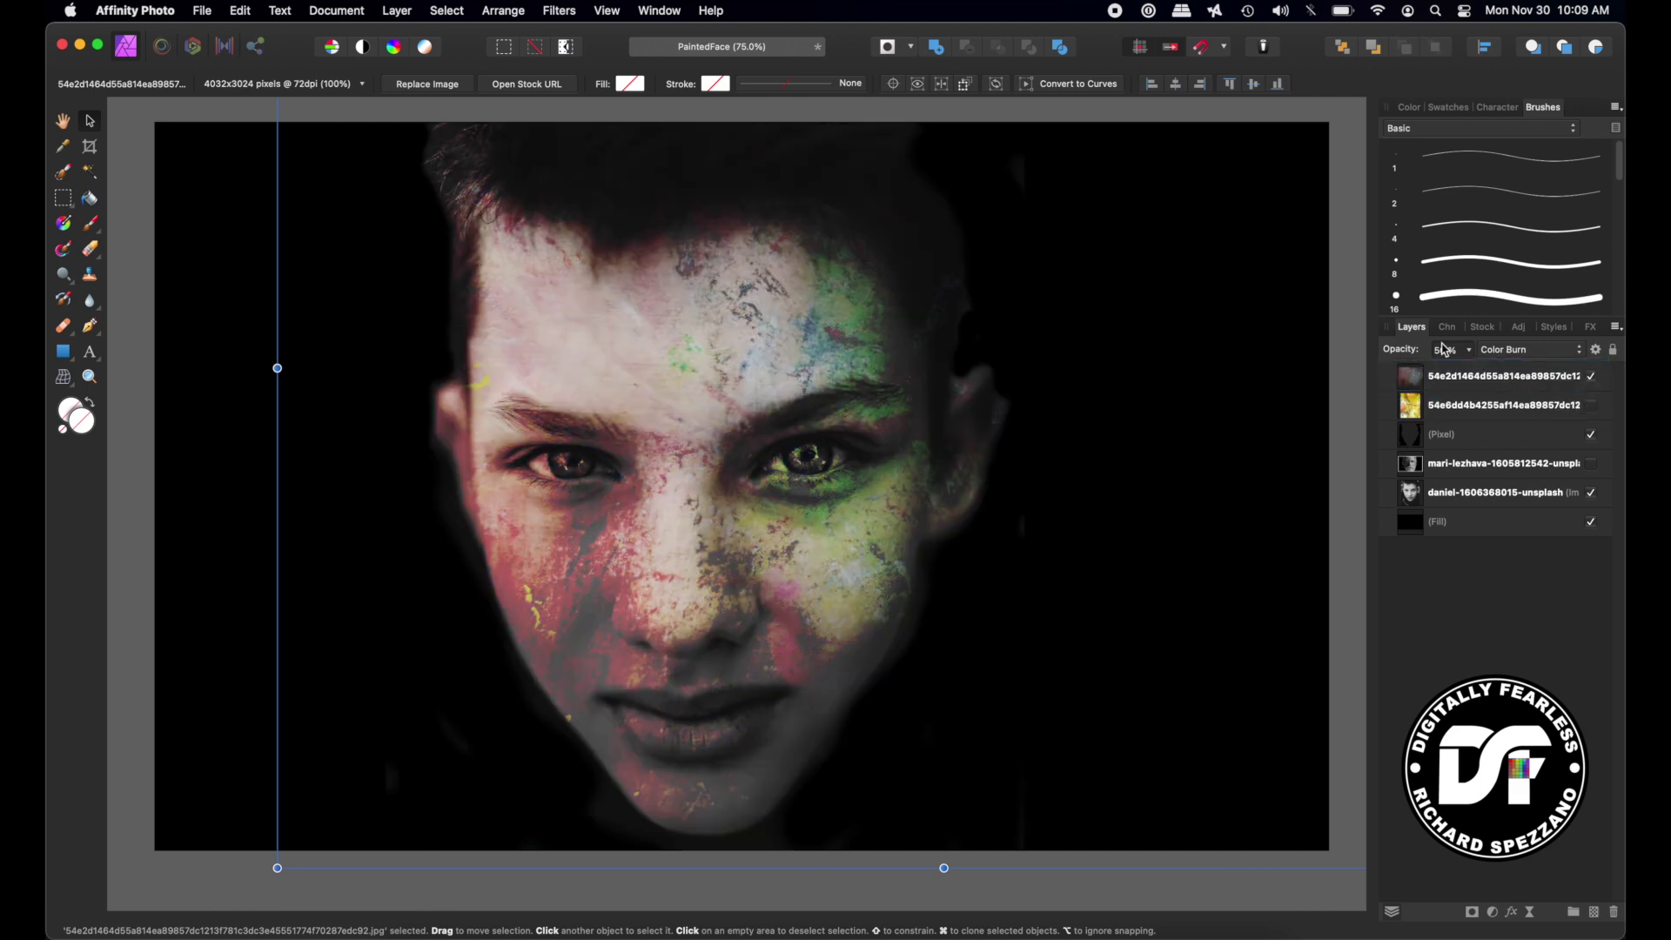
pyautogui.press('0')
pyautogui.press('5')
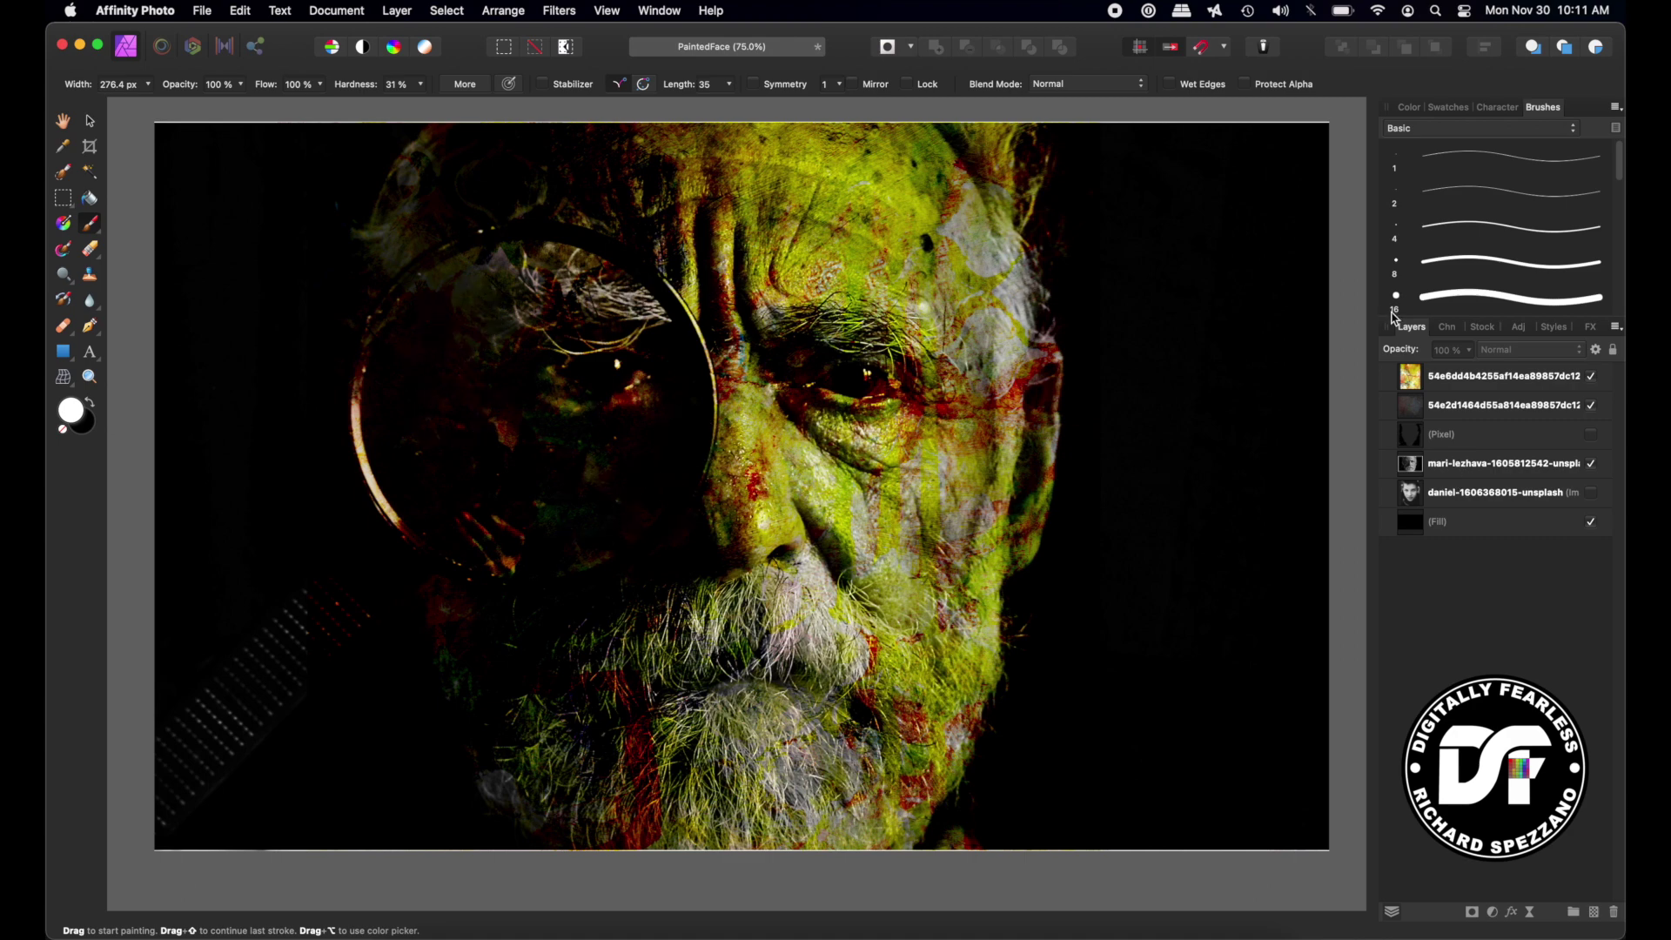
pyautogui.click(1551, 377)
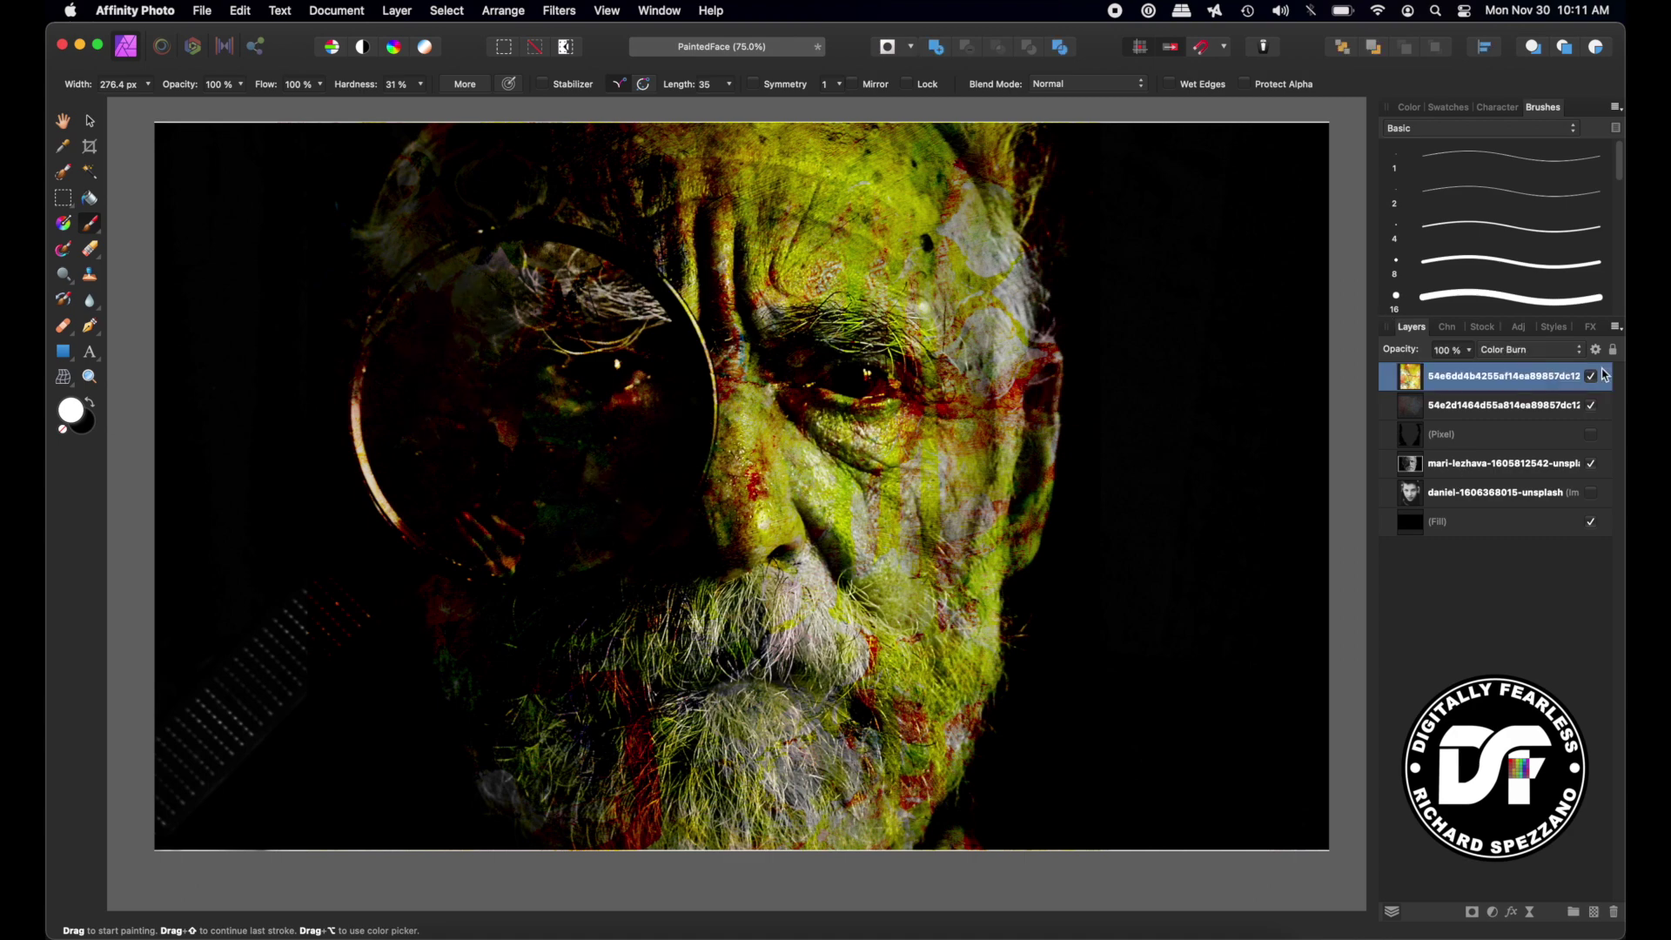
pyautogui.click(1591, 376)
pyautogui.click(1591, 377)
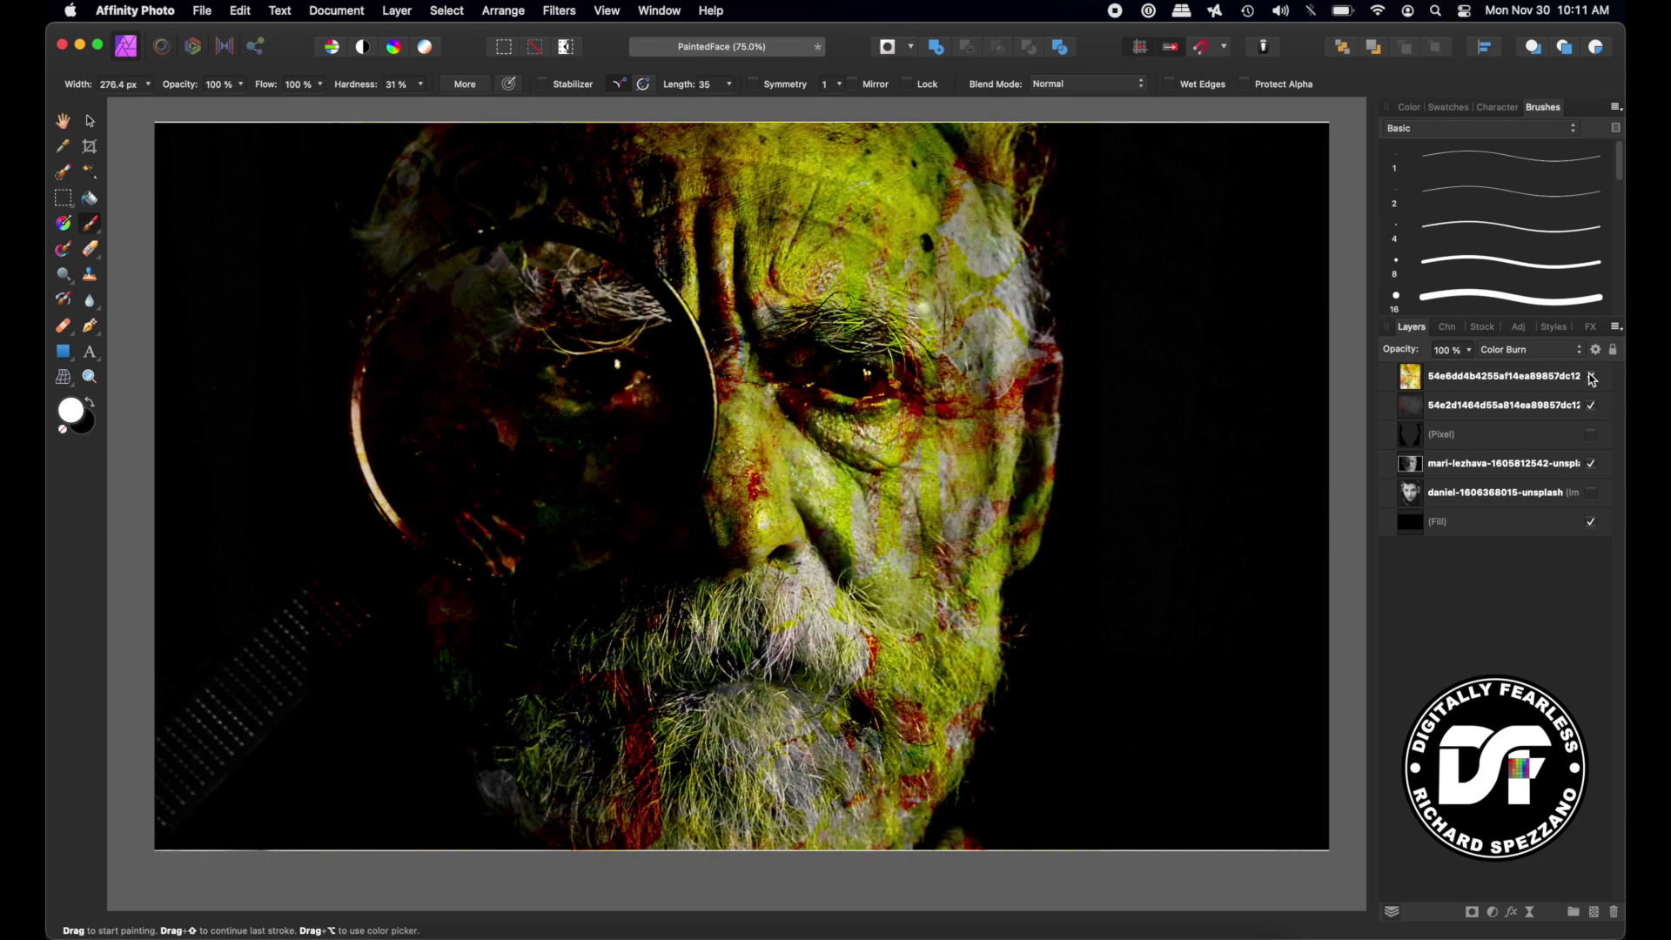
pyautogui.click(1471, 911)
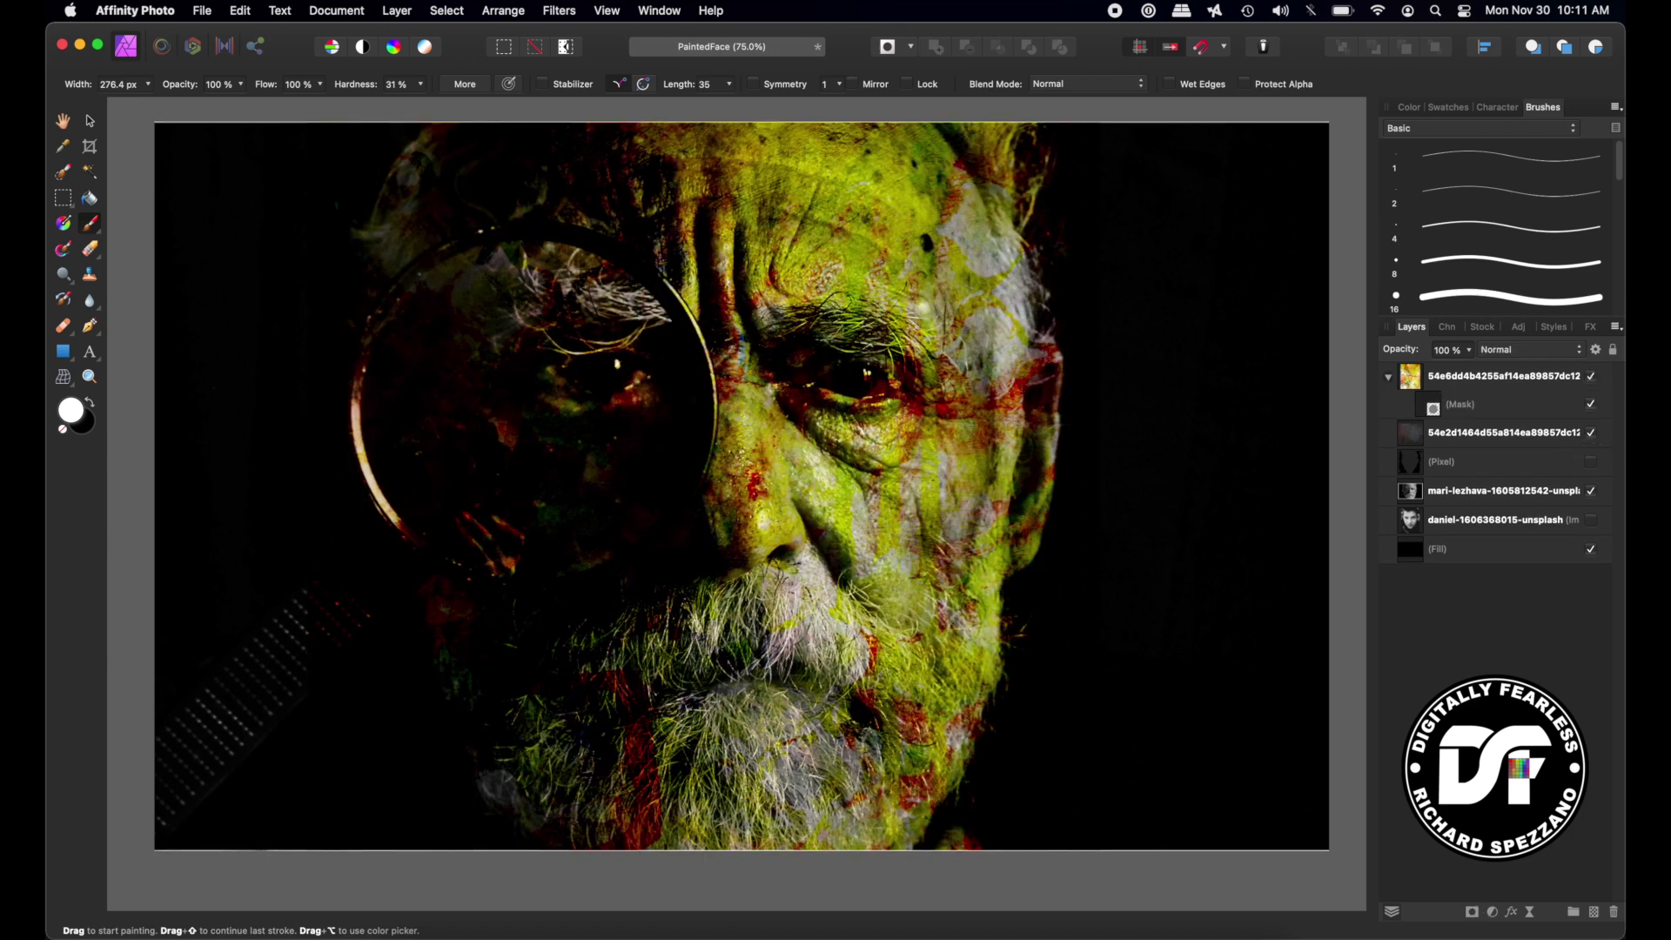
pyautogui.click(1433, 402)
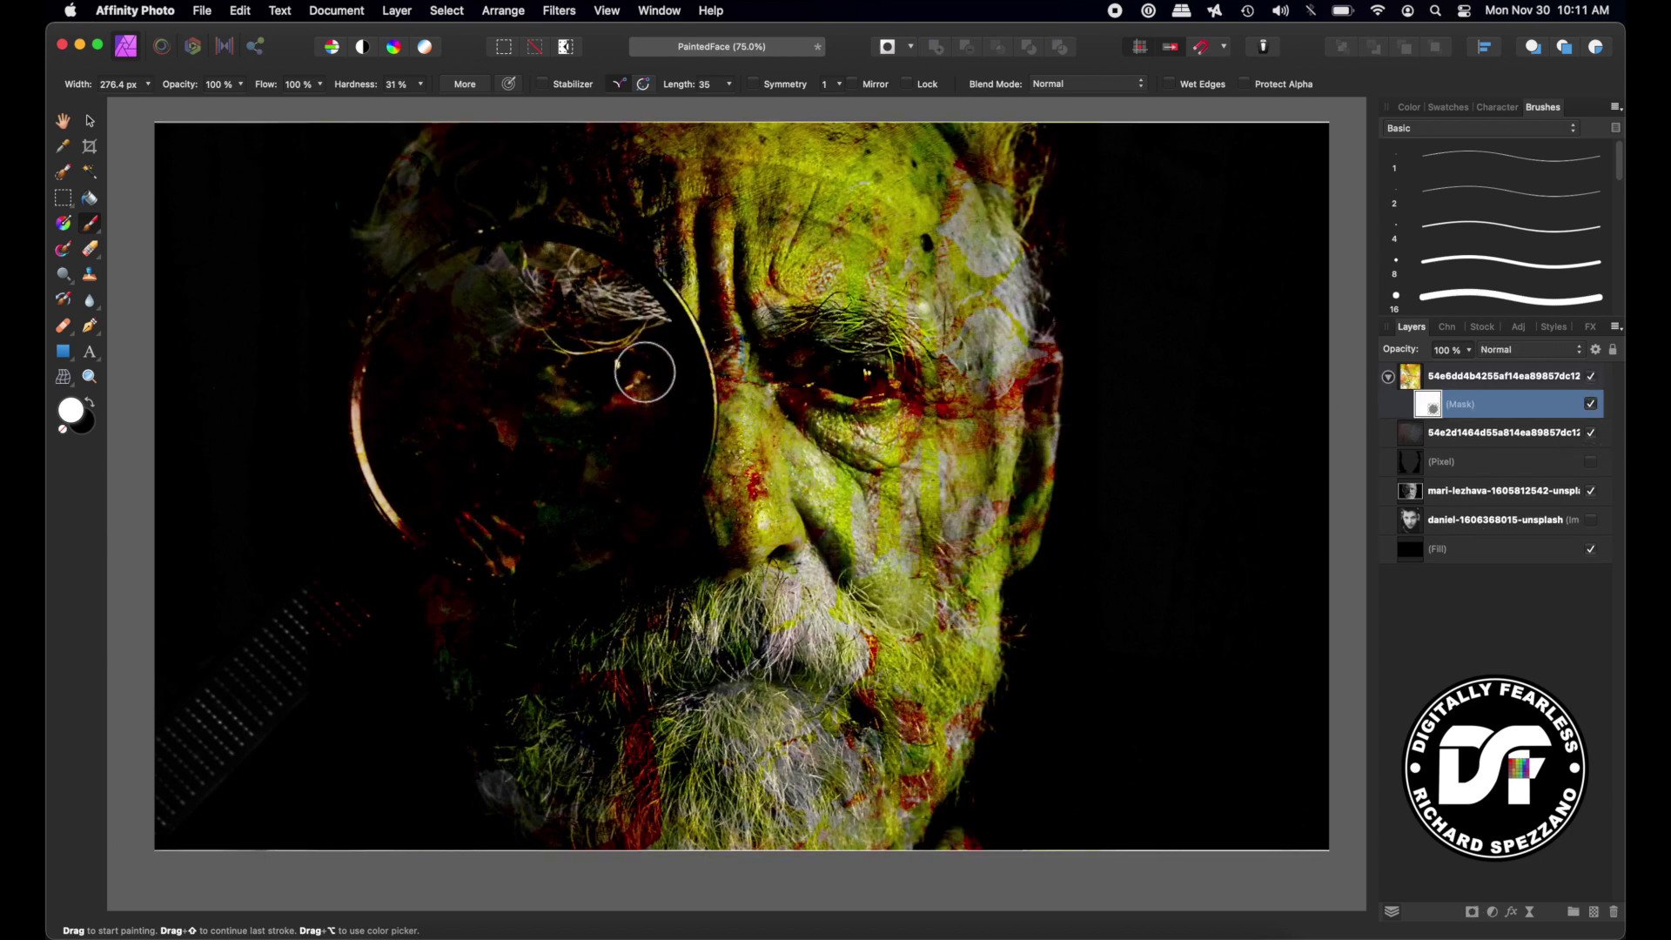
pyautogui.click(93, 405)
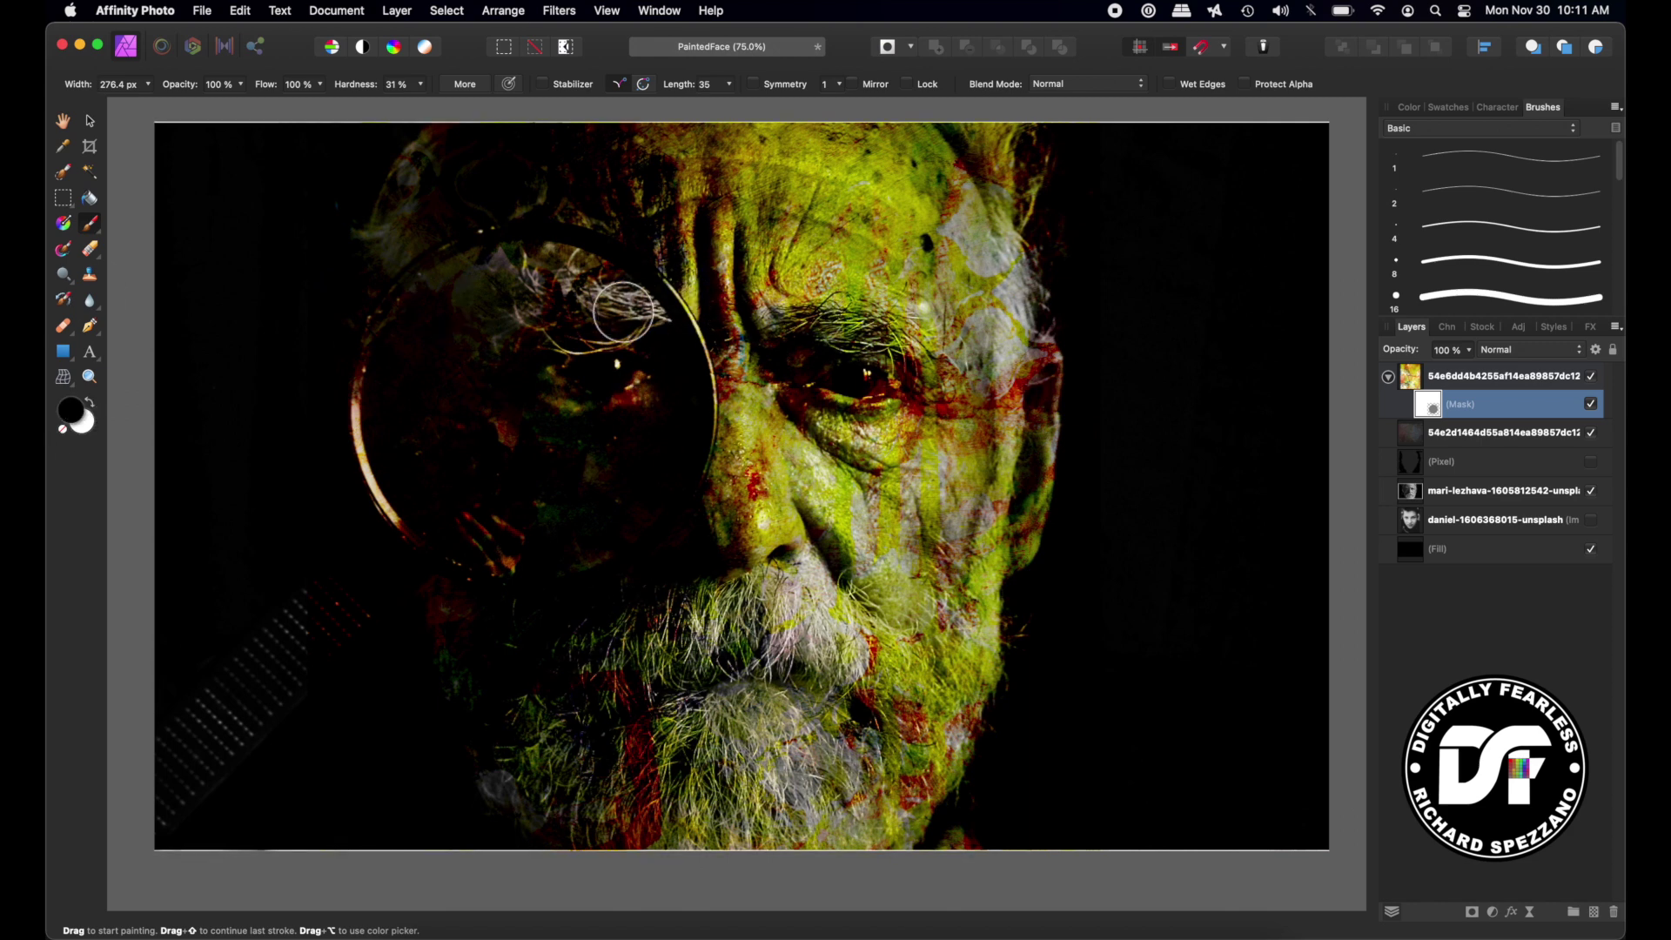
pyautogui.press(']')
pyautogui.press(']')
pyautogui.press(']')
pyautogui.press(']')
pyautogui.click(614, 333)
pyautogui.moveTo(614, 332)
pyautogui.mouseDown()
pyautogui.moveTo(623, 453)
pyautogui.moveTo(602, 471)
pyautogui.moveTo(485, 507)
pyautogui.moveTo(452, 489)
pyautogui.moveTo(432, 433)
pyautogui.moveTo(436, 383)
pyautogui.moveTo(534, 321)
pyautogui.moveTo(613, 401)
pyautogui.moveTo(592, 474)
pyautogui.moveTo(481, 489)
pyautogui.moveTo(449, 418)
pyautogui.moveTo(461, 289)
pyautogui.moveTo(579, 288)
pyautogui.moveTo(650, 376)
pyautogui.moveTo(654, 446)
pyautogui.moveTo(604, 503)
pyautogui.moveTo(535, 496)
pyautogui.moveTo(424, 404)
pyautogui.moveTo(530, 392)
pyautogui.mouseUp()
pyautogui.press('super+z')
pyautogui.moveTo(958, 493)
pyautogui.mouseDown()
pyautogui.moveTo(1019, 452)
pyautogui.moveTo(962, 486)
pyautogui.moveTo(940, 397)
pyautogui.mouseUp()
pyautogui.moveTo(701, 788)
pyautogui.mouseDown()
pyautogui.moveTo(745, 707)
pyautogui.moveTo(719, 644)
pyautogui.moveTo(601, 763)
pyautogui.moveTo(579, 761)
pyautogui.moveTo(638, 804)
pyautogui.moveTo(787, 814)
pyautogui.moveTo(743, 821)
pyautogui.moveTo(873, 801)
pyautogui.moveTo(919, 769)
pyautogui.moveTo(922, 796)
pyautogui.moveTo(975, 638)
pyautogui.moveTo(983, 547)
pyautogui.moveTo(995, 557)
pyautogui.moveTo(922, 800)
pyautogui.moveTo(877, 843)
pyautogui.moveTo(759, 844)
pyautogui.moveTo(542, 750)
pyautogui.moveTo(793, 738)
pyautogui.moveTo(845, 691)
pyautogui.moveTo(833, 642)
pyautogui.moveTo(738, 615)
pyautogui.moveTo(660, 619)
pyautogui.moveTo(570, 722)
pyautogui.mouseUp()
pyautogui.press('[')
pyautogui.press('[')
pyautogui.moveTo(1014, 105)
pyautogui.mouseDown()
pyautogui.moveTo(1043, 180)
pyautogui.moveTo(968, 120)
pyautogui.moveTo(1051, 291)
pyautogui.mouseUp()
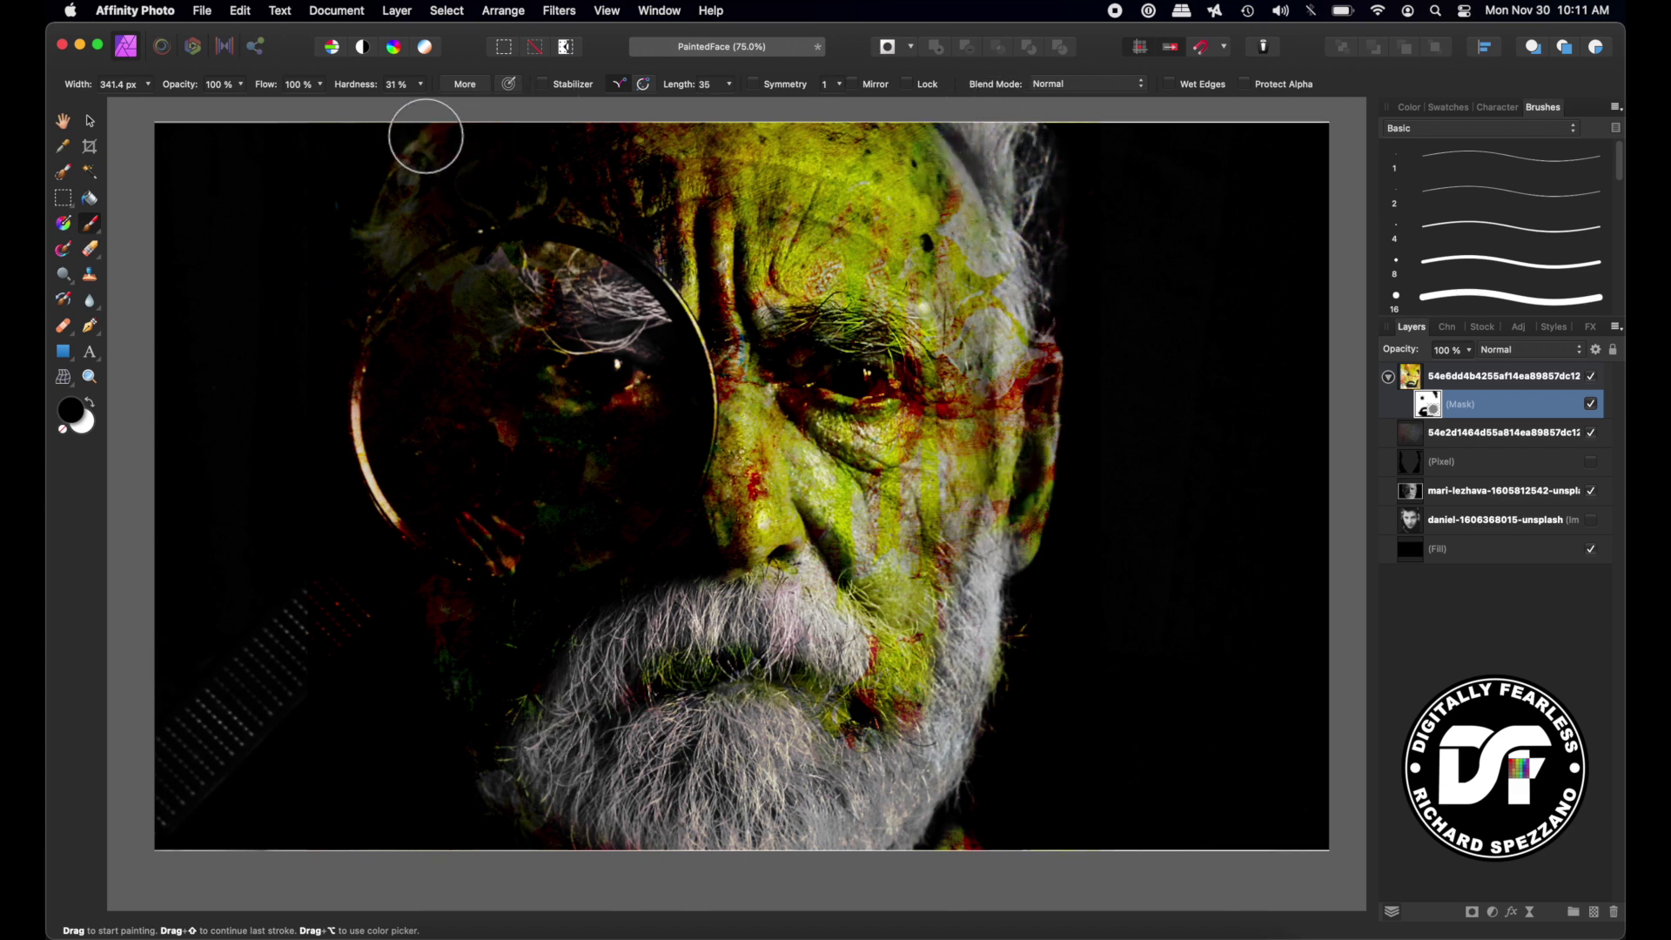
pyautogui.moveTo(426, 138)
pyautogui.mouseDown()
pyautogui.moveTo(369, 252)
pyautogui.moveTo(613, 288)
pyautogui.moveTo(434, 301)
pyautogui.mouseUp()
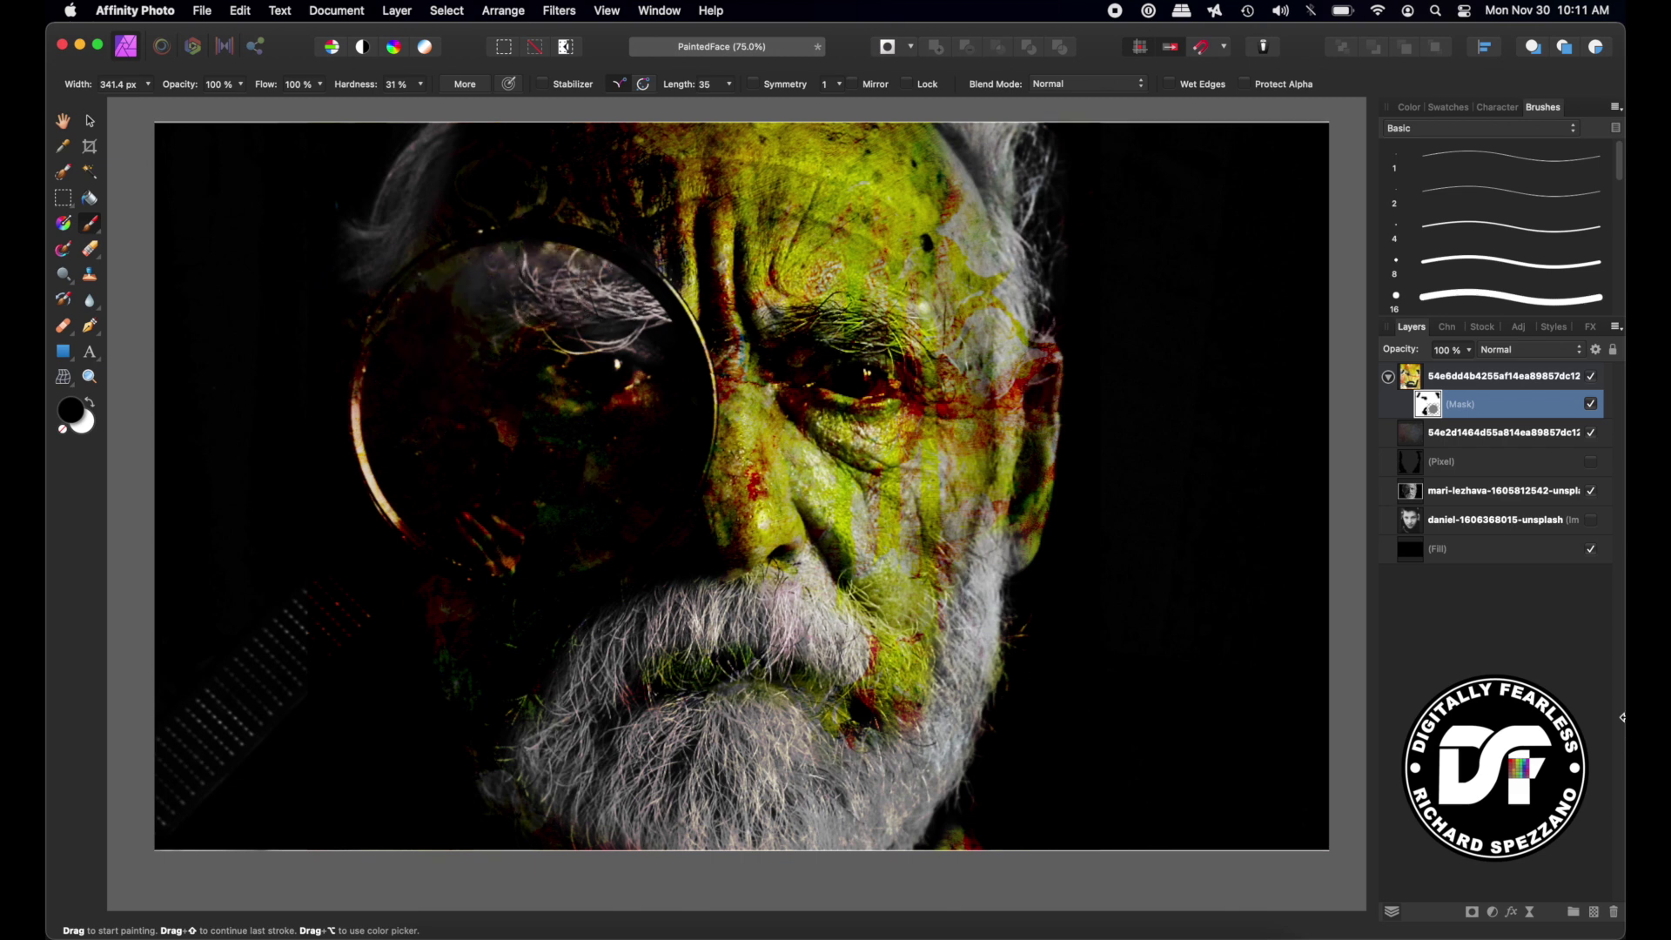
pyautogui.moveTo(421, 645)
pyautogui.mouseDown()
pyautogui.moveTo(532, 785)
pyautogui.moveTo(523, 719)
pyautogui.moveTo(473, 634)
pyautogui.moveTo(575, 734)
pyautogui.moveTo(592, 794)
pyautogui.mouseUp()
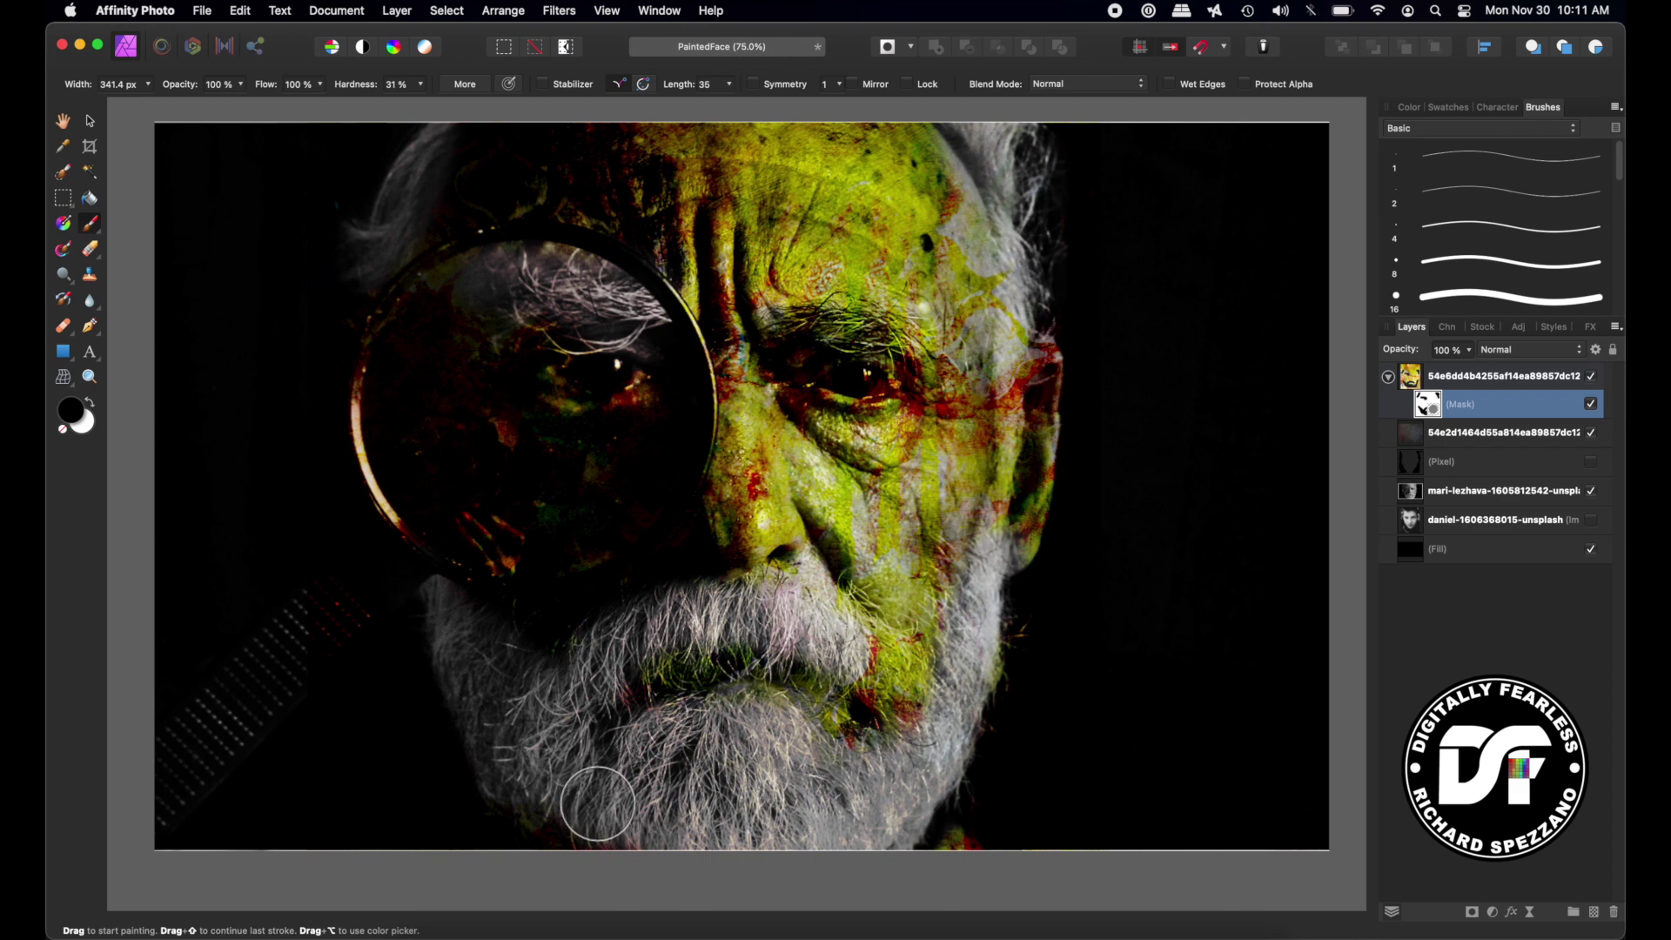
pyautogui.press('super+z')
pyautogui.press('super+z')
pyautogui.press('super+z')
pyautogui.press('super+z')
pyautogui.press('super+z')
pyautogui.press('super+z')
pyautogui.press('super+z')
pyautogui.press('super+z')
pyautogui.press('super+z')
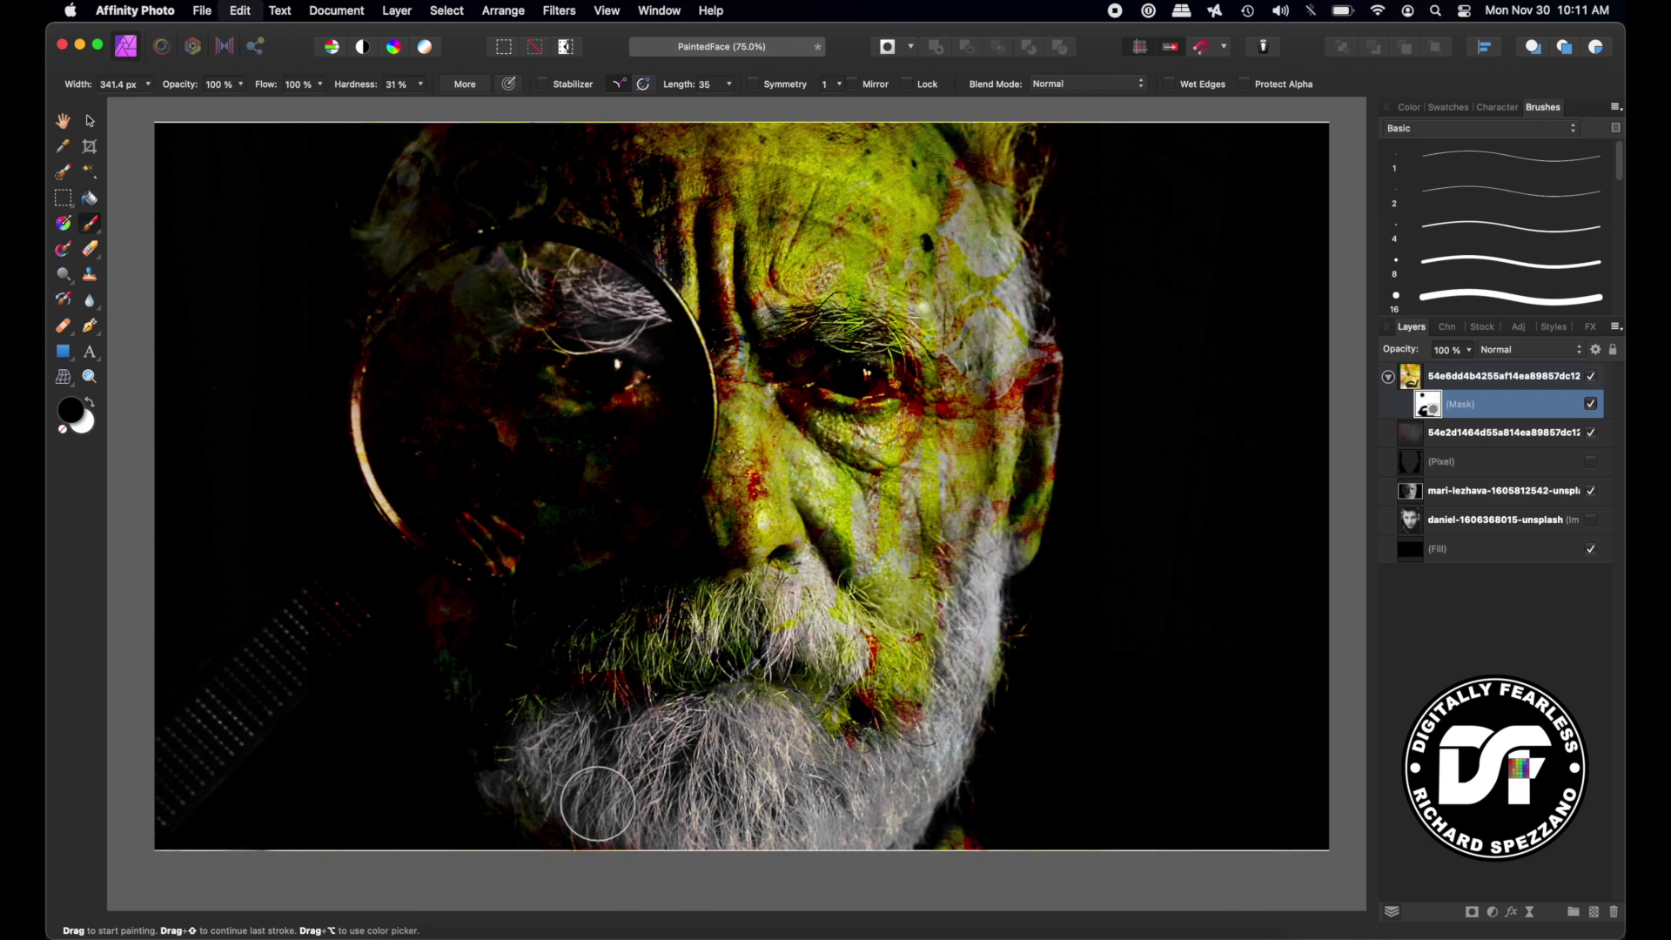
pyautogui.press('super+z')
pyautogui.press('super+z')
pyautogui.press('super+z')
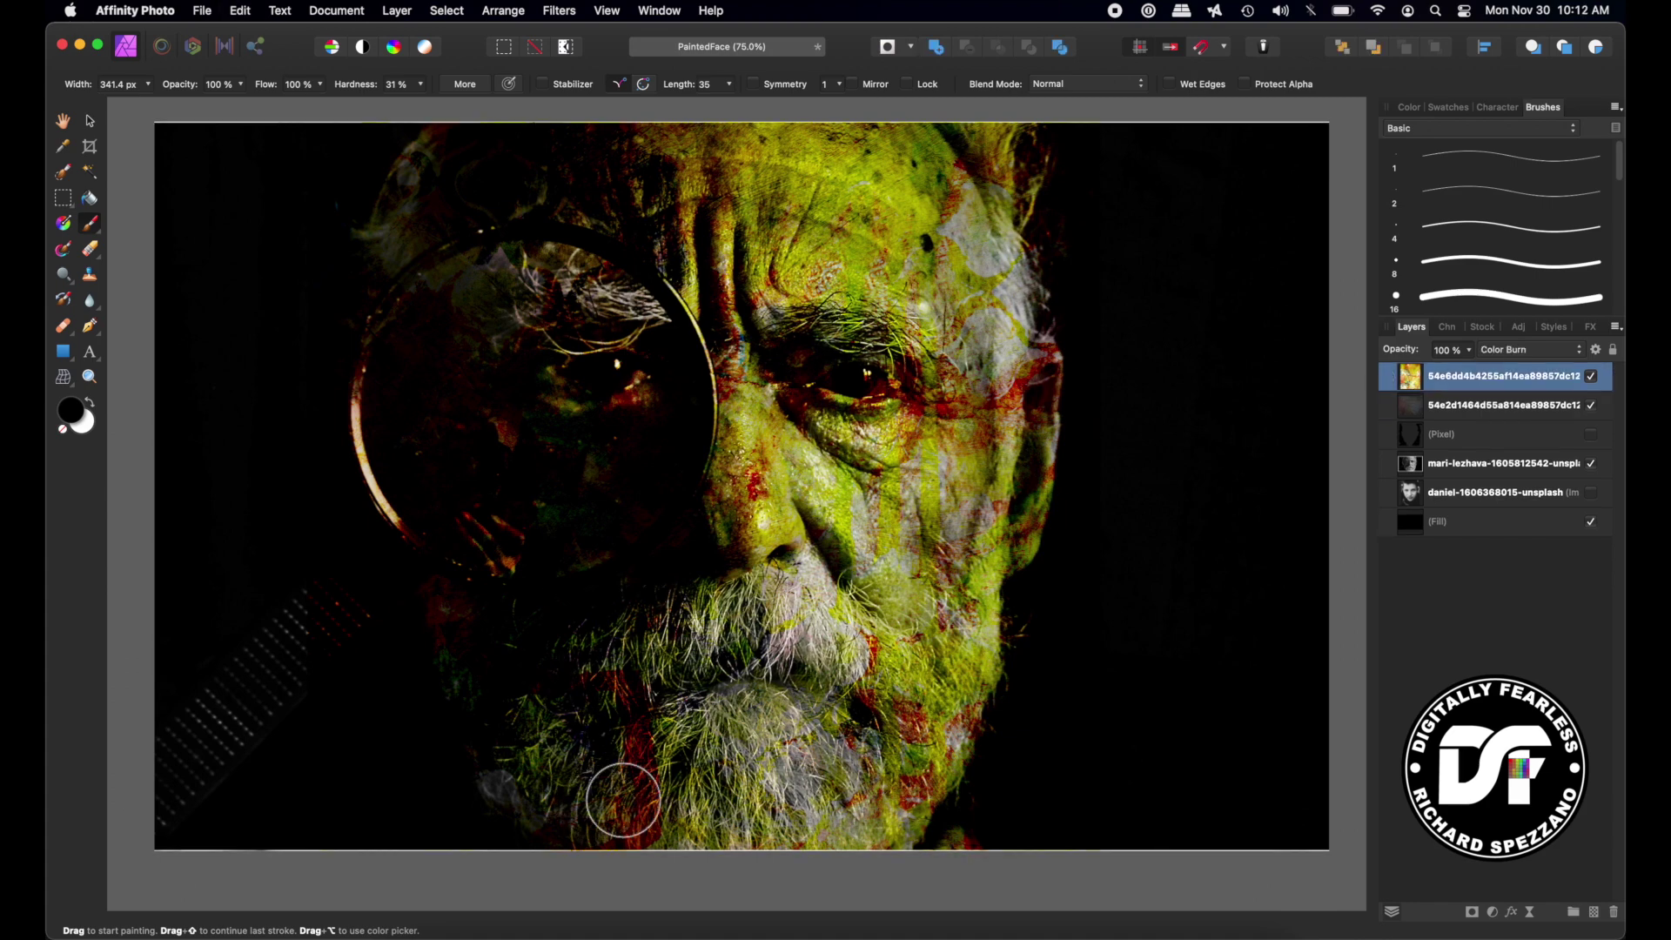
# - Add a mask to the top paint texture and set the brush colour to mid-grey (L 45)
pyautogui.click(1472, 913)
pyautogui.click(1432, 413)
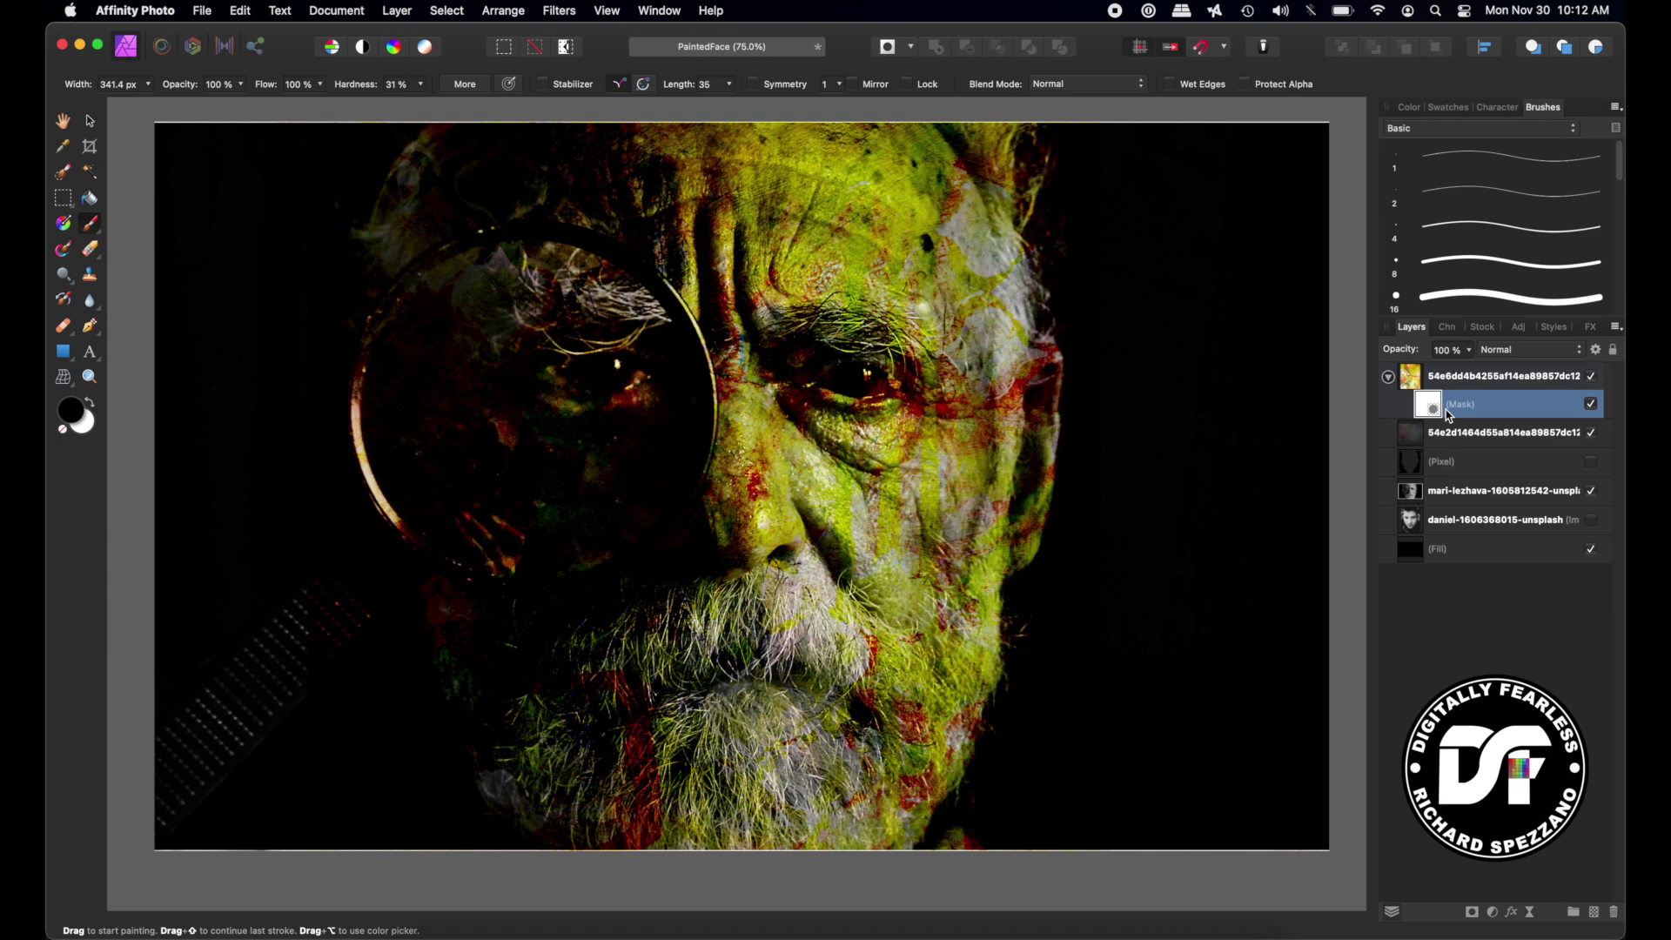
pyautogui.doubleClick(79, 421)
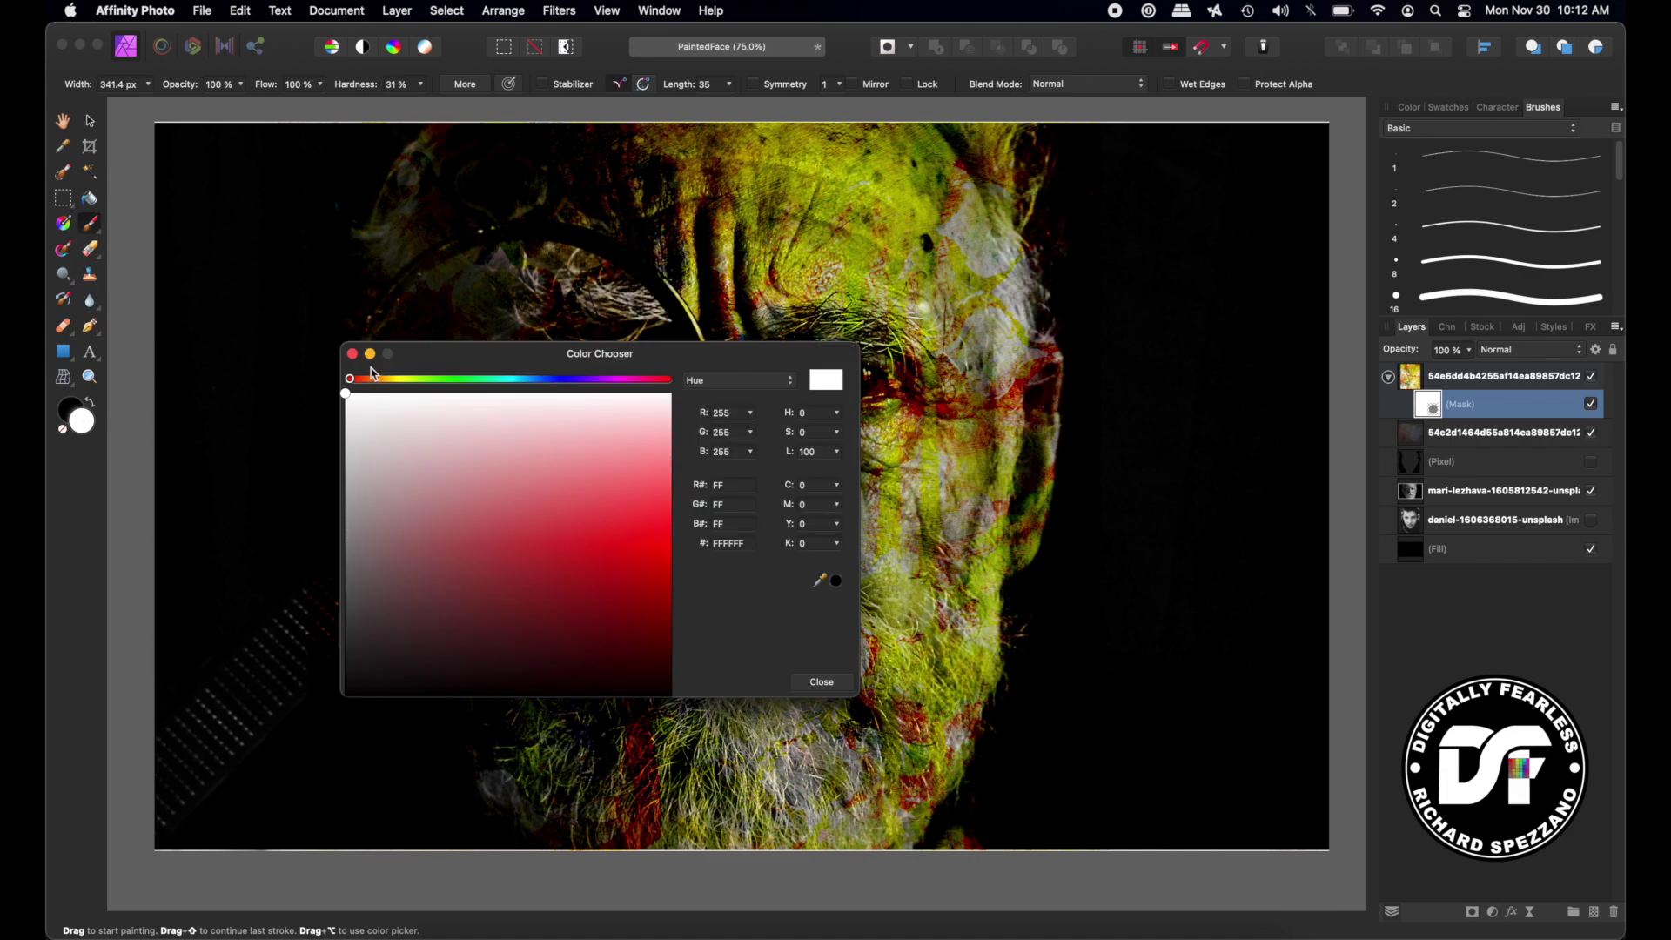
pyautogui.click(767, 382)
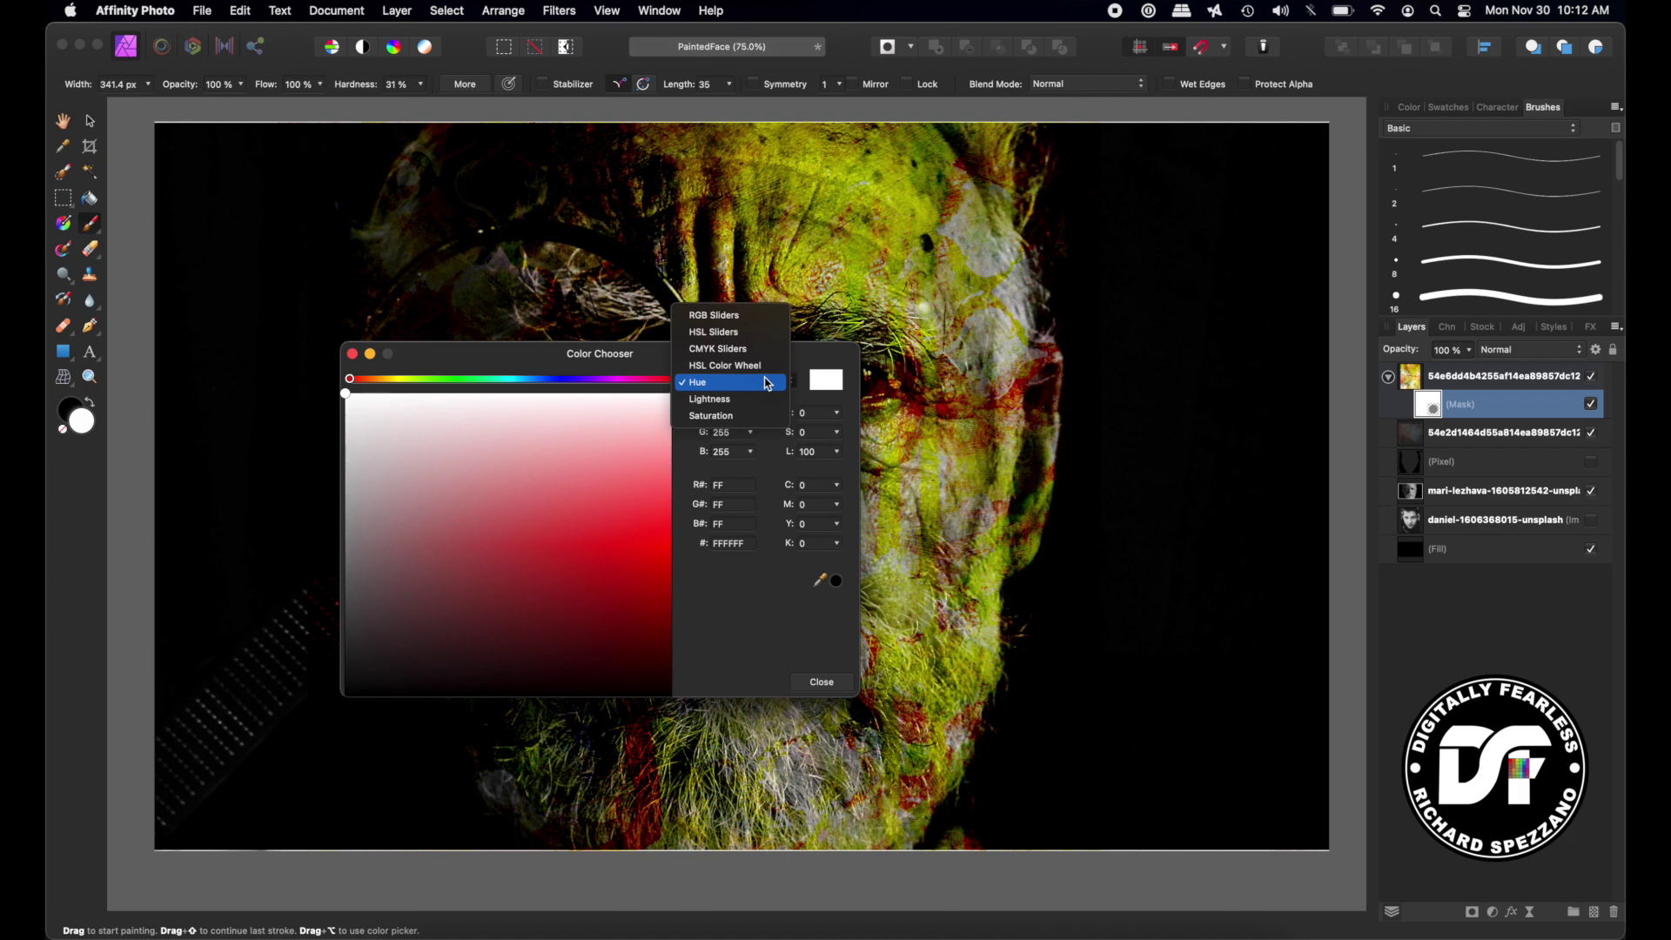
pyautogui.click(765, 366)
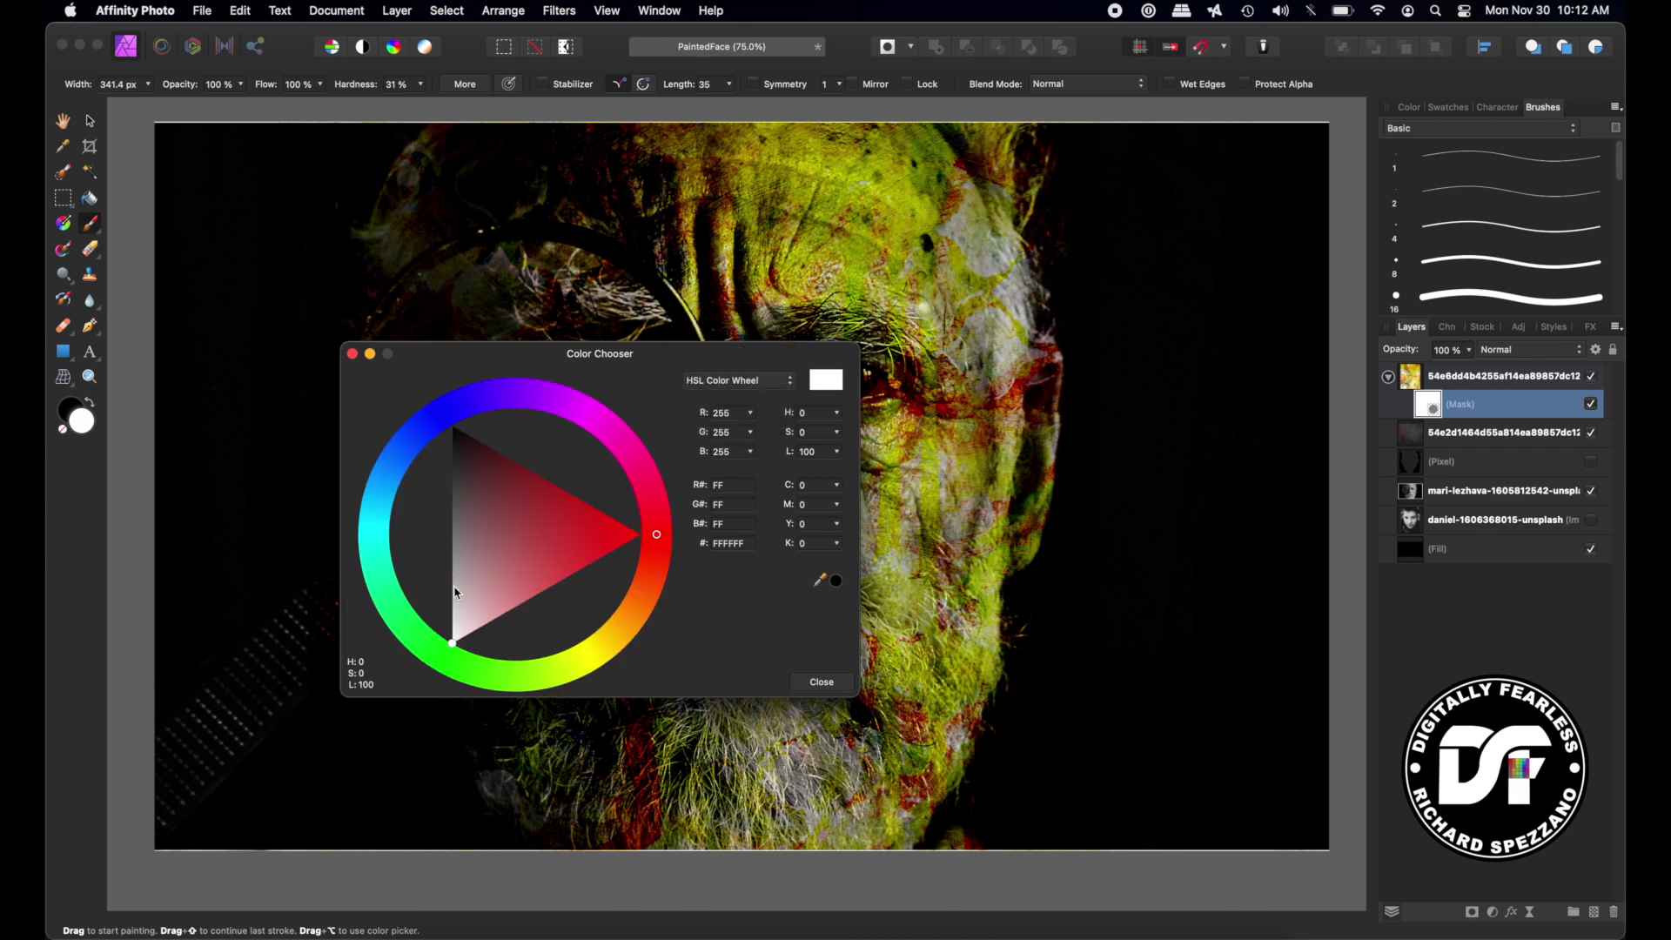
pyautogui.moveTo(453, 576); pyautogui.dragTo(453, 528)
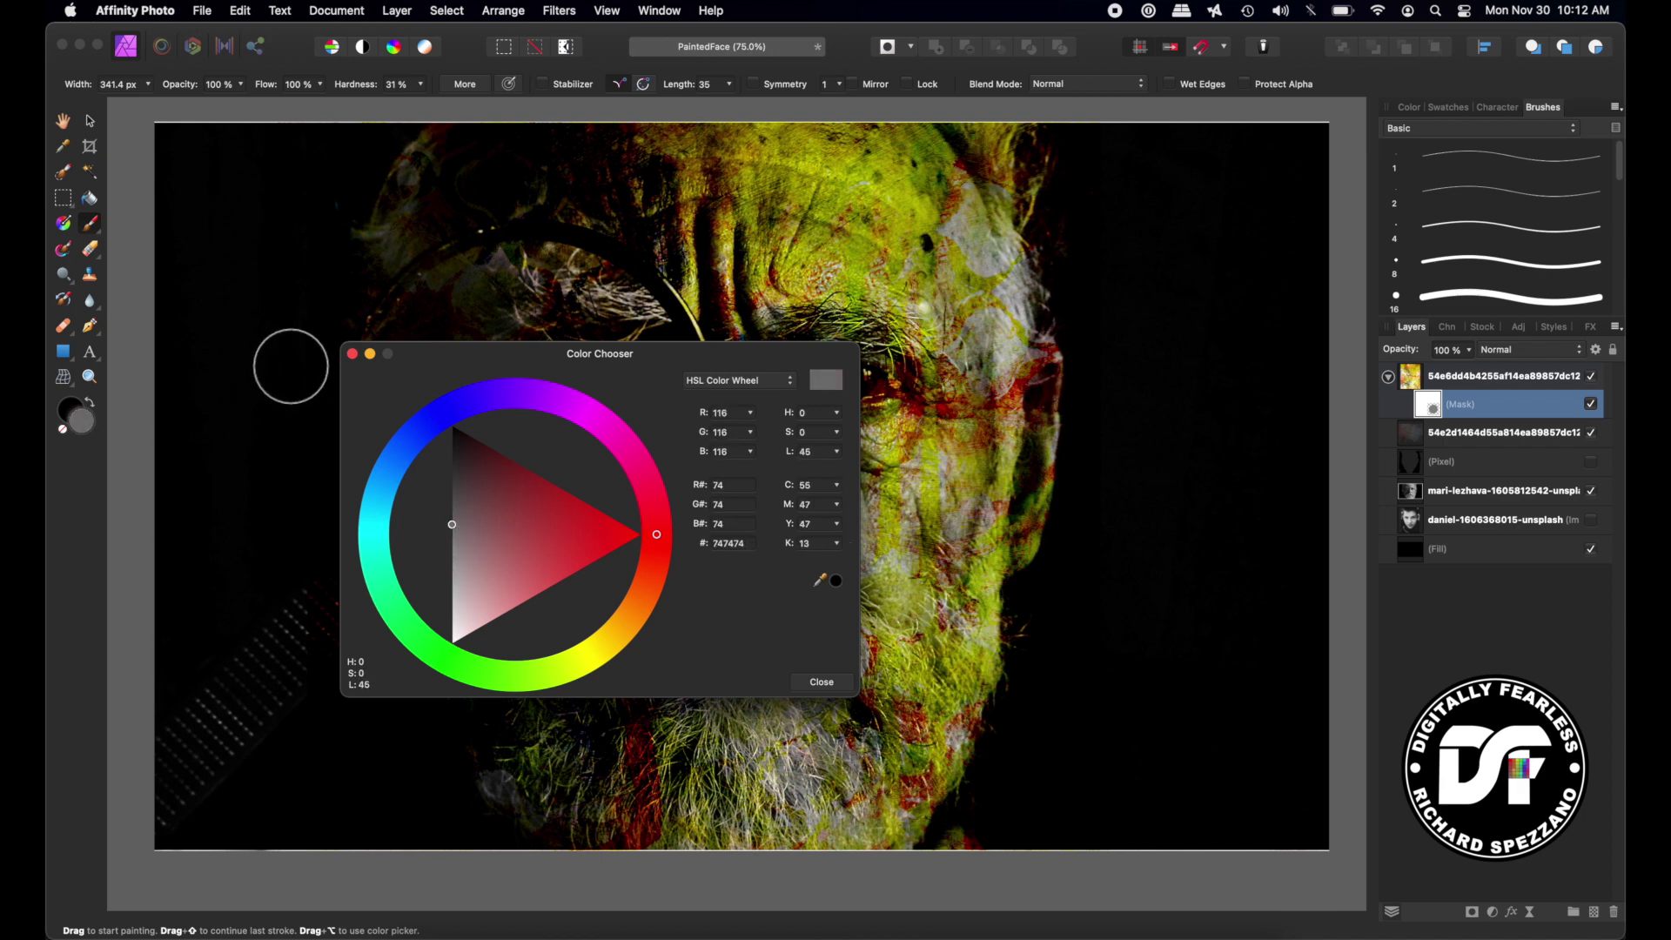
pyautogui.click(351, 353)
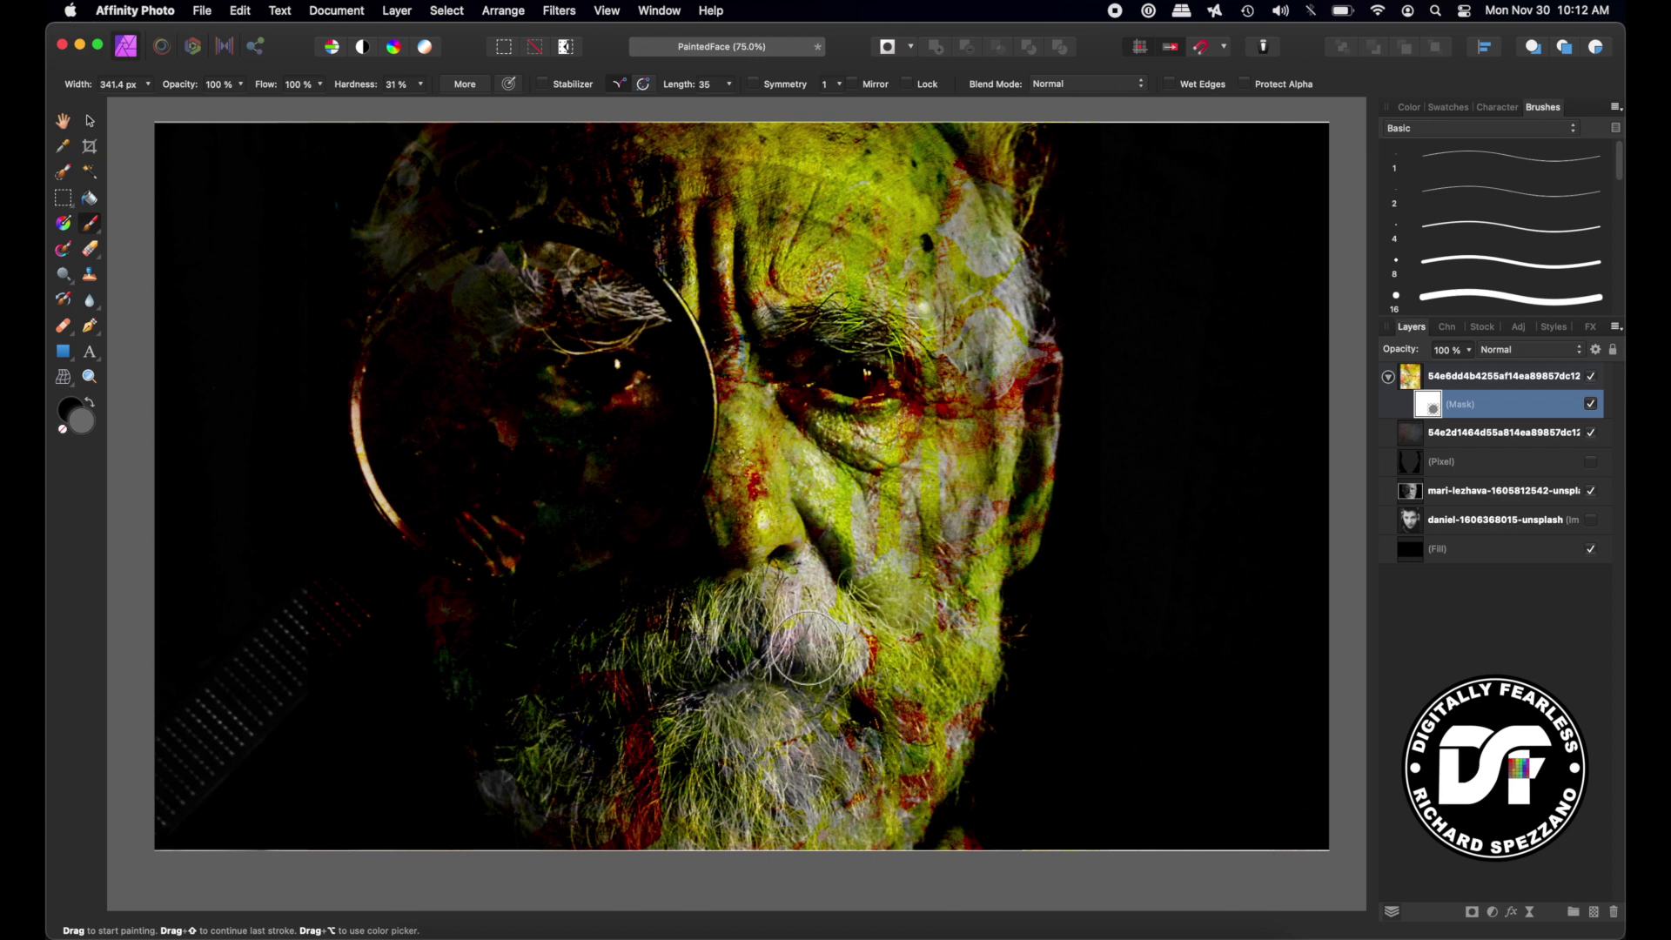
# - Paint grey on the mask over the beard and along the face's right edge
pyautogui.moveTo(528, 846)
pyautogui.mouseDown()
pyautogui.moveTo(566, 804)
pyautogui.moveTo(549, 739)
pyautogui.moveTo(636, 793)
pyautogui.moveTo(755, 804)
pyautogui.moveTo(629, 771)
pyautogui.moveTo(734, 751)
pyautogui.moveTo(638, 831)
pyautogui.moveTo(581, 763)
pyautogui.mouseUp()
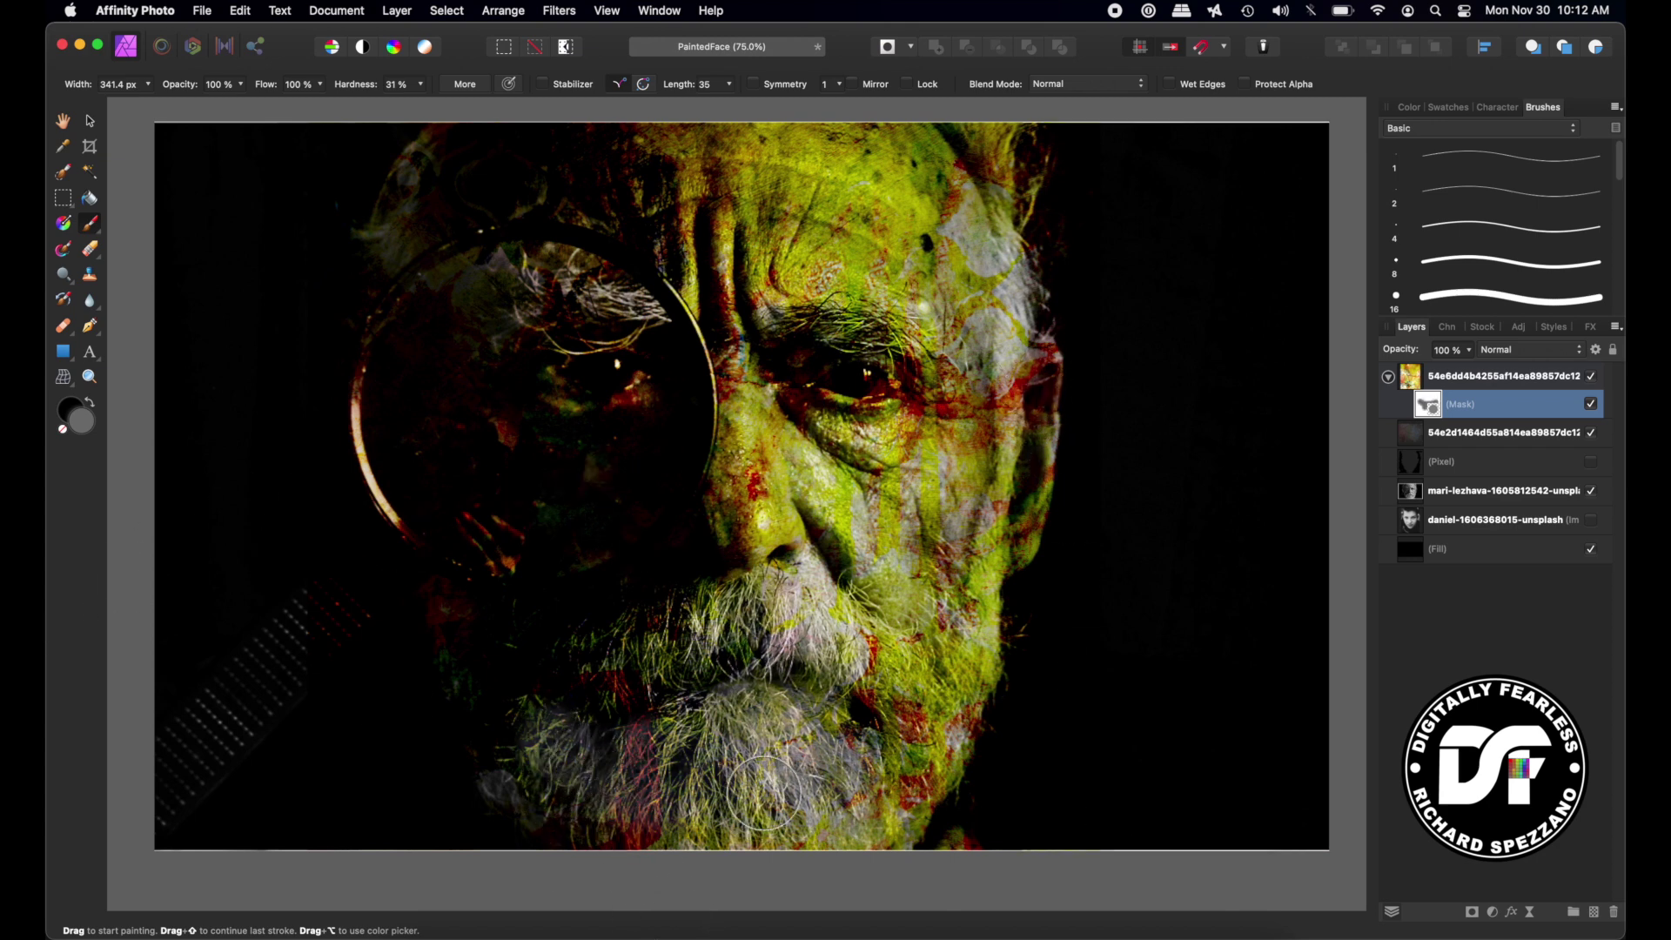
pyautogui.moveTo(762, 791)
pyautogui.mouseDown()
pyautogui.moveTo(577, 799)
pyautogui.moveTo(537, 754)
pyautogui.moveTo(671, 831)
pyautogui.moveTo(847, 833)
pyautogui.moveTo(803, 815)
pyautogui.moveTo(610, 819)
pyautogui.moveTo(900, 726)
pyautogui.moveTo(938, 747)
pyautogui.moveTo(948, 680)
pyautogui.moveTo(901, 799)
pyautogui.moveTo(1010, 648)
pyautogui.moveTo(924, 736)
pyautogui.moveTo(968, 655)
pyautogui.moveTo(973, 570)
pyautogui.moveTo(918, 775)
pyautogui.moveTo(666, 703)
pyautogui.moveTo(577, 805)
pyautogui.moveTo(575, 663)
pyautogui.moveTo(802, 609)
pyautogui.moveTo(954, 663)
pyautogui.moveTo(710, 623)
pyautogui.moveTo(618, 704)
pyautogui.moveTo(660, 748)
pyautogui.moveTo(818, 819)
pyautogui.moveTo(417, 730)
pyautogui.moveTo(663, 704)
pyautogui.moveTo(701, 811)
pyautogui.moveTo(882, 644)
pyautogui.moveTo(842, 541)
pyautogui.moveTo(831, 402)
pyautogui.moveTo(870, 383)
pyautogui.mouseUp()
pyautogui.press('[')
pyautogui.press('[')
pyautogui.press('[')
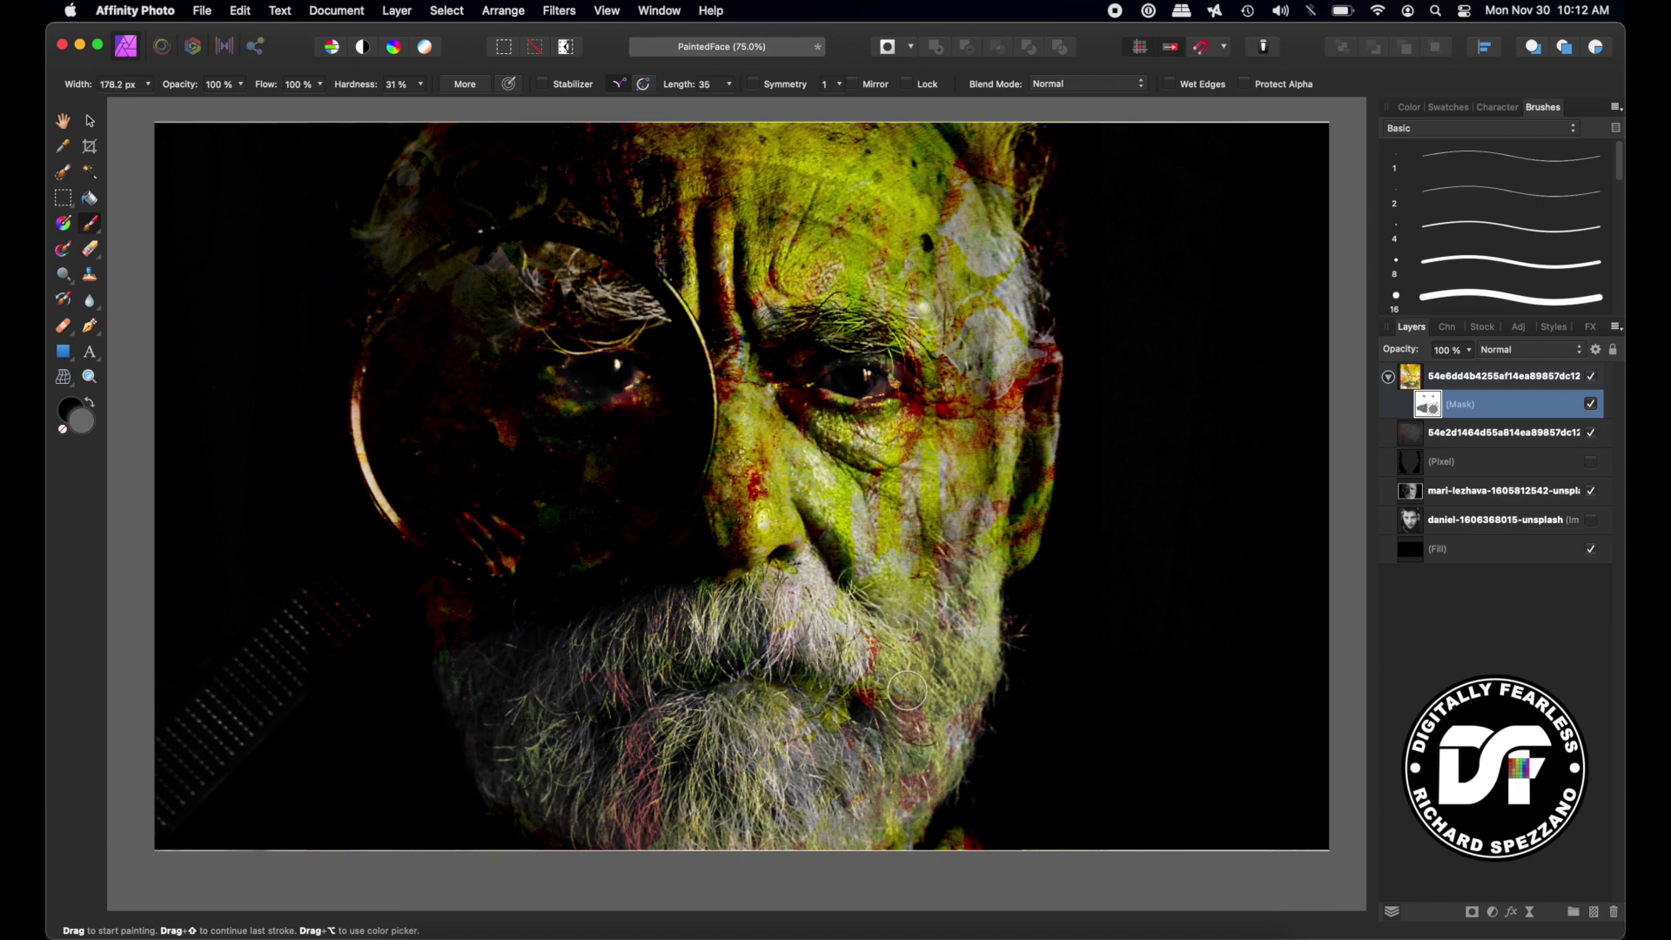
pyautogui.moveTo(970, 540)
pyautogui.mouseDown()
pyautogui.moveTo(976, 703)
pyautogui.moveTo(1013, 291)
pyautogui.moveTo(978, 177)
pyautogui.moveTo(985, 142)
pyautogui.moveTo(1007, 168)
pyautogui.mouseUp()
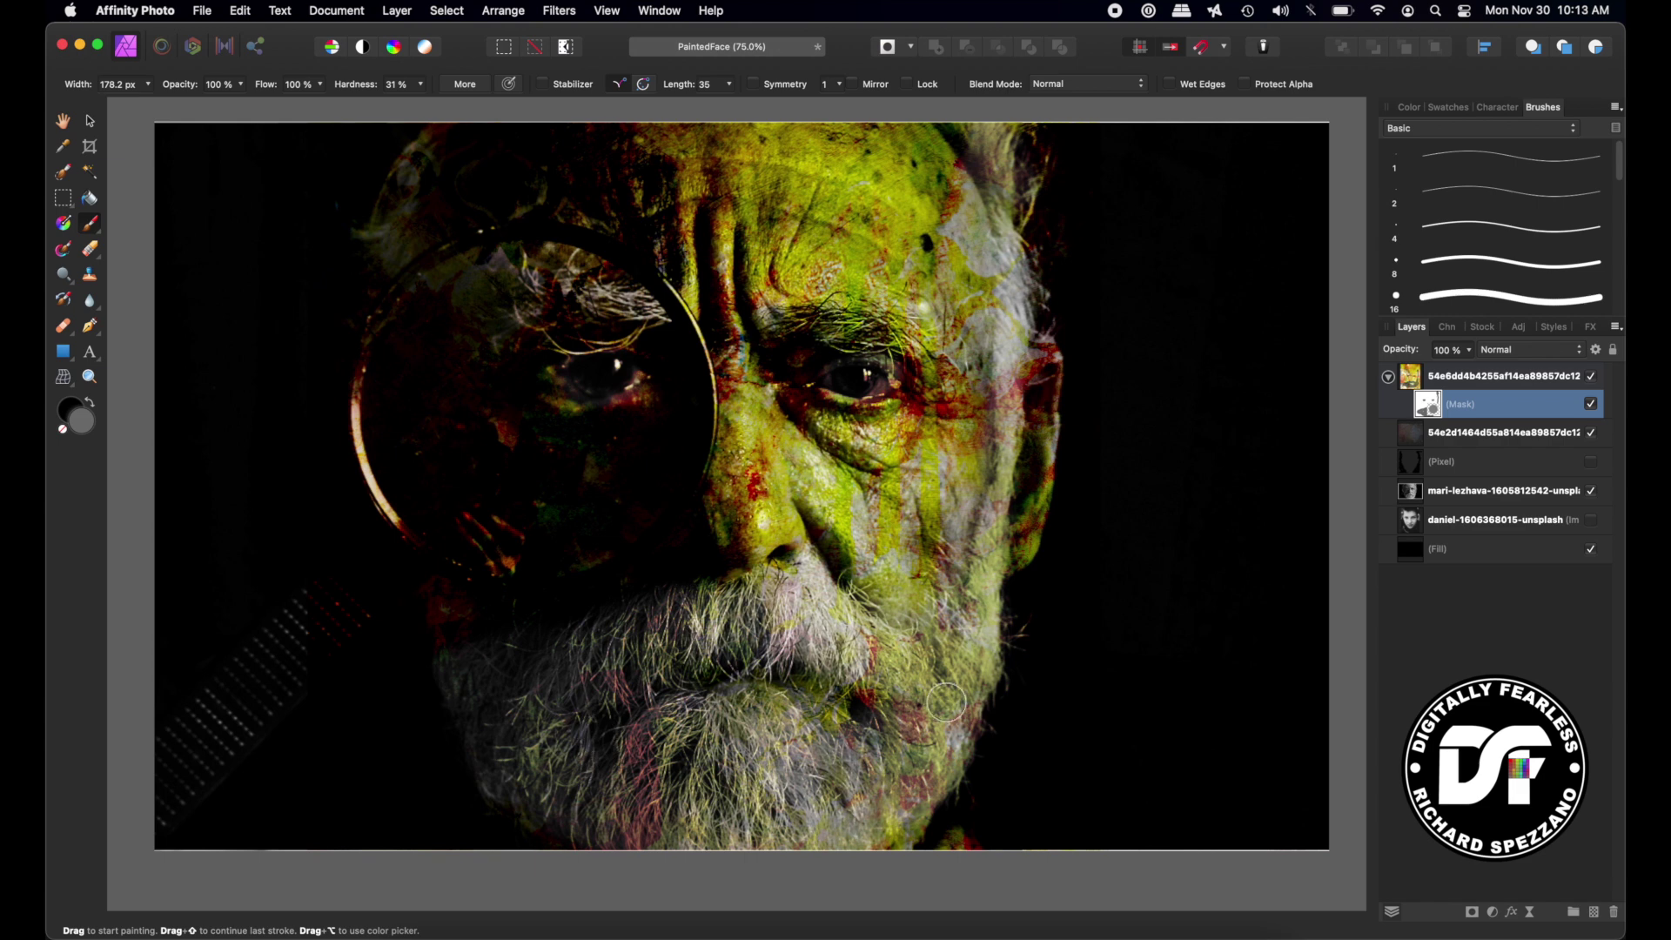
# - Hide the top paint texture layer's grey-painted mask so the texture covers the old man's whole face, then deselect layers
pyautogui.click(1606, 419)
pyautogui.click(1591, 403)
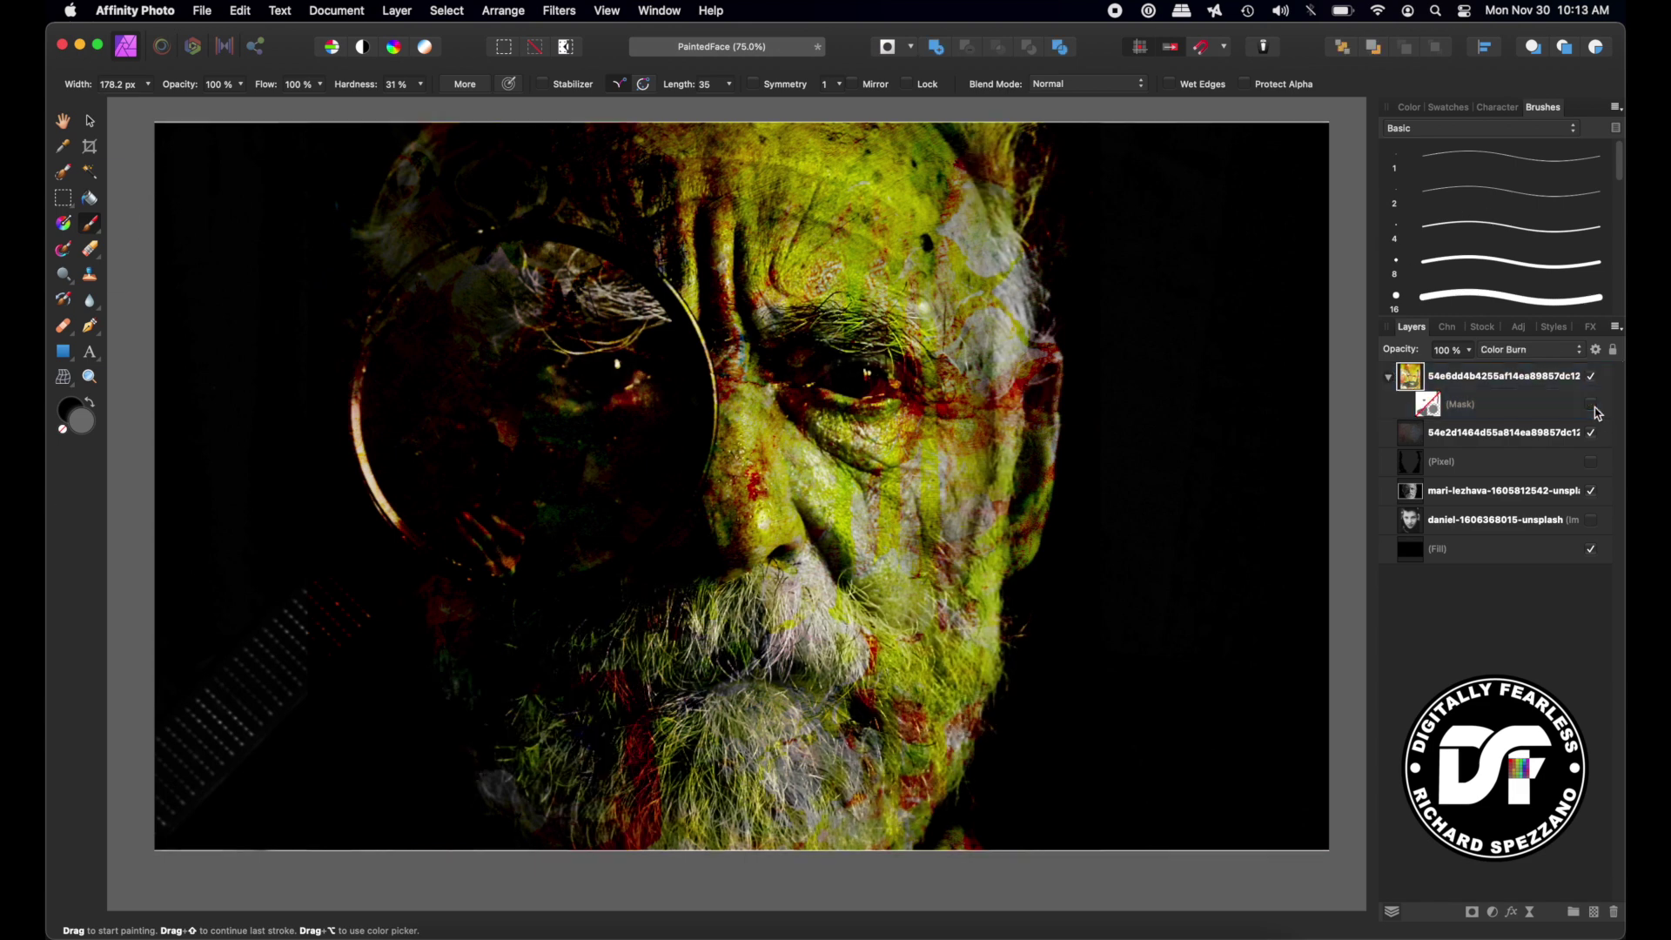
pyautogui.click(1573, 572)
pyautogui.click(1604, 609)
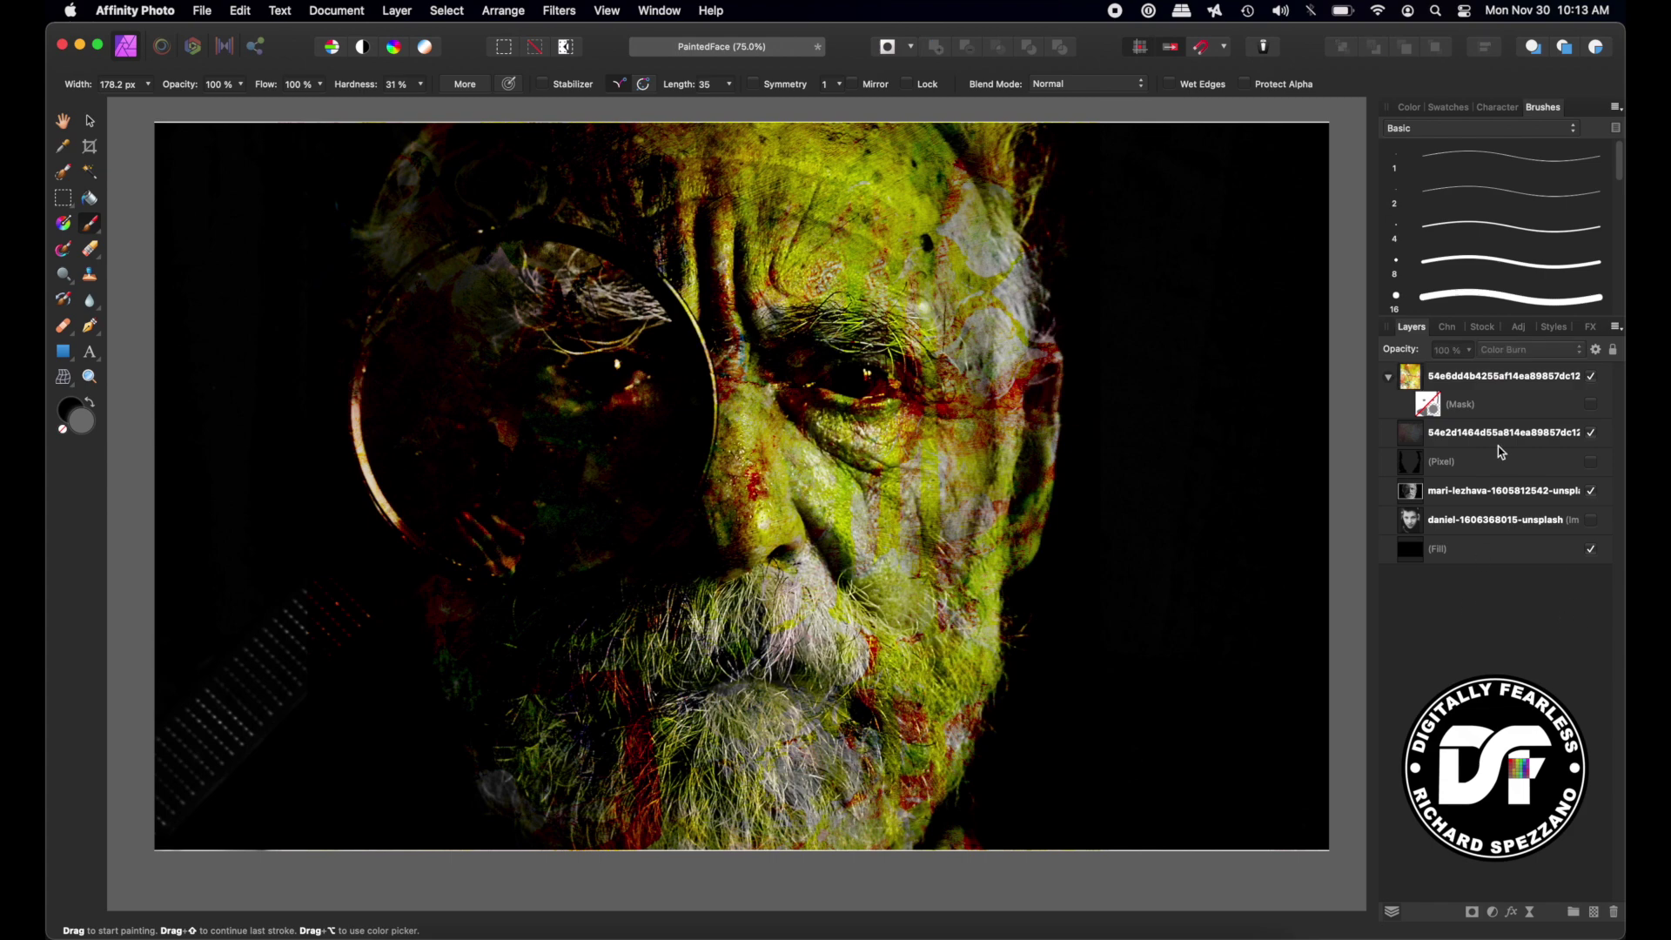